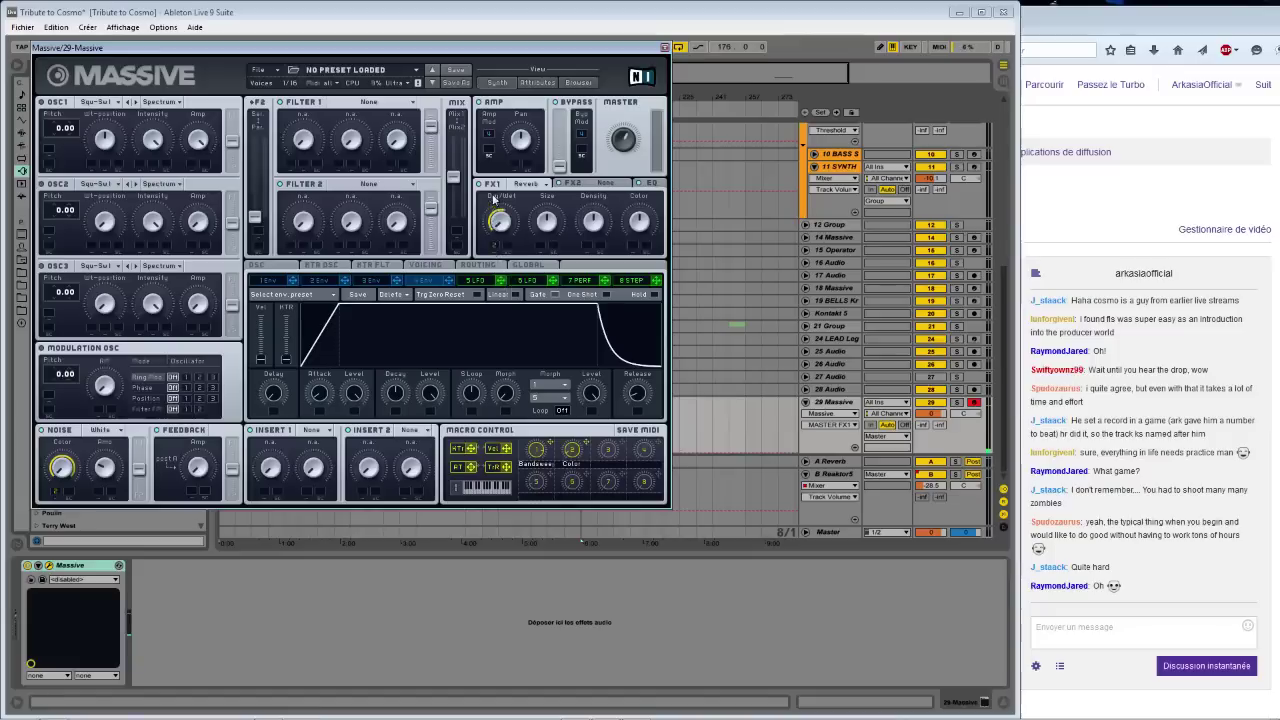
Increase the Size of the FX1 Reverb and audition it with the Color macro
click(571, 450)
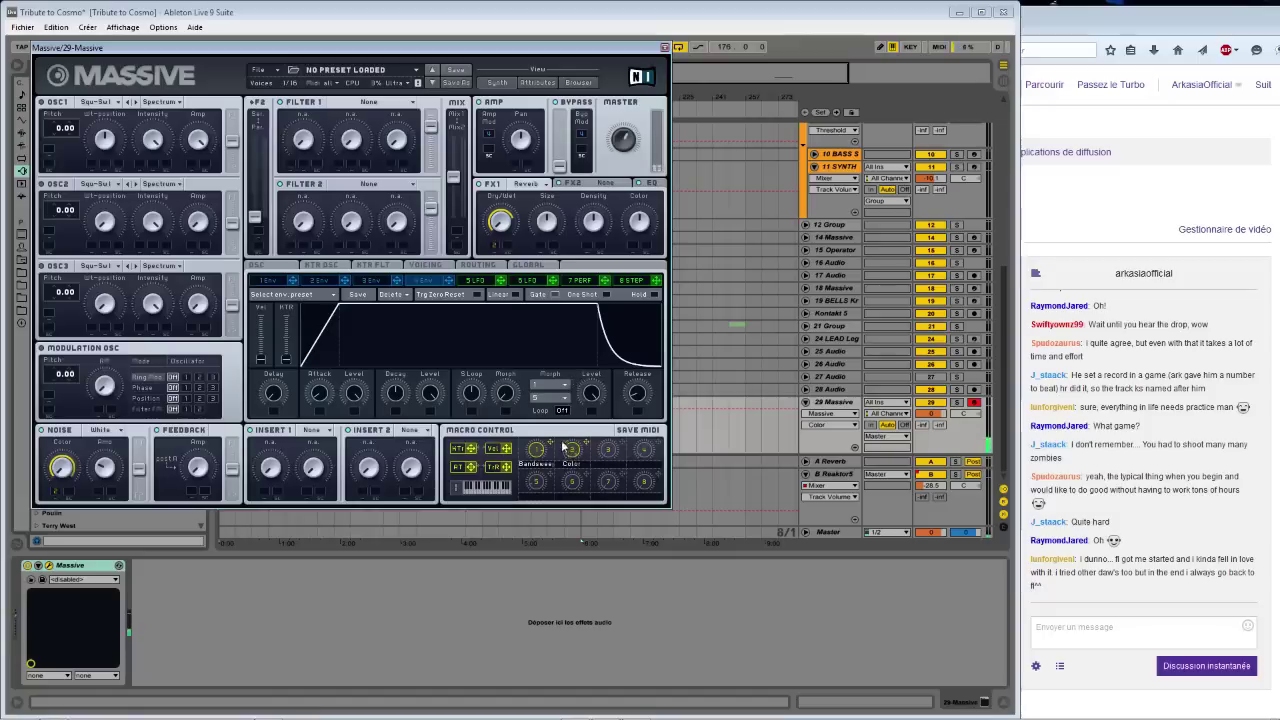
drag(545, 223, 545, 180)
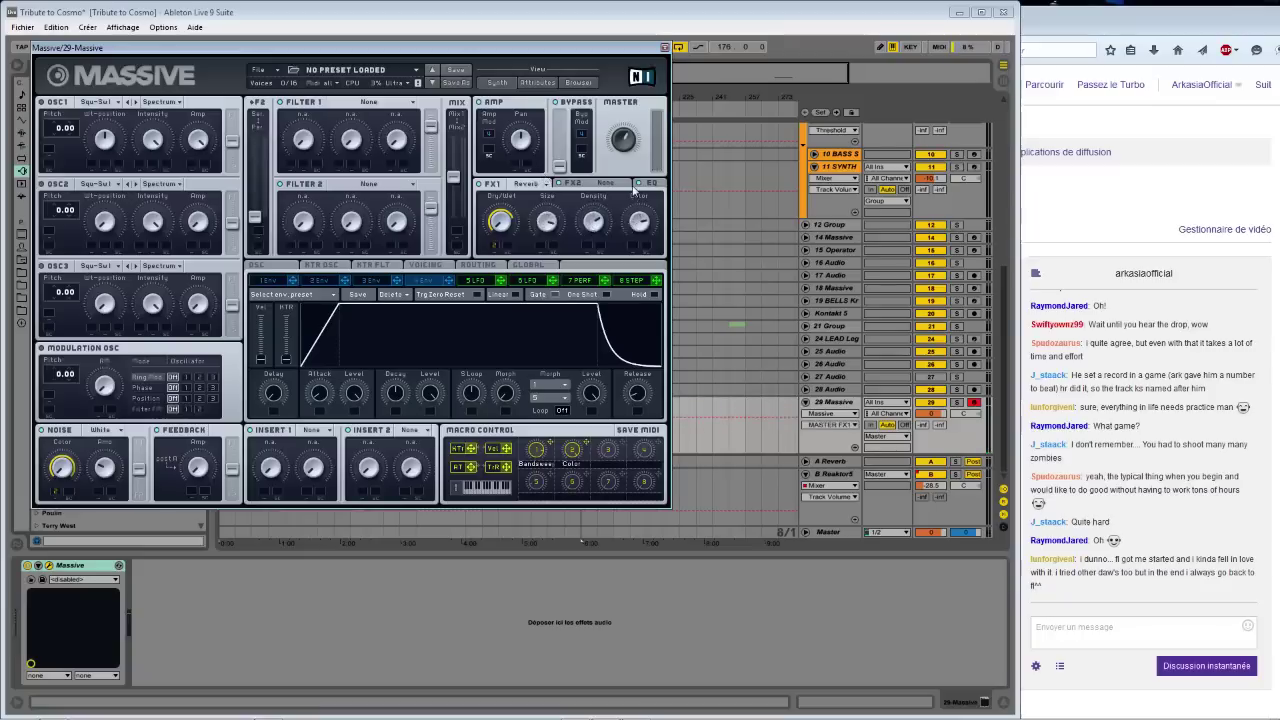
click(572, 454)
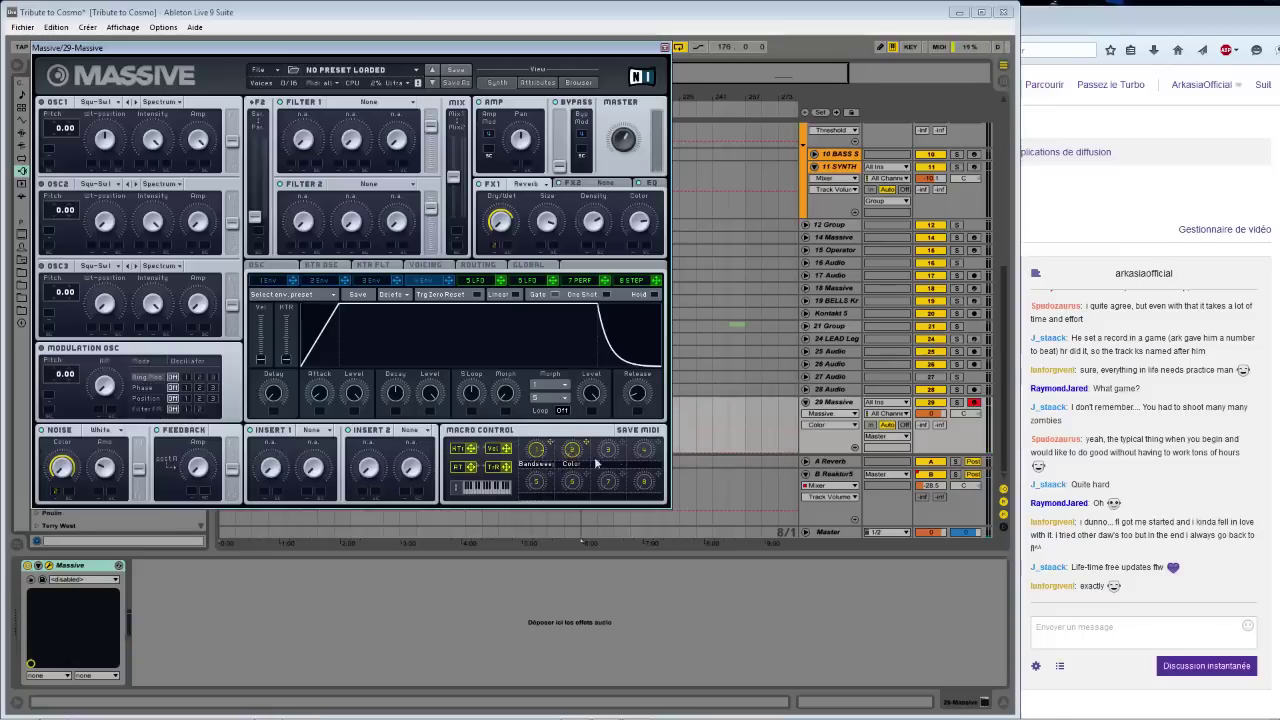
Adjust the Boost in Massive's EQ and audition the noise with the Bandsweep and Color macros
click(592, 188)
click(649, 186)
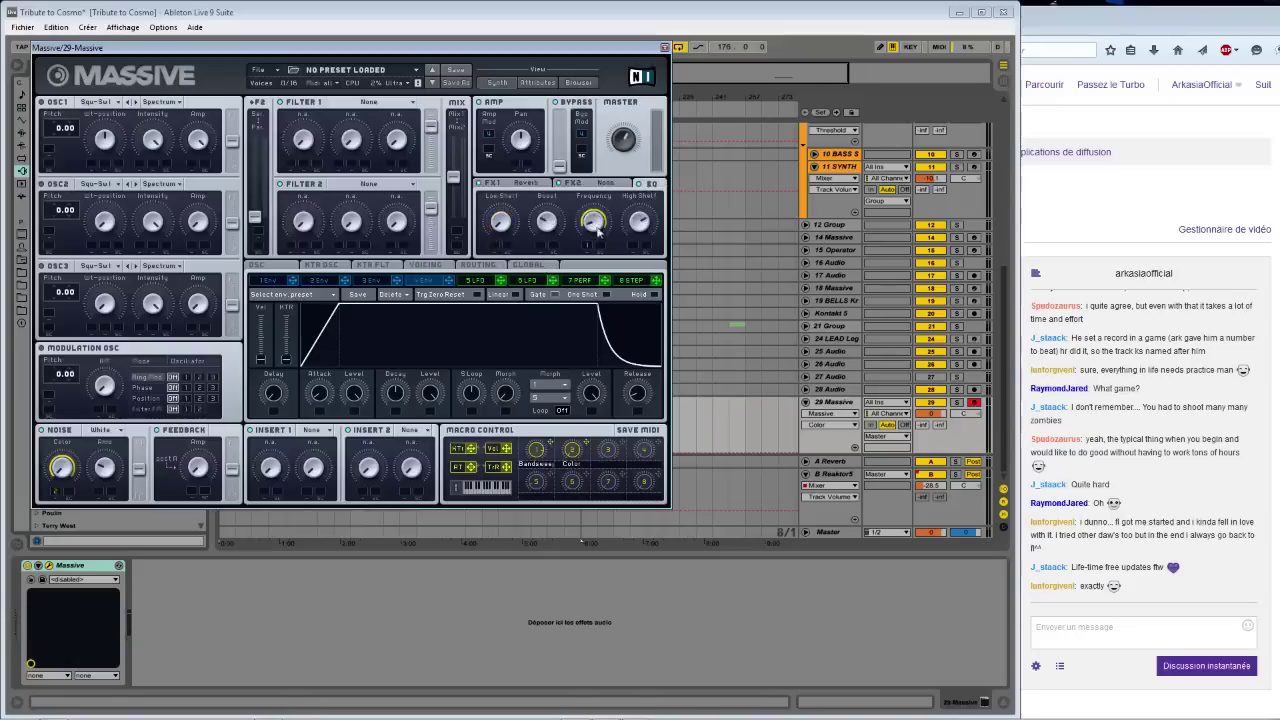
click(549, 228)
click(540, 452)
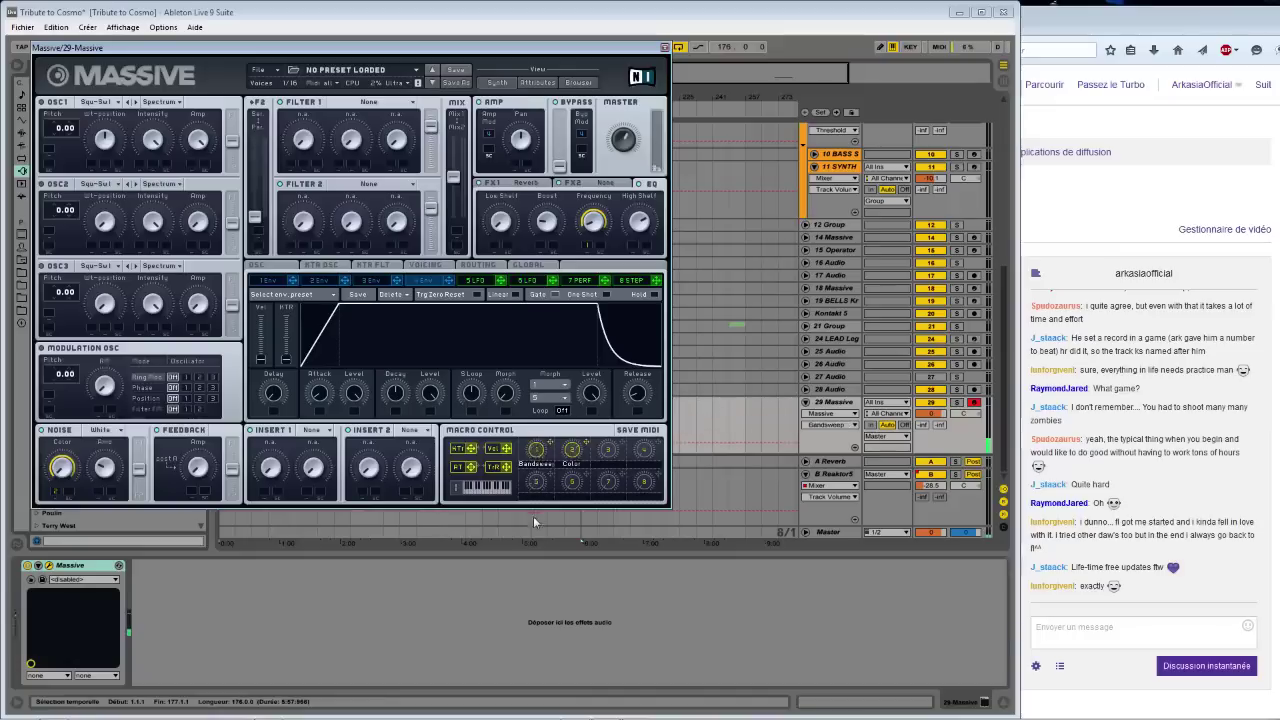
click(578, 450)
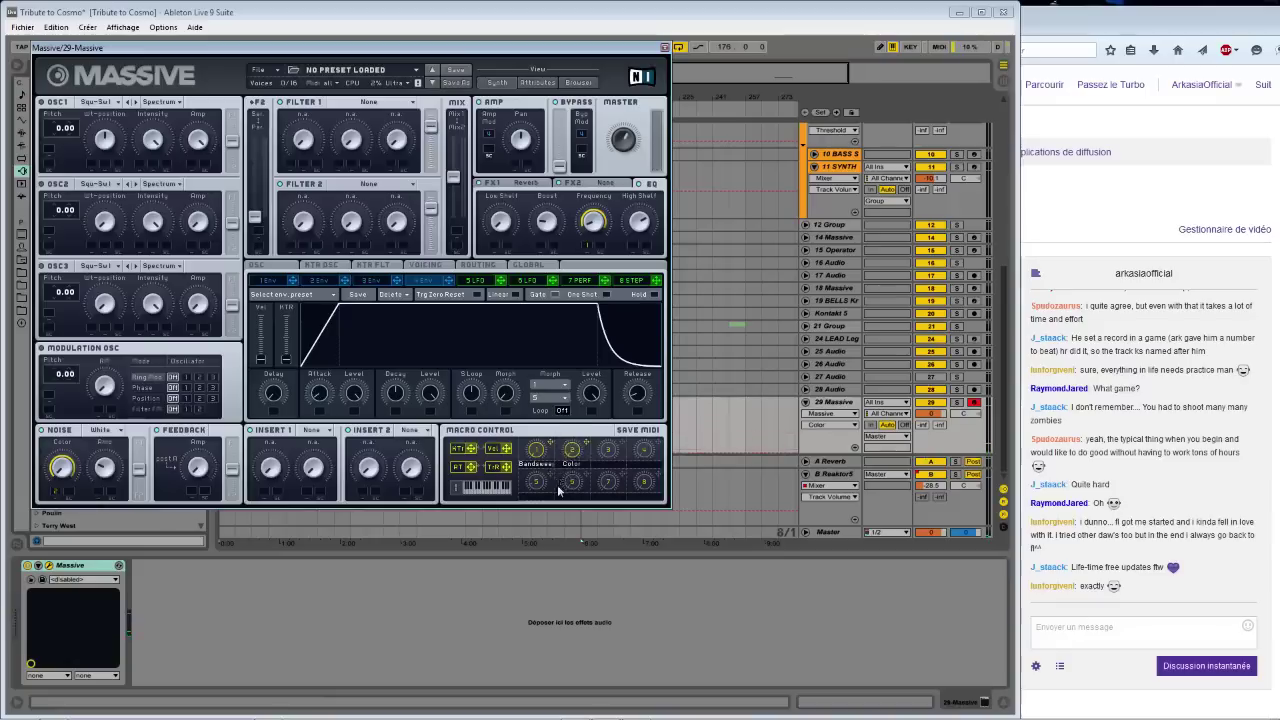
click(542, 454)
click(571, 450)
Set Filter 1 to Lowpass 4 and modulate its Cutoff over the full range with macro 2
click(369, 102)
click(370, 117)
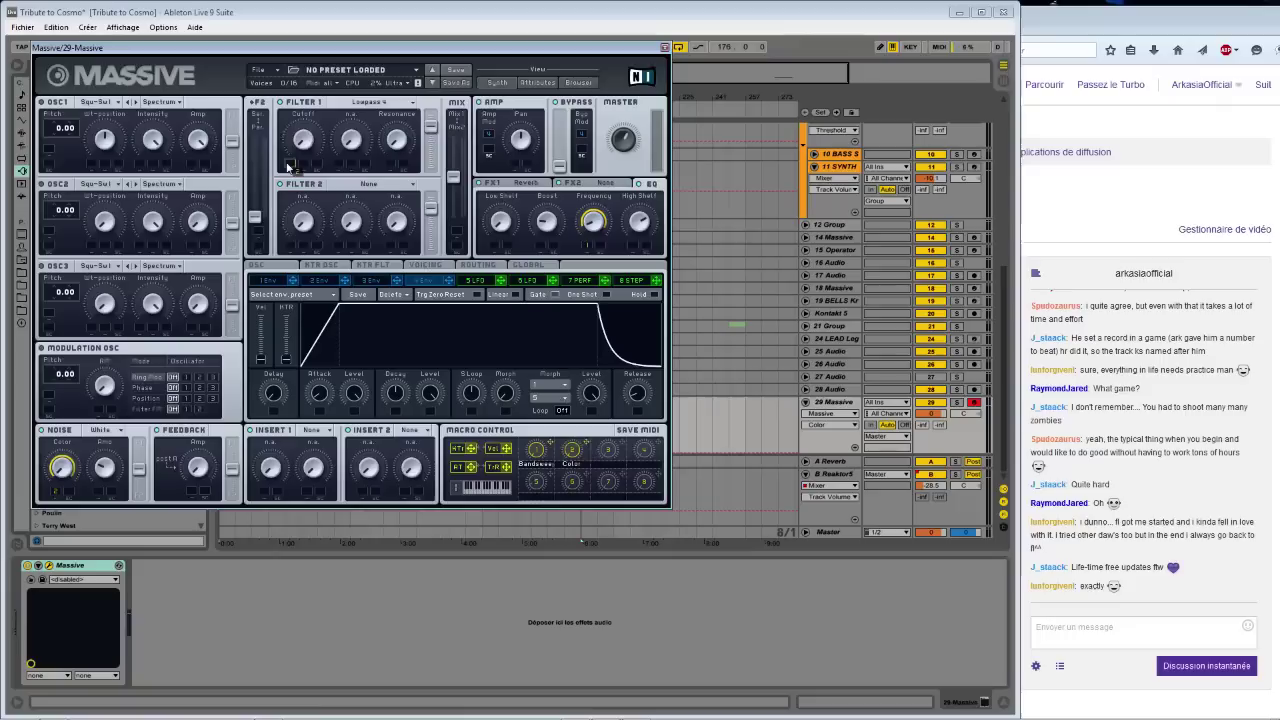
drag(291, 160, 291, 70)
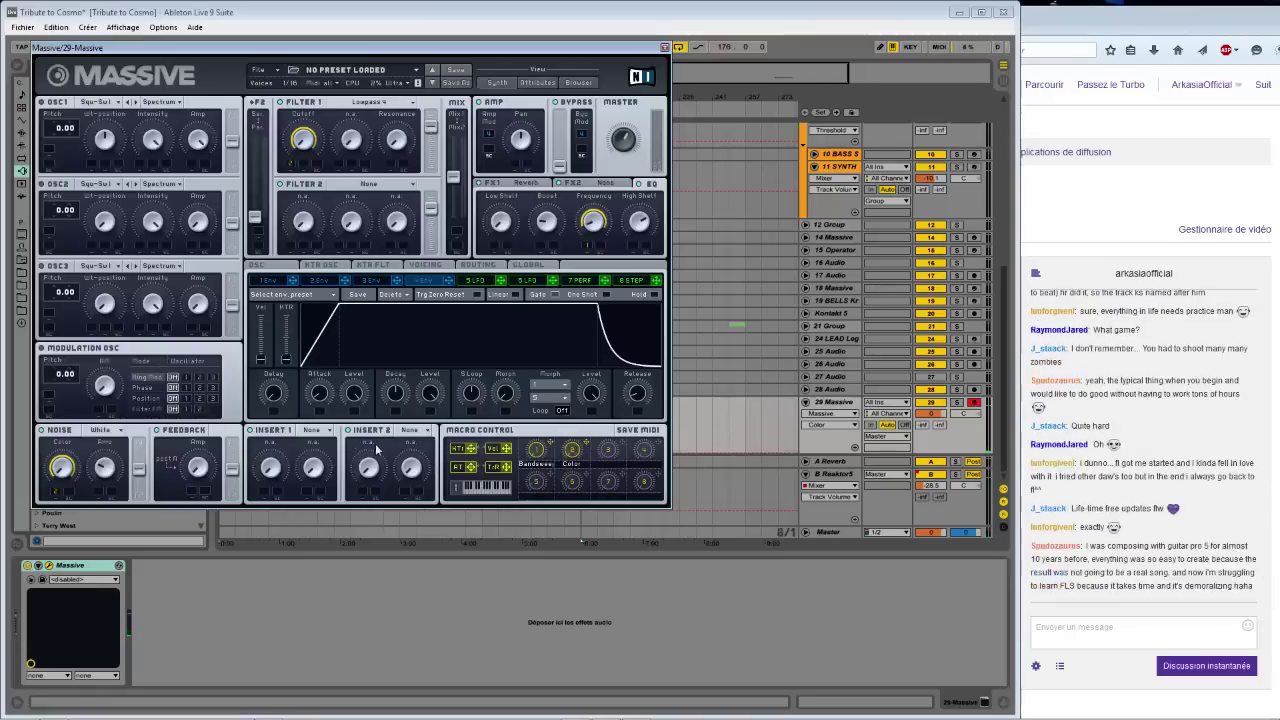
Modulate the noise Amp with macro 2, audition it with the Color macro, and close the Massive editor
click(62, 467)
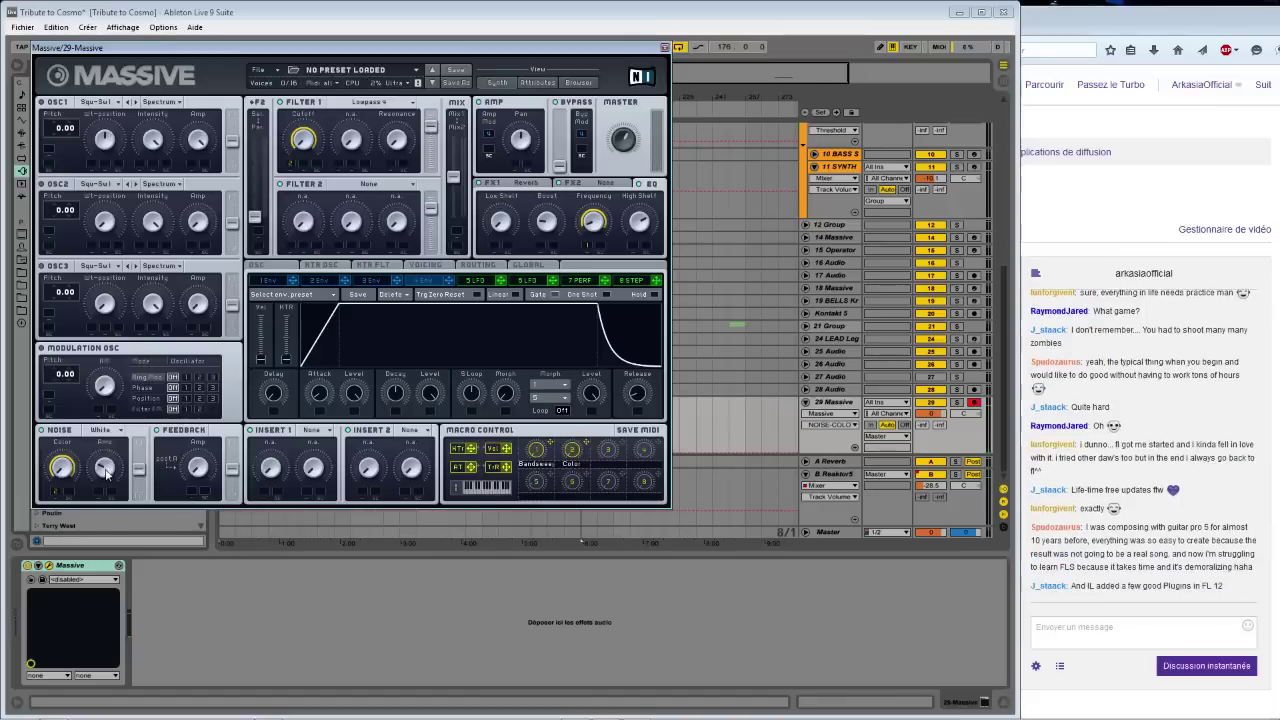
click(105, 468)
drag(575, 456, 578, 424)
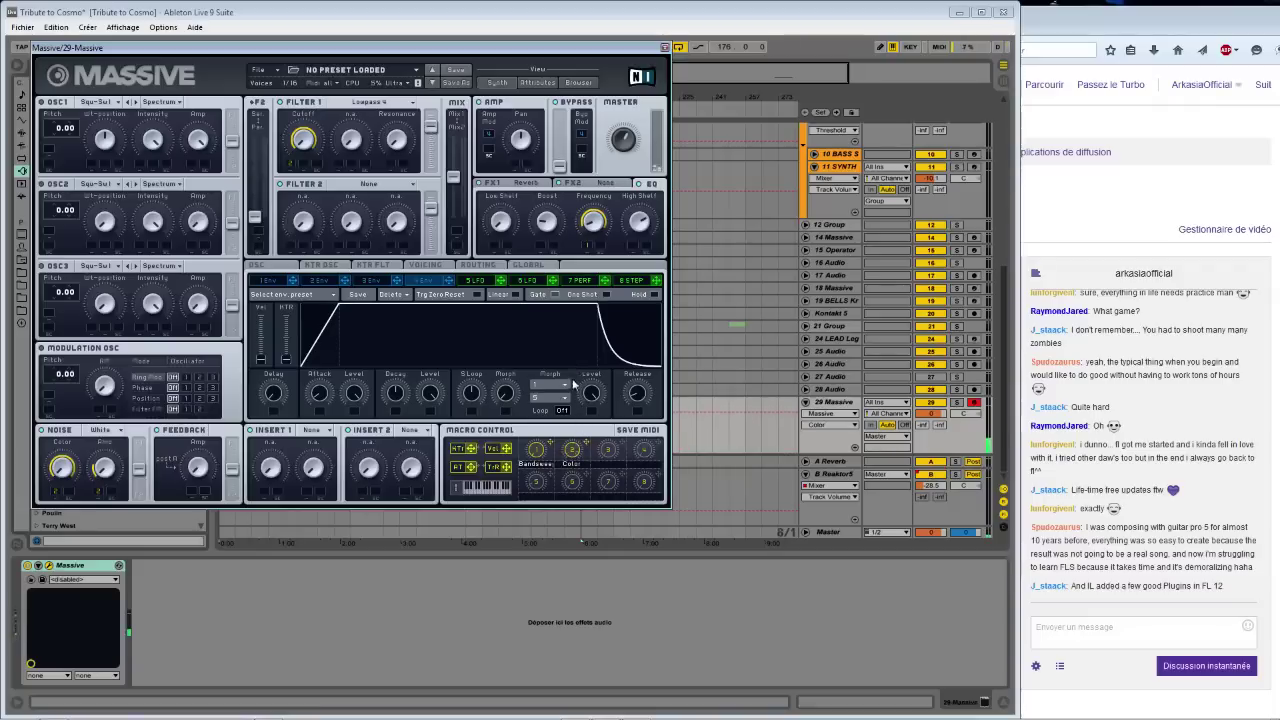
drag(580, 447, 583, 466)
click(664, 48)
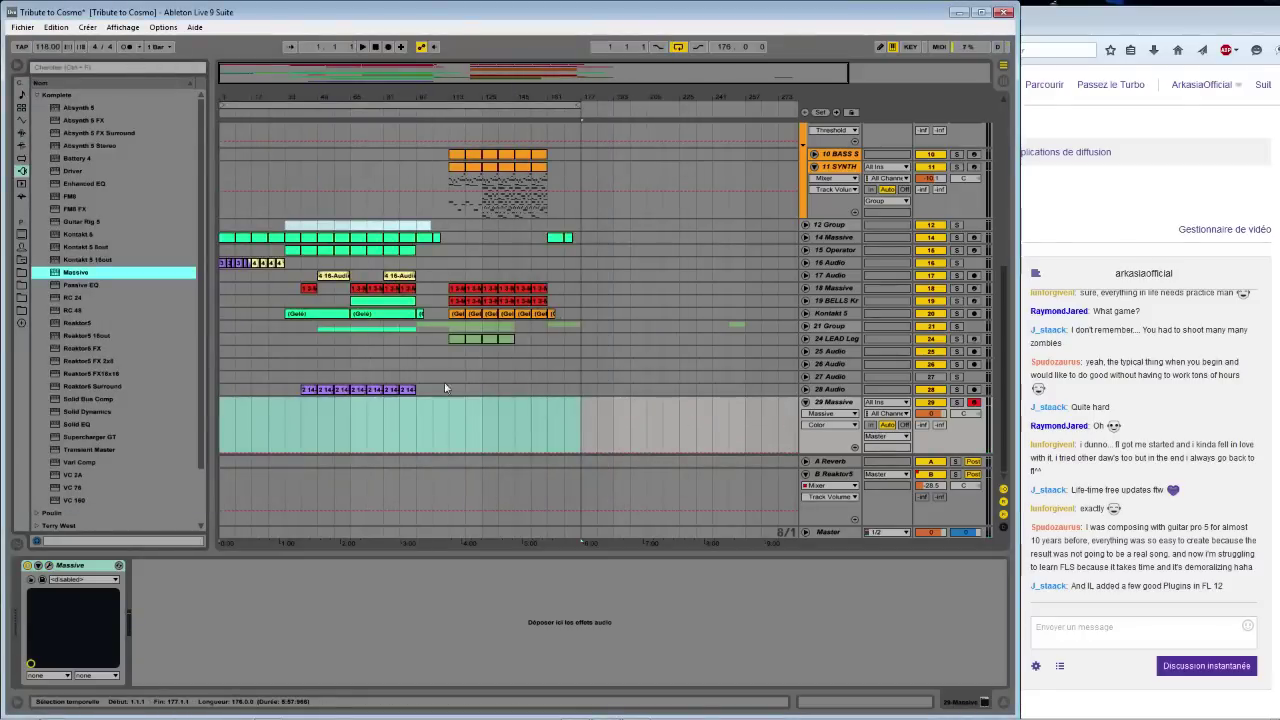
Insert an empty 16-bar MIDI clip from bar 97 to bar 113 on the 29 Massive track
drag(307, 101, 293, 108)
click(235, 113)
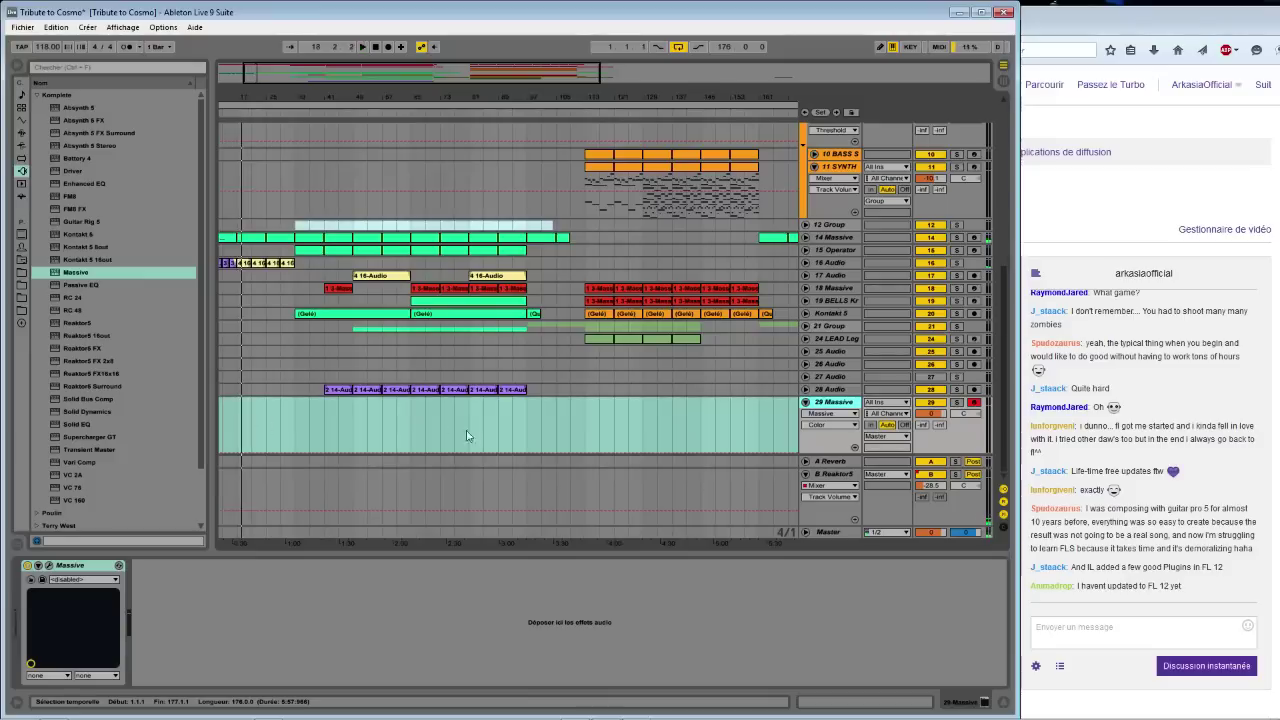
click(531, 436)
click(530, 432)
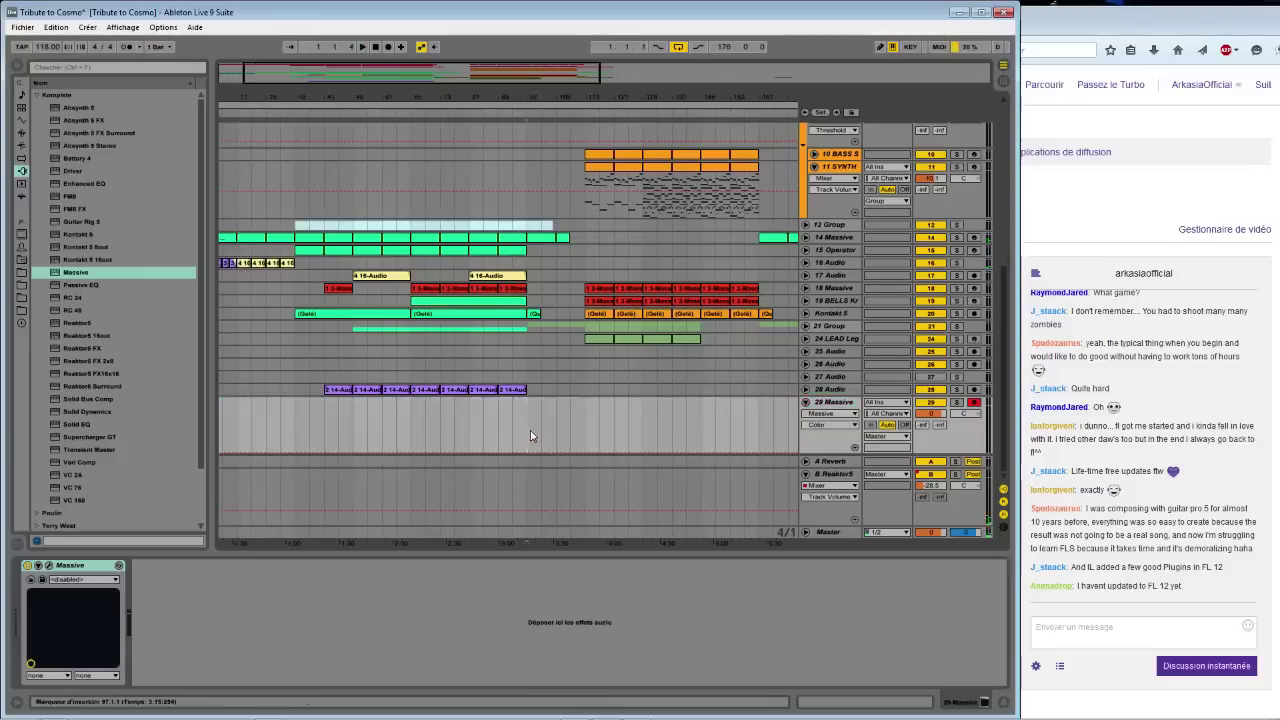
drag(531, 434, 585, 432)
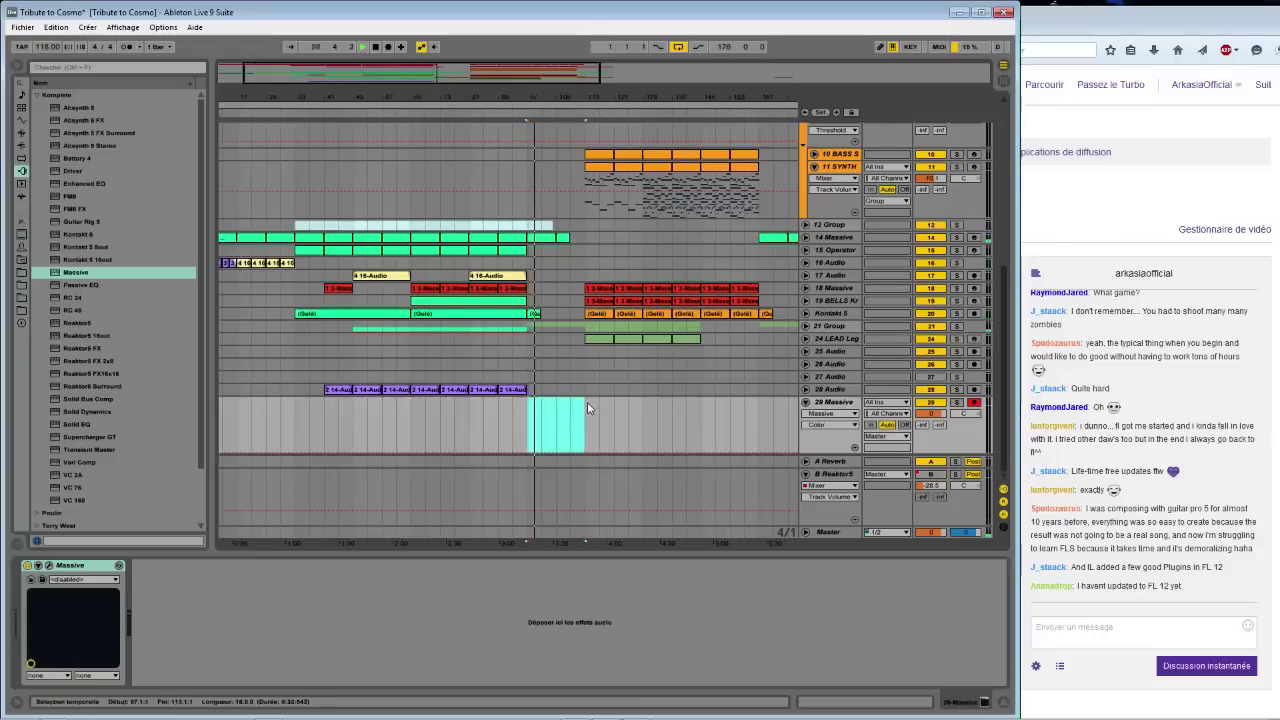
key(ctrl+shift+m)
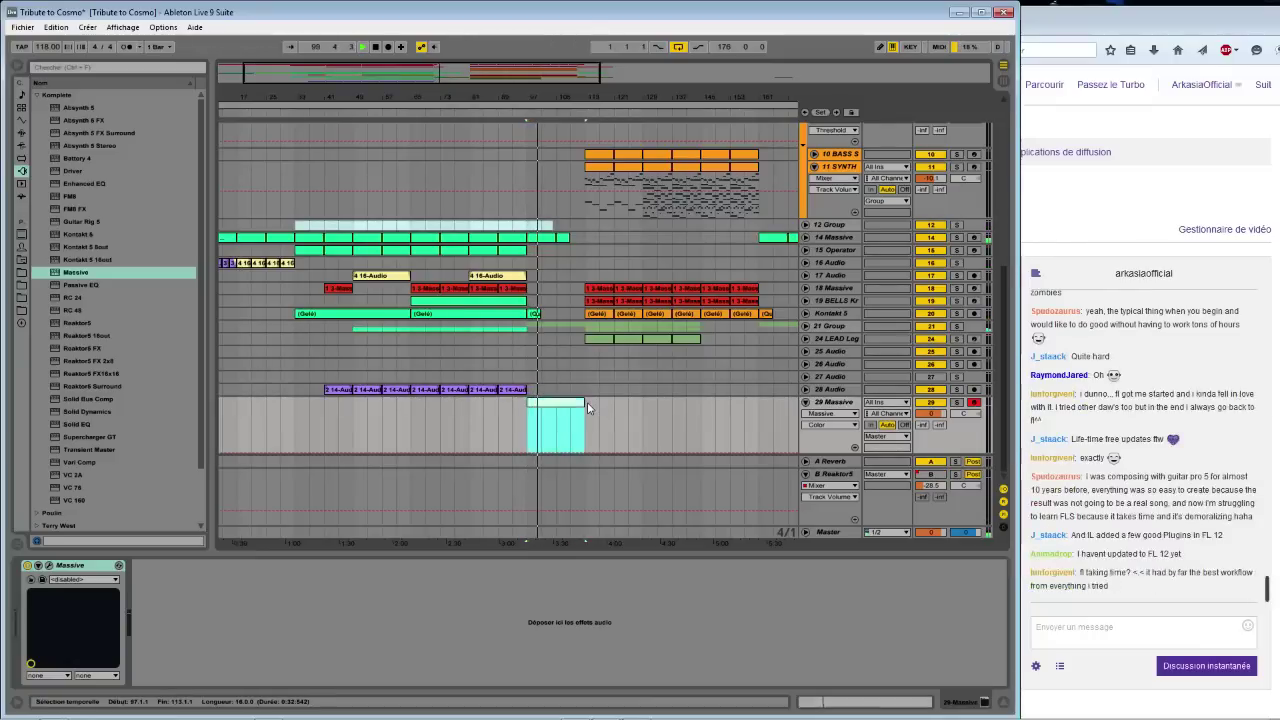
Add a C3 note to the new clip and stretch it over the full 16 bars
double_click(565, 410)
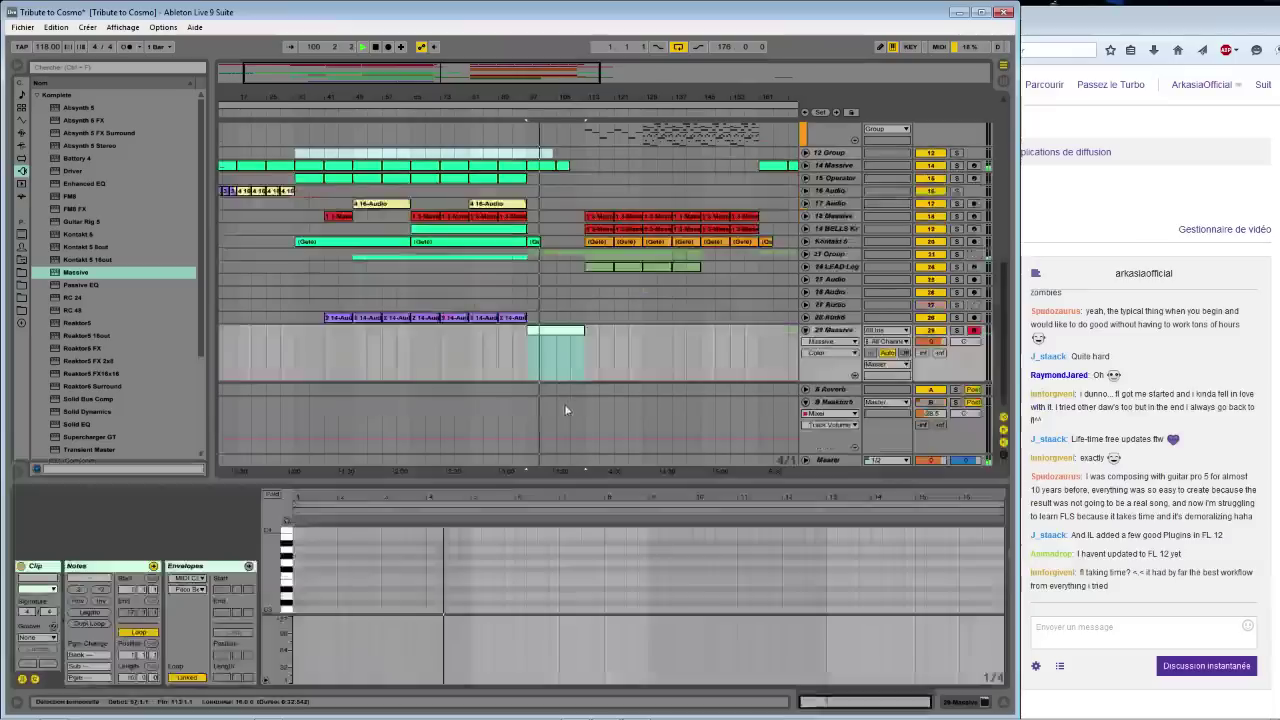
double_click(302, 611)
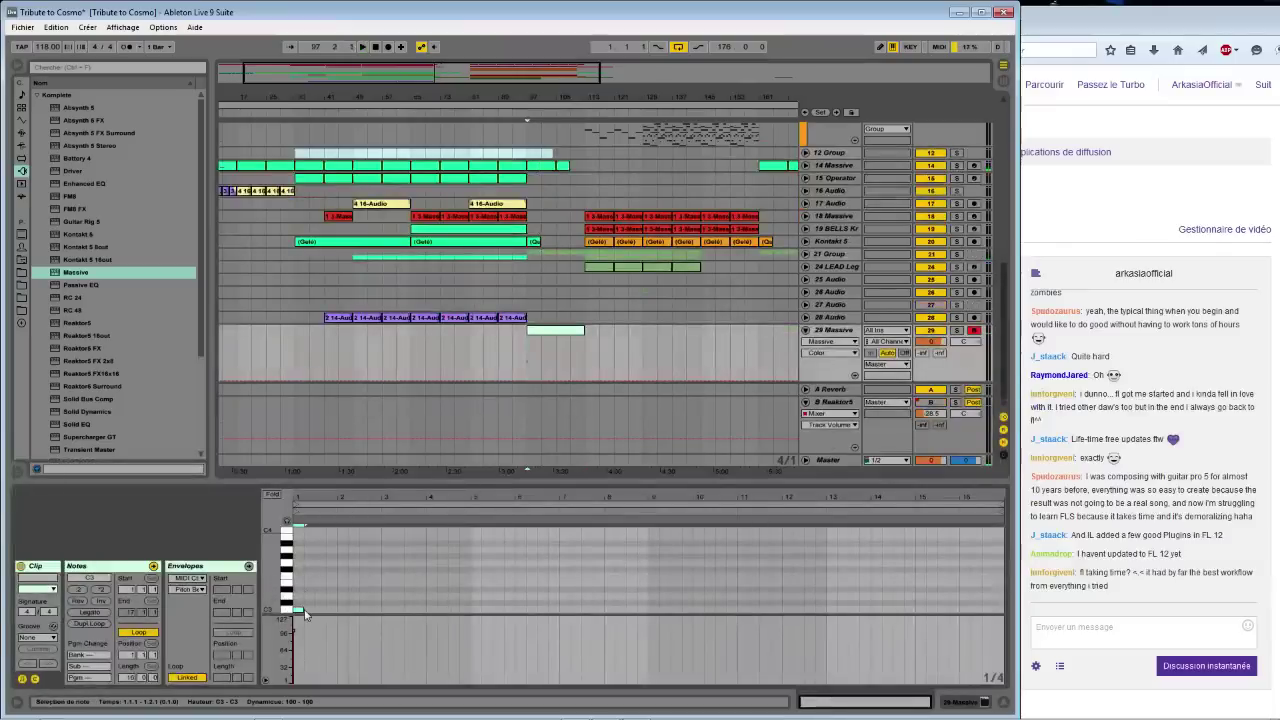
drag(299, 608, 1002, 604)
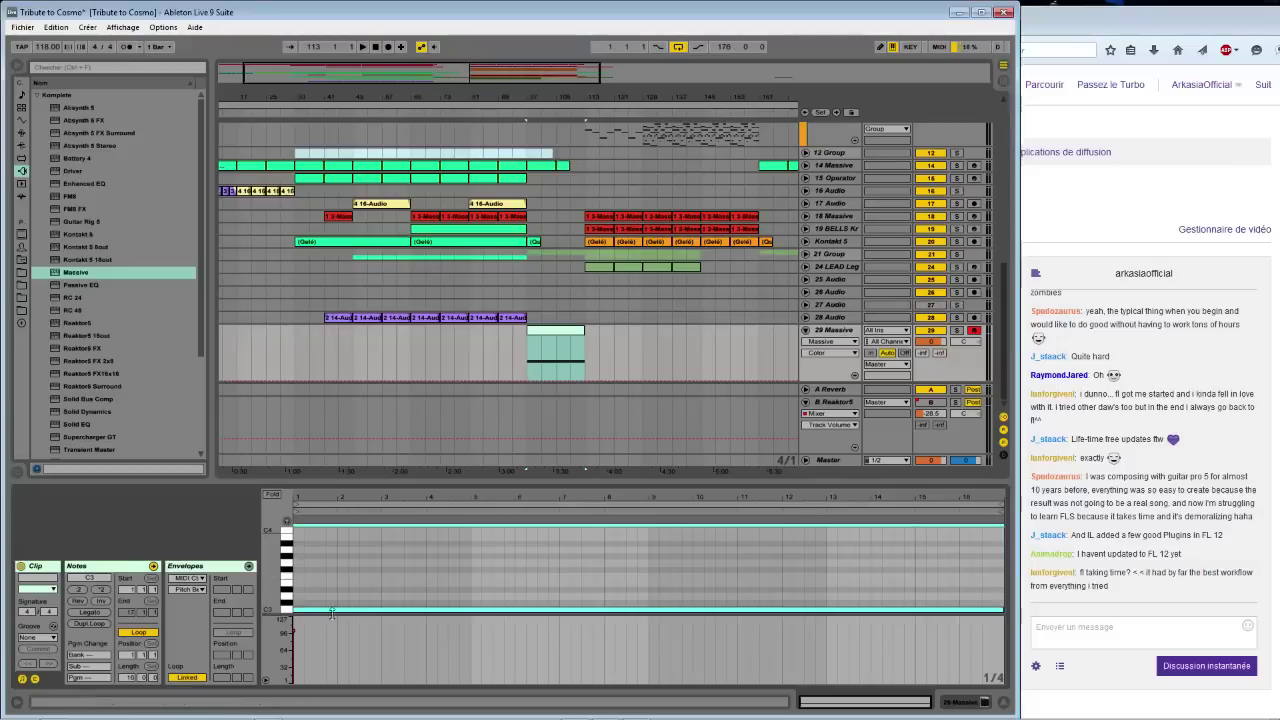
scroll(327, 593, down, 4)
scroll(327, 593, up, 2)
click(288, 572)
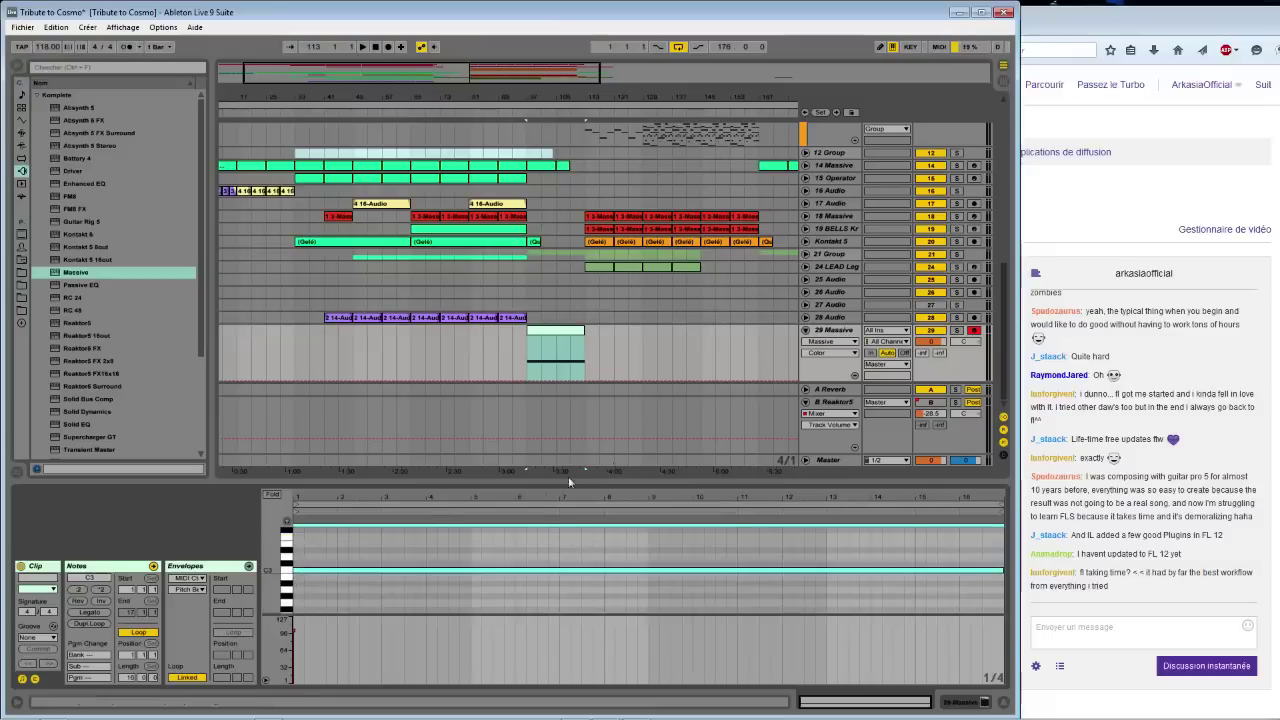
Reopen the Massive editor from the 29 Massive track and adjust the Feedback amount slightly
click(849, 338)
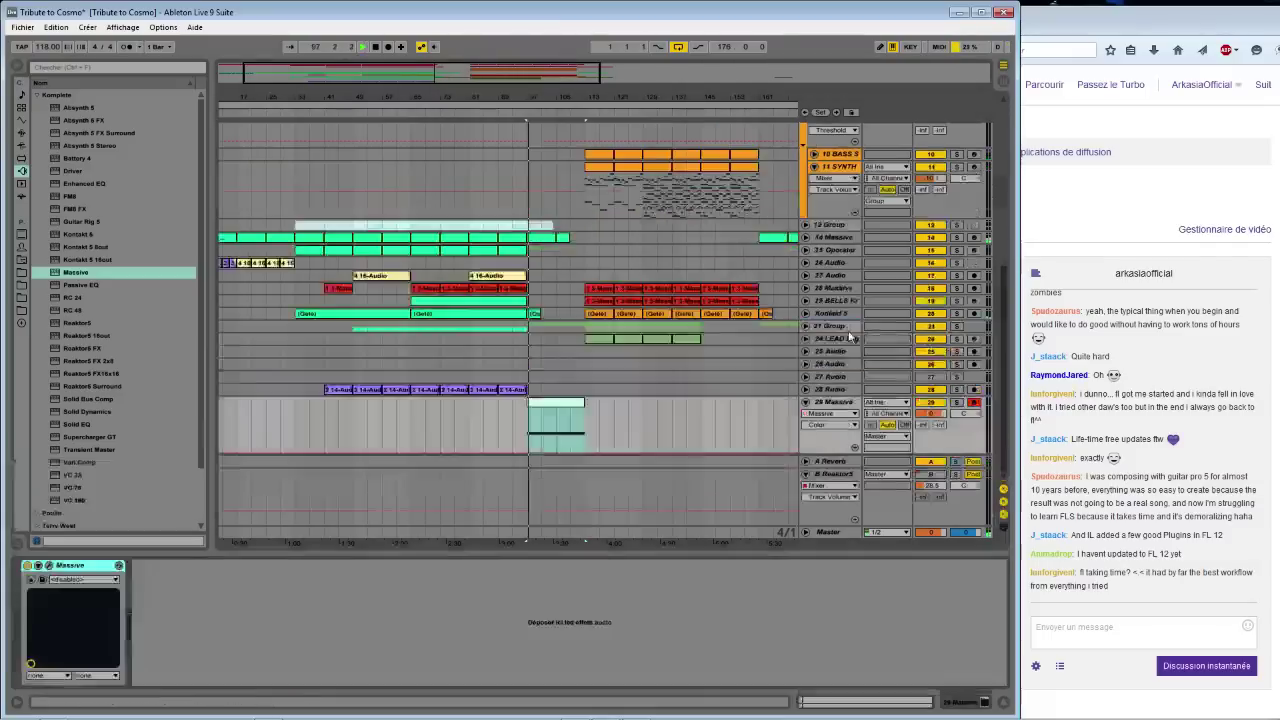
click(41, 579)
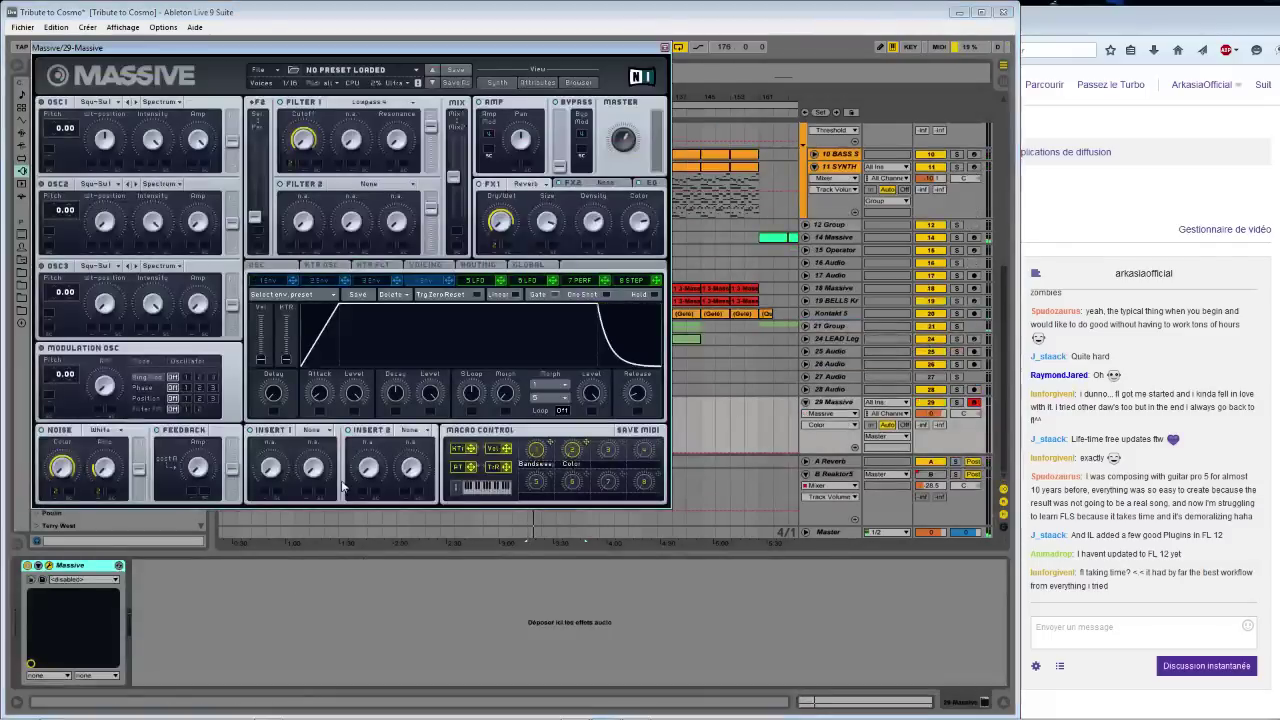
drag(197, 470, 197, 461)
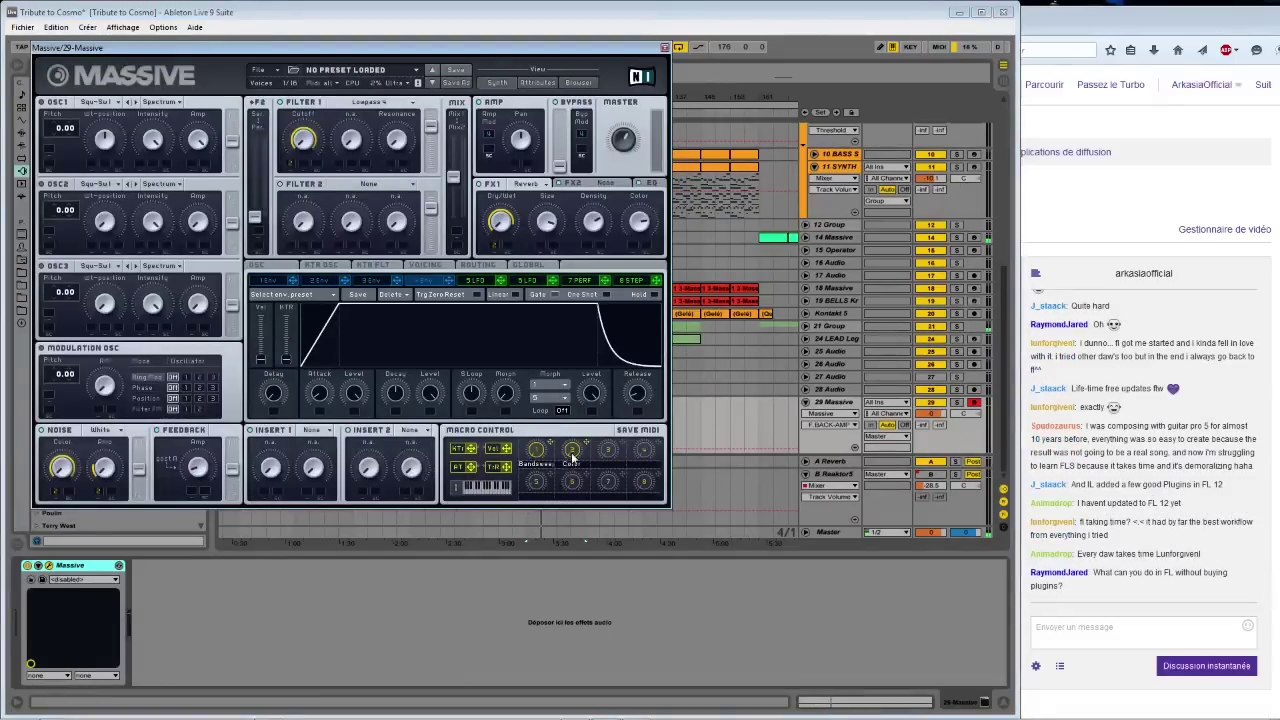
Configure the Massive device to expose the Bandsweep and Color macros as parameters
click(38, 566)
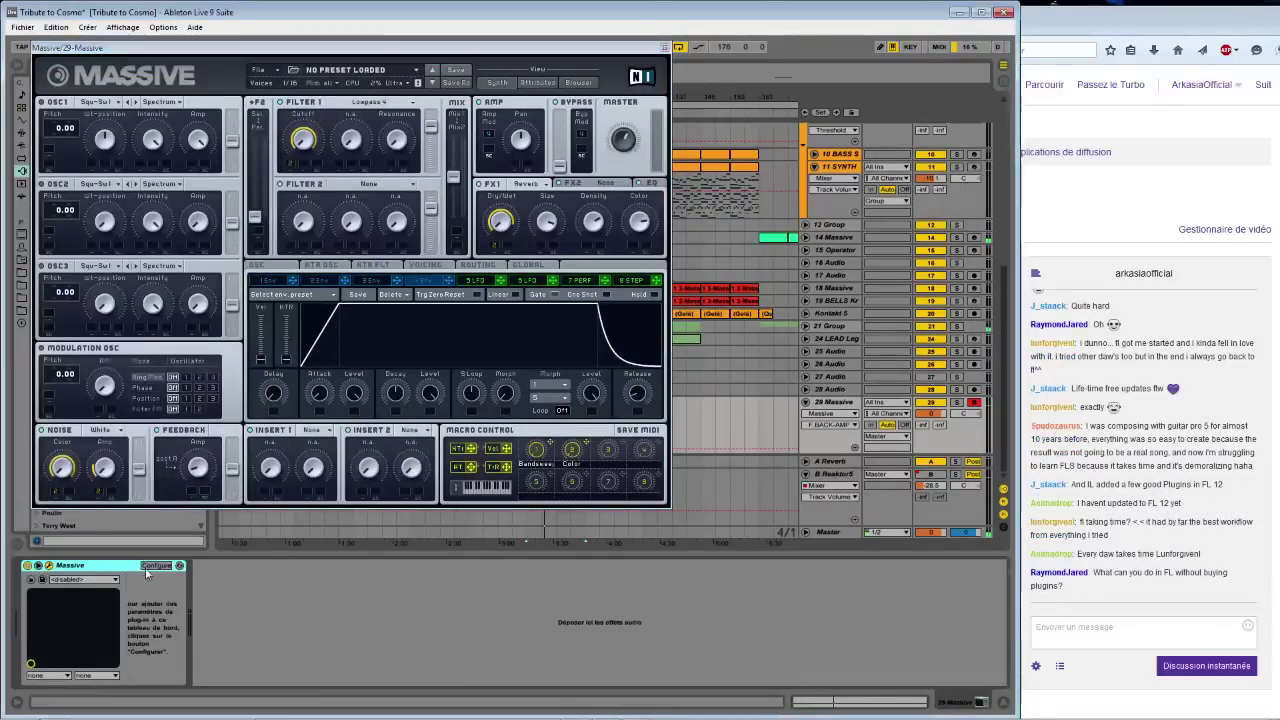
click(156, 566)
click(536, 451)
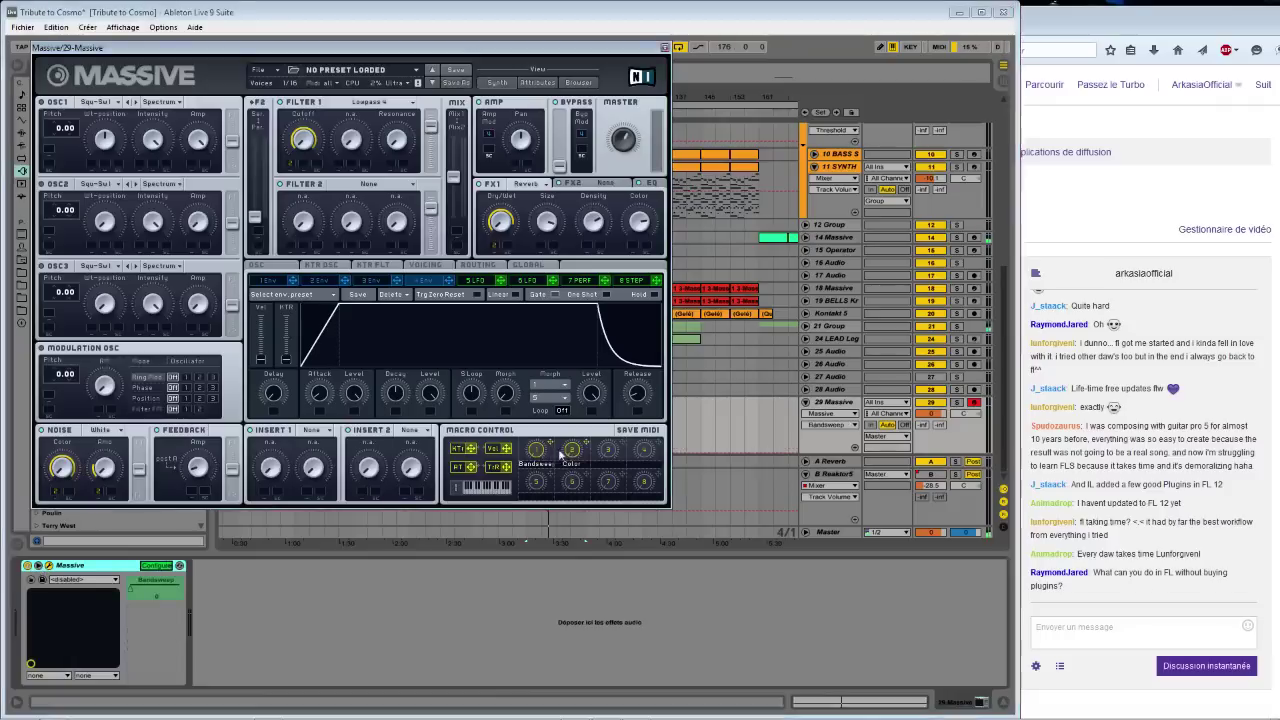
click(572, 452)
click(156, 566)
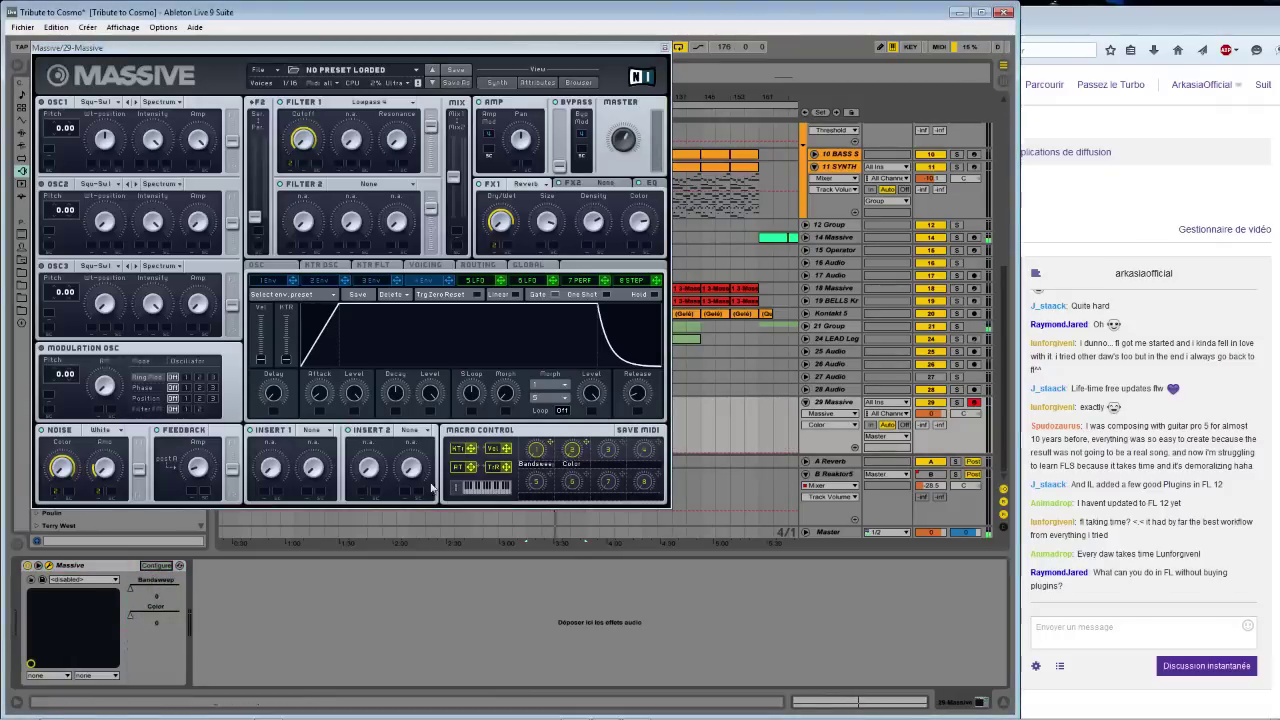
Show Bandsweep and Color in their own automation lanes on the 29 Massive track and close the Massive editor
right_click(148, 587)
click(182, 591)
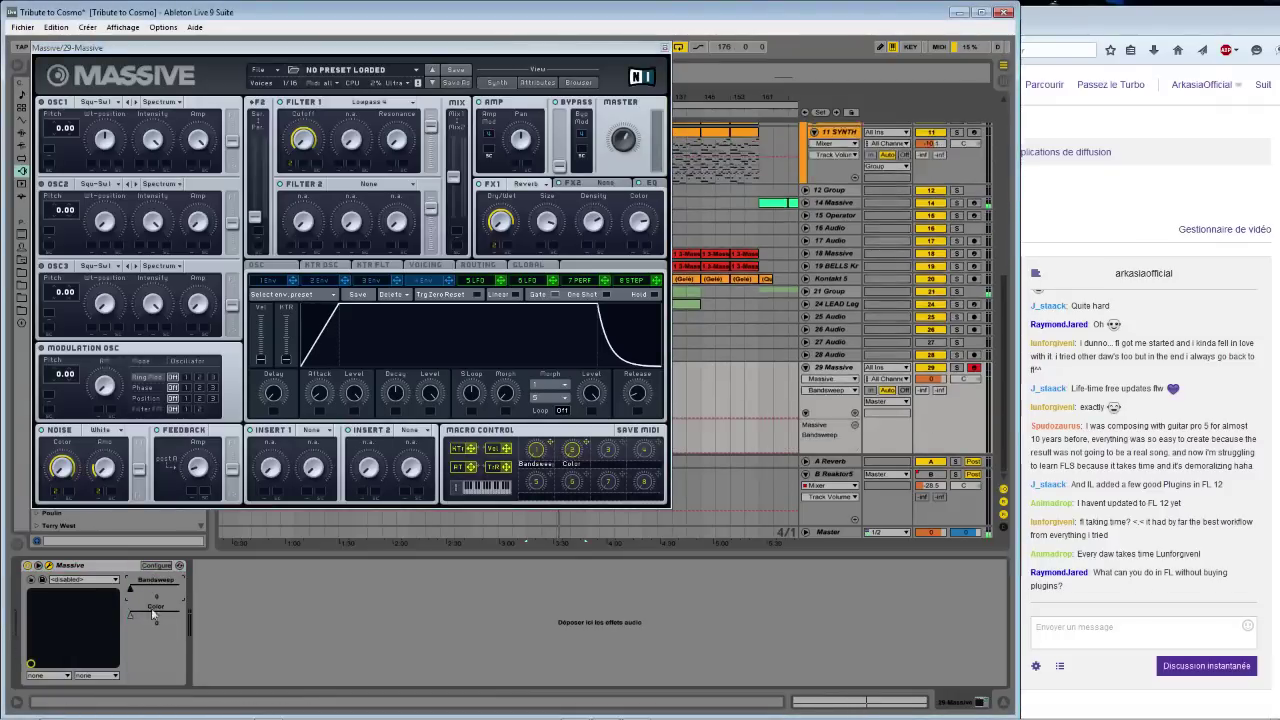
right_click(143, 617)
click(180, 622)
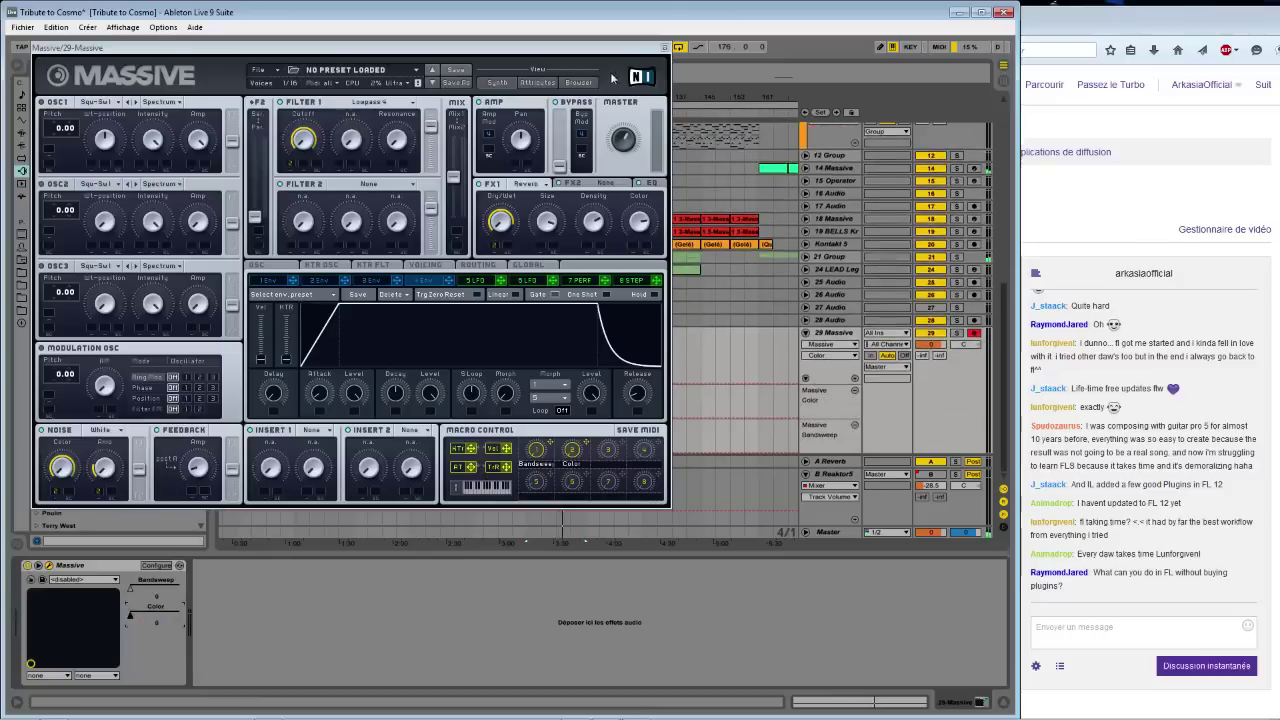
click(662, 48)
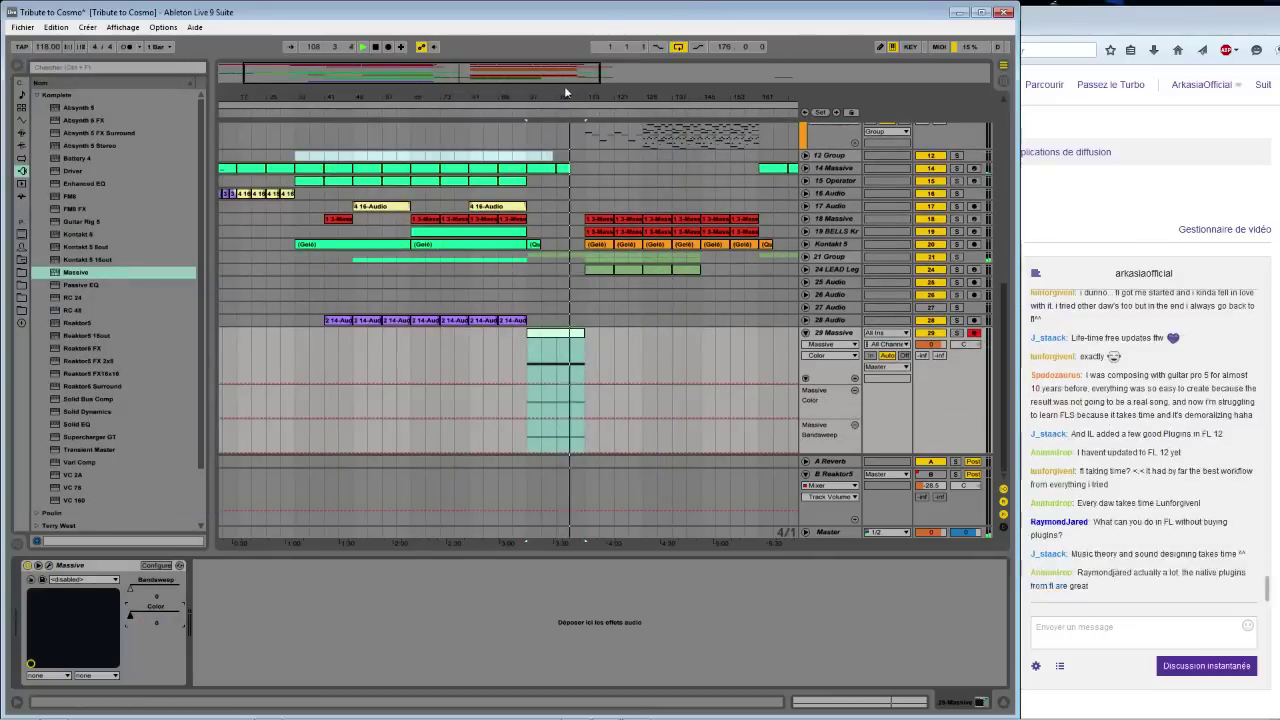
Stop playback and raise the Color automation line to its maximum on the 29 Massive track
drag(565, 95, 565, 157)
key(space)
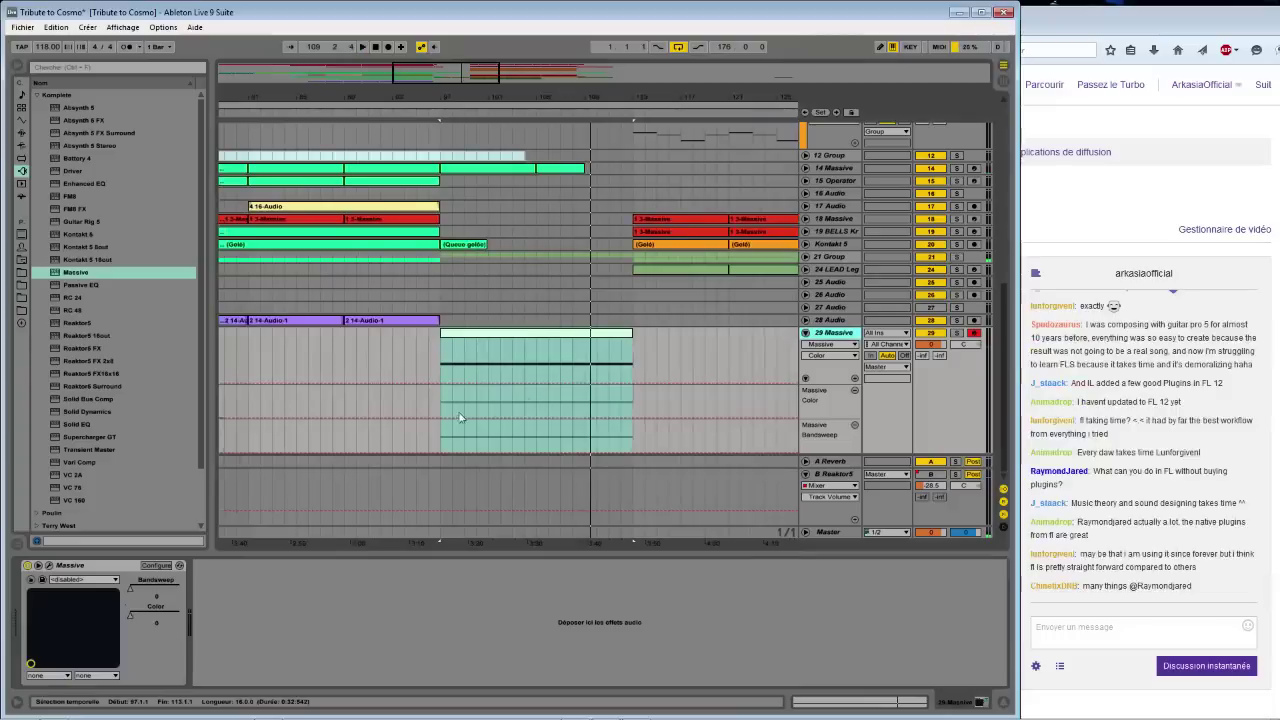
drag(461, 384, 448, 384)
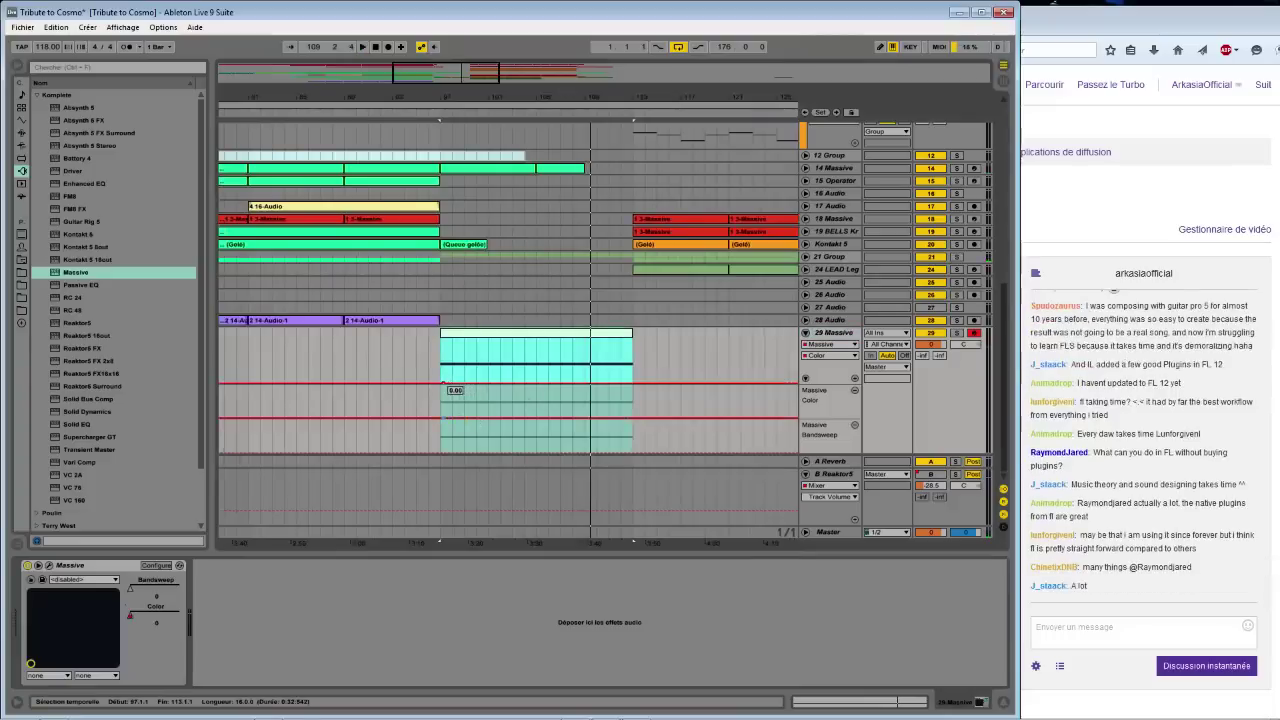
drag(442, 418, 447, 385)
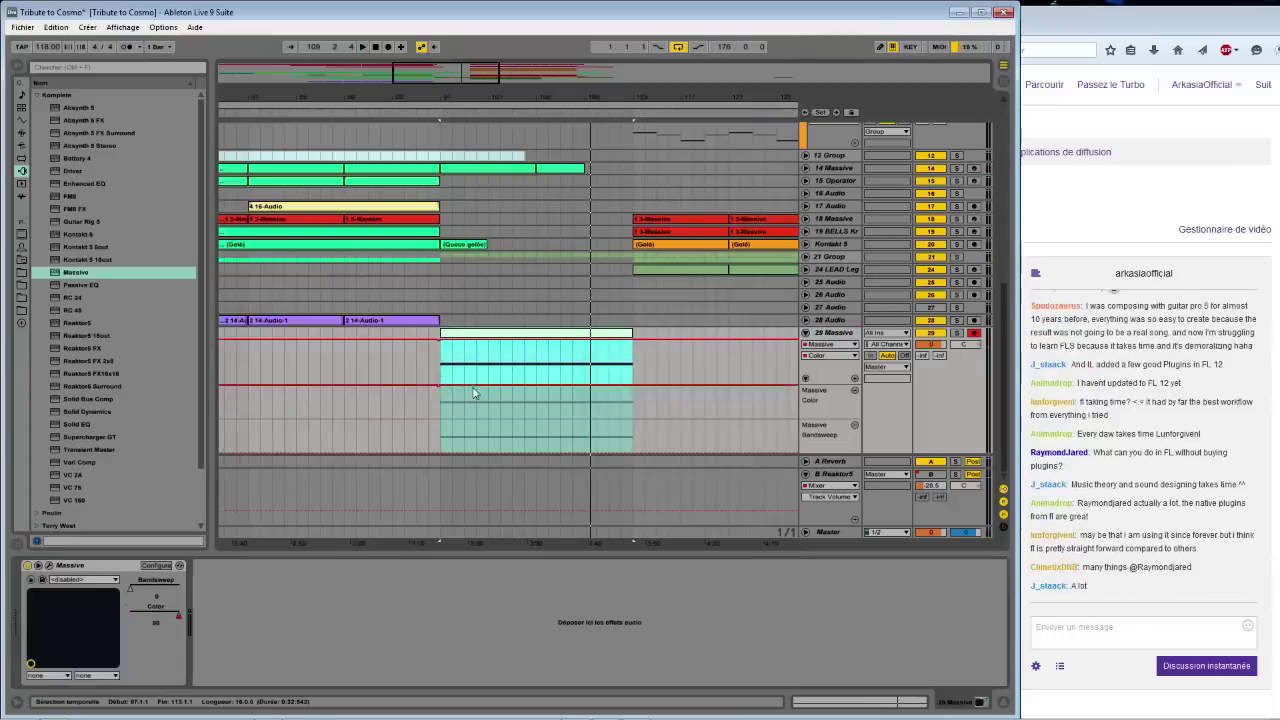
Shape the Color automation to fall from bar 97 to about bar 109 and rise back to maximum at bar 113
click(439, 410)
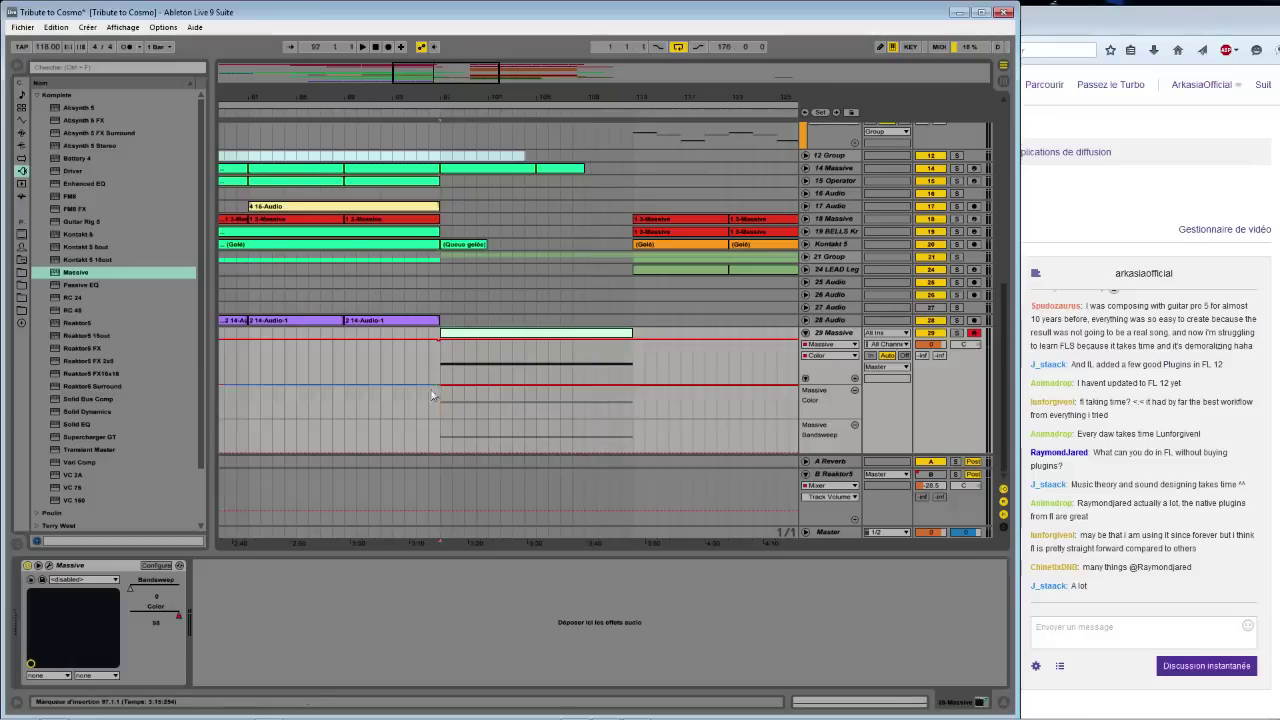
drag(460, 391, 575, 413)
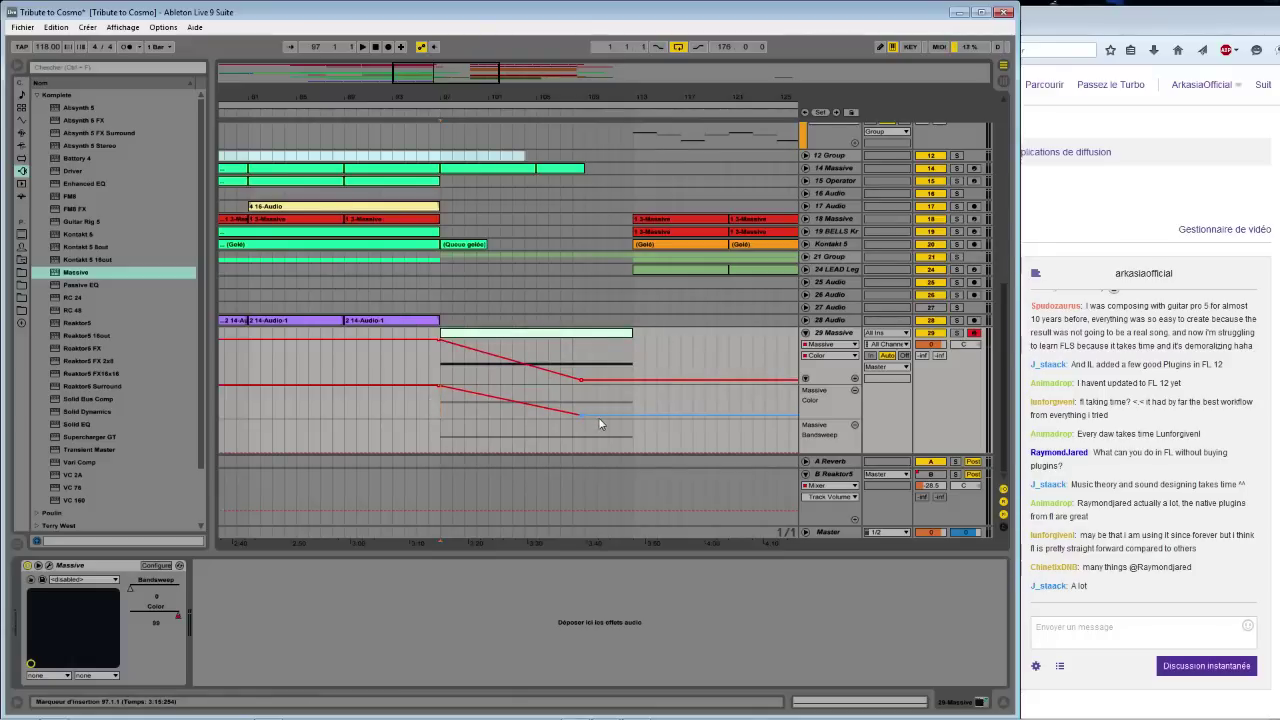
drag(634, 415, 632, 386)
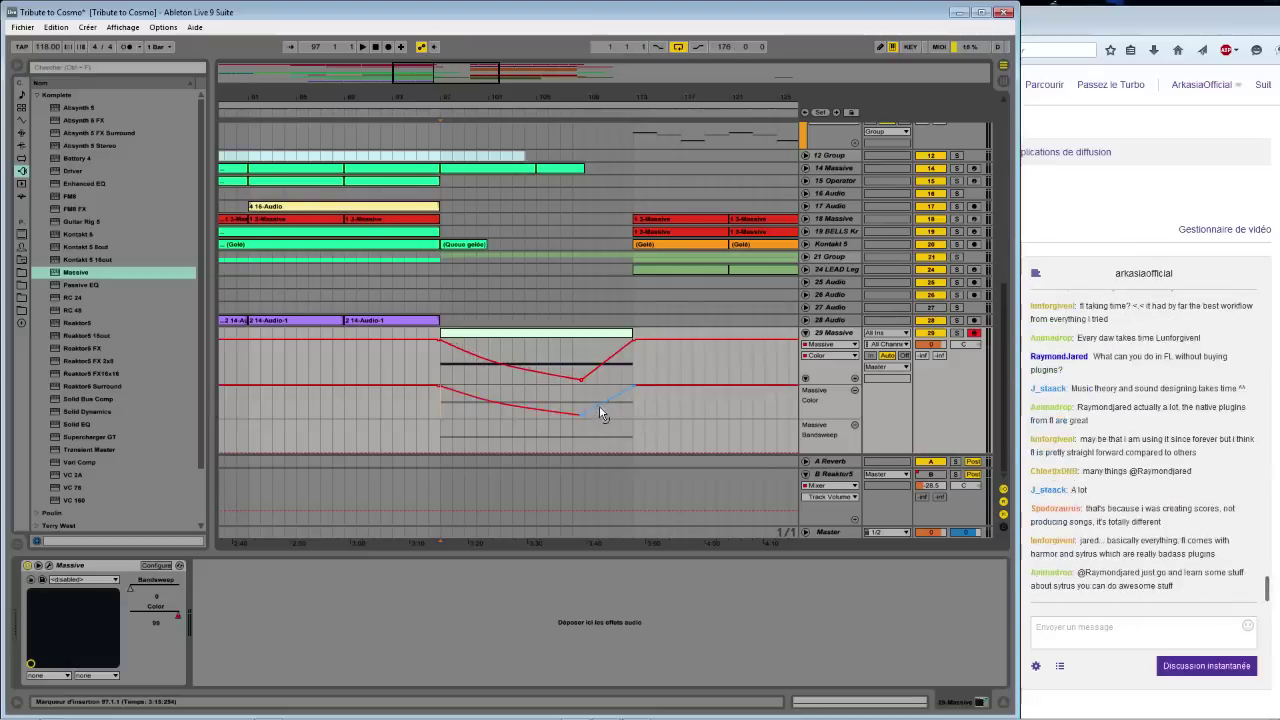
Curve the rising segment of the Color automation and raise its lowest breakpoint while playing the passage
drag(599, 405, 584, 436)
key(space)
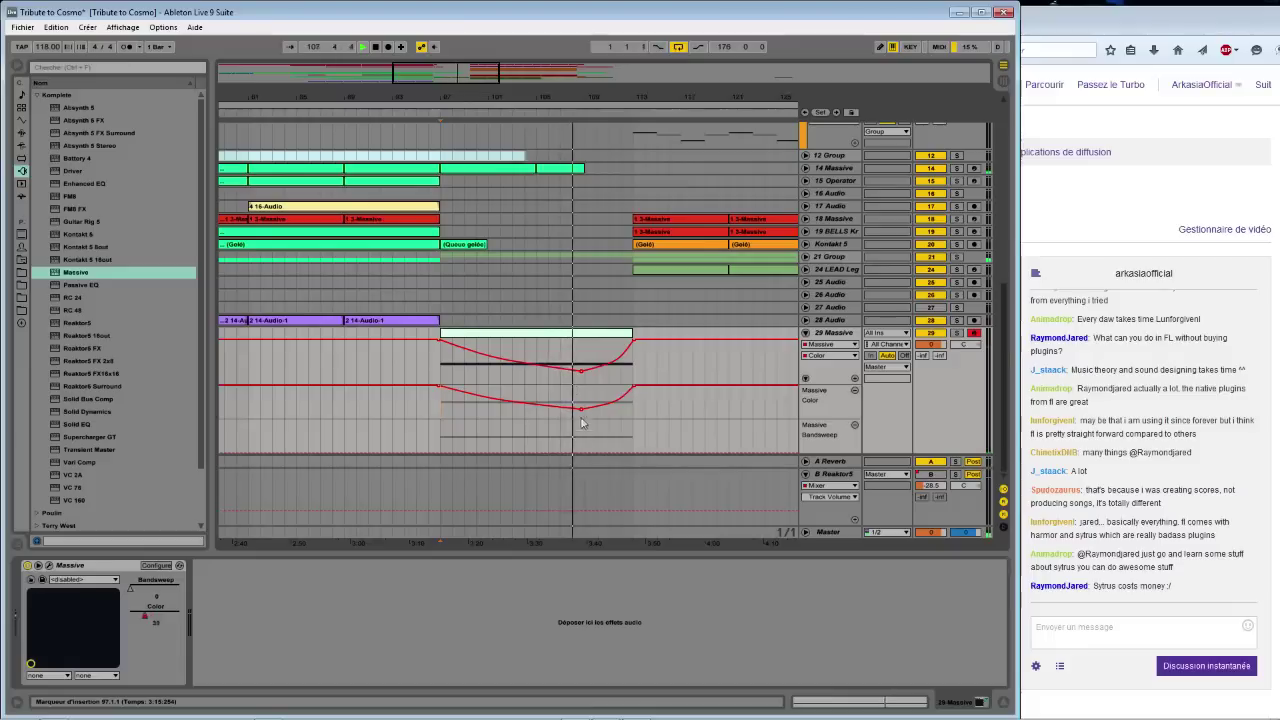
mouse_move(580, 413)
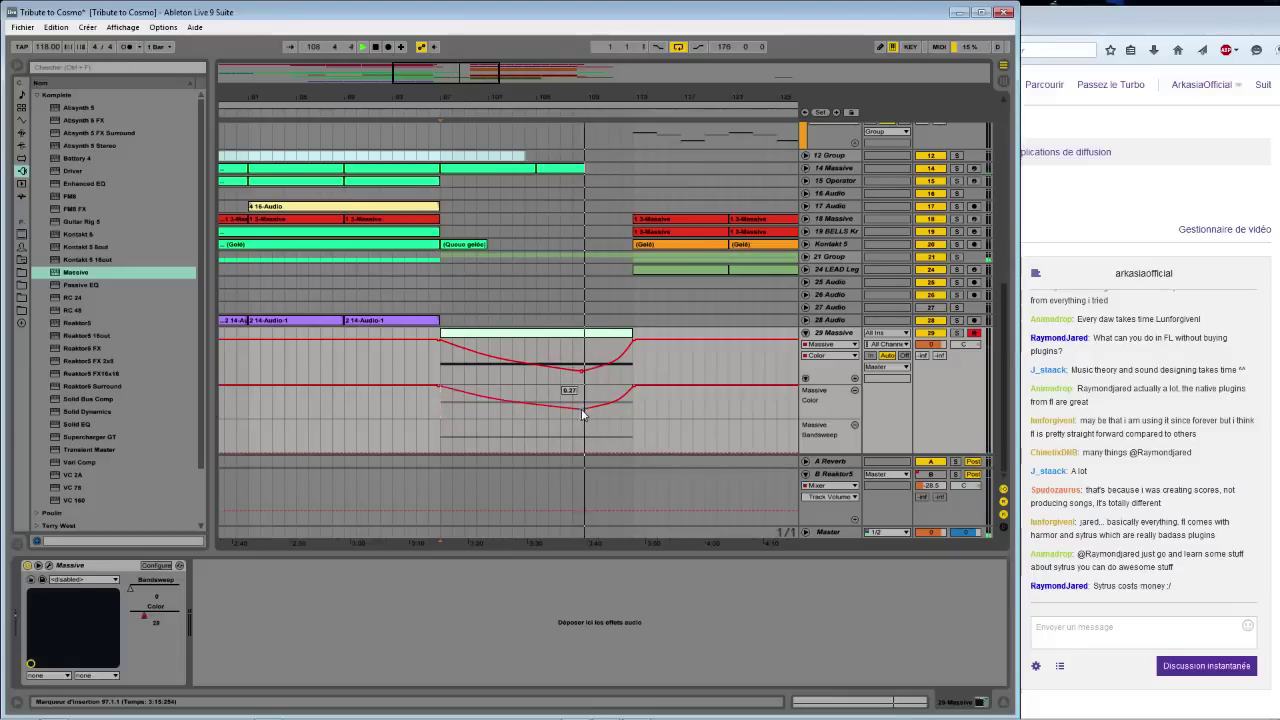
drag(580, 413, 584, 400)
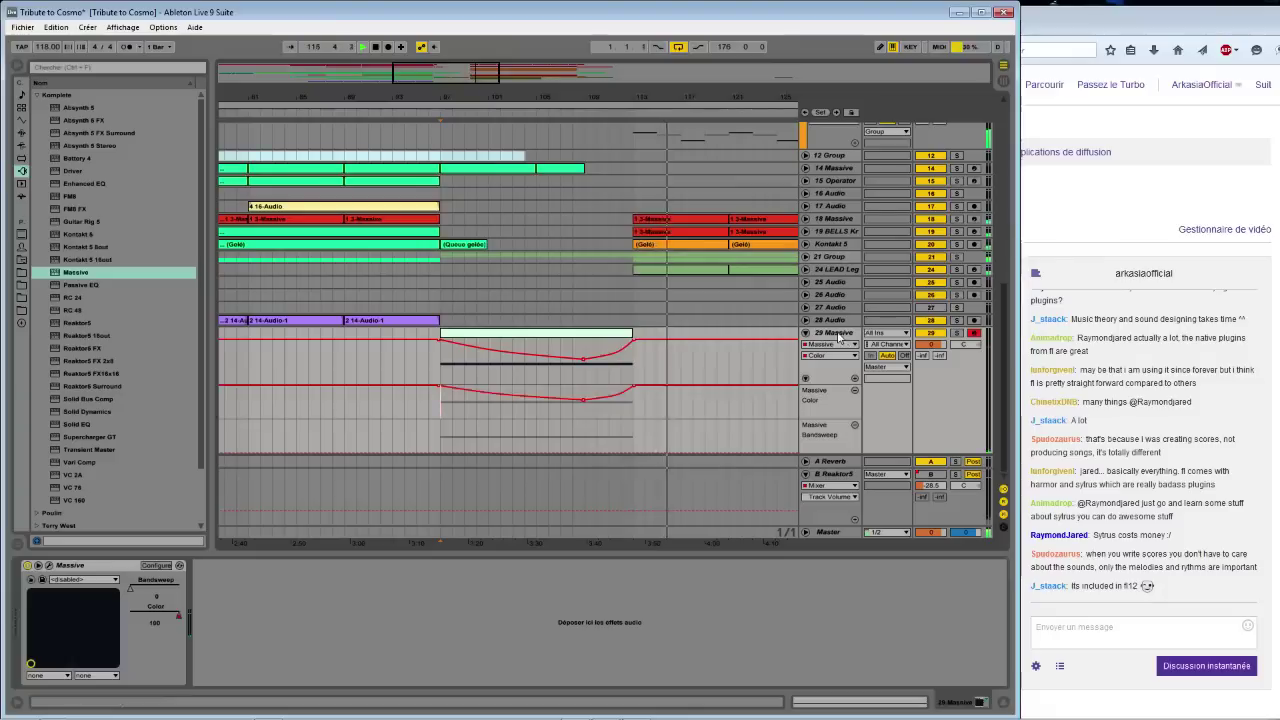
Replay the new clip from bar 97 and select the 29 Massive track
click(540, 352)
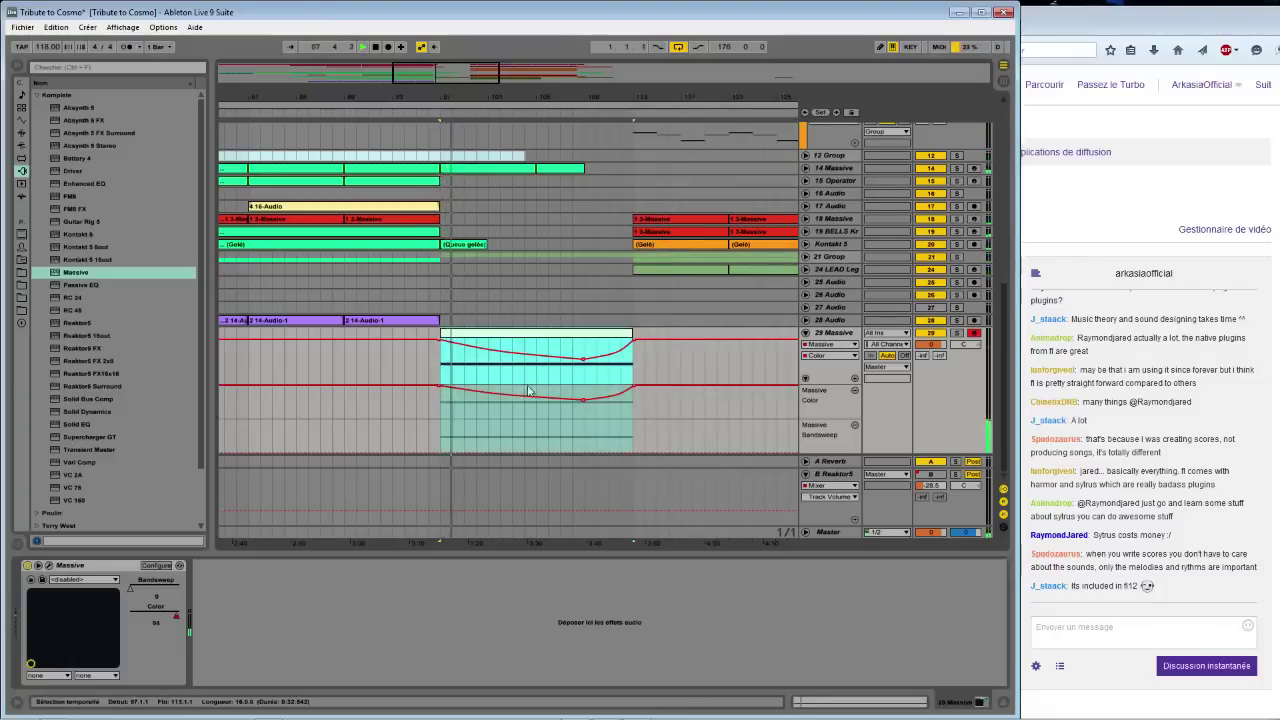
click(830, 333)
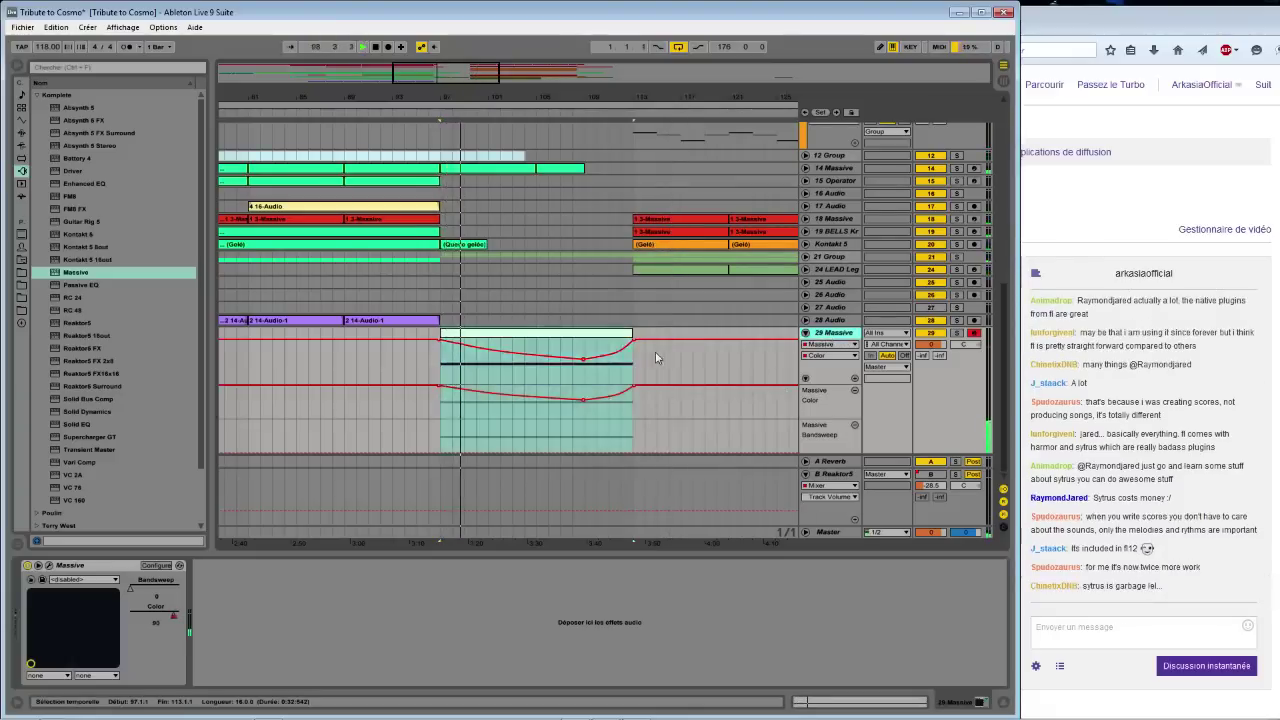
Copy the bar 97 sweep clip on the 29 Massive track to bar 25 and trim the copy to end at bar 33
double_click(590, 342)
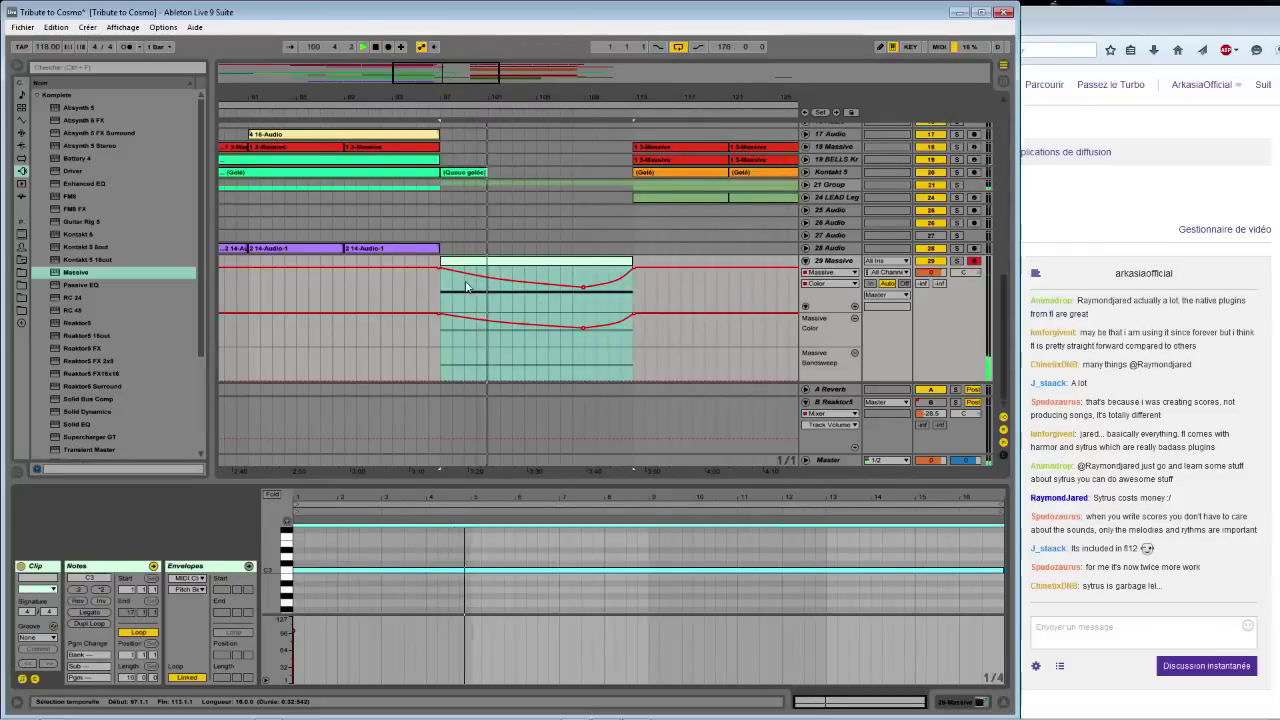
drag(452, 95, 528, 122)
key(minus)
key(minus)
key(minus)
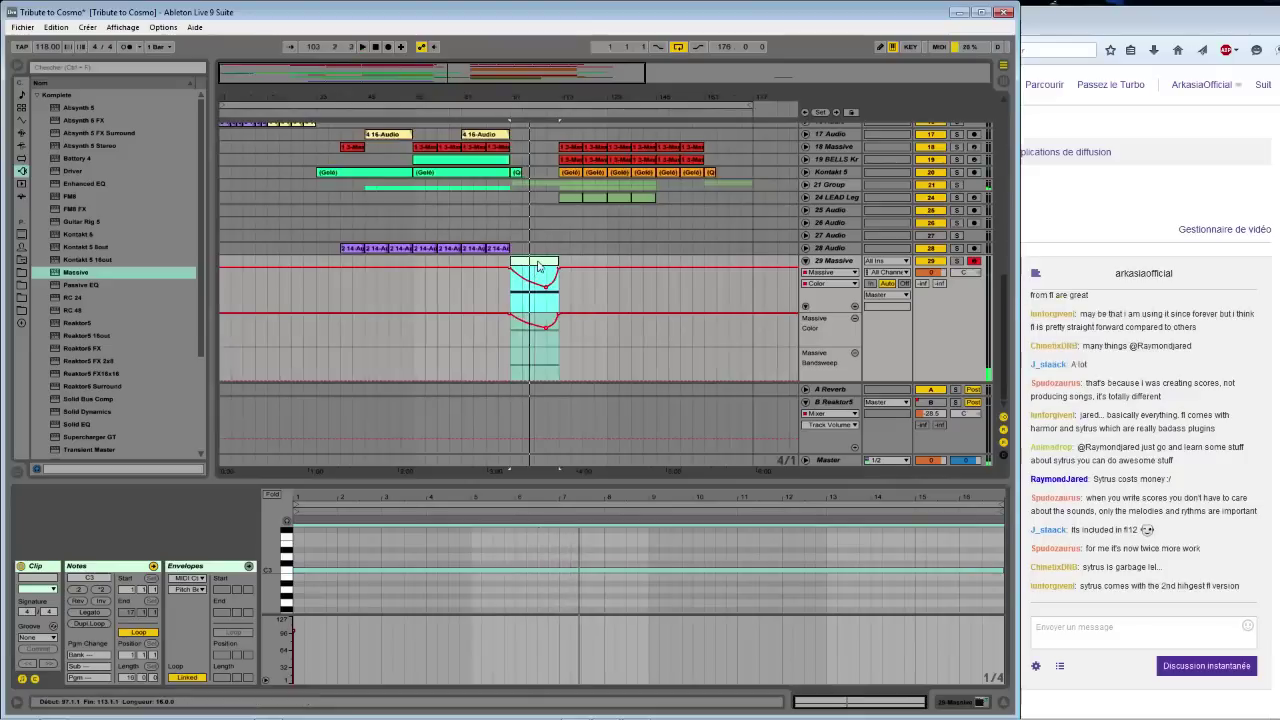
mouse_move(538, 265)
mouse_down()
mouse_move(302, 287)
mouse_move(318, 293)
mouse_move(317, 263)
mouse_up()
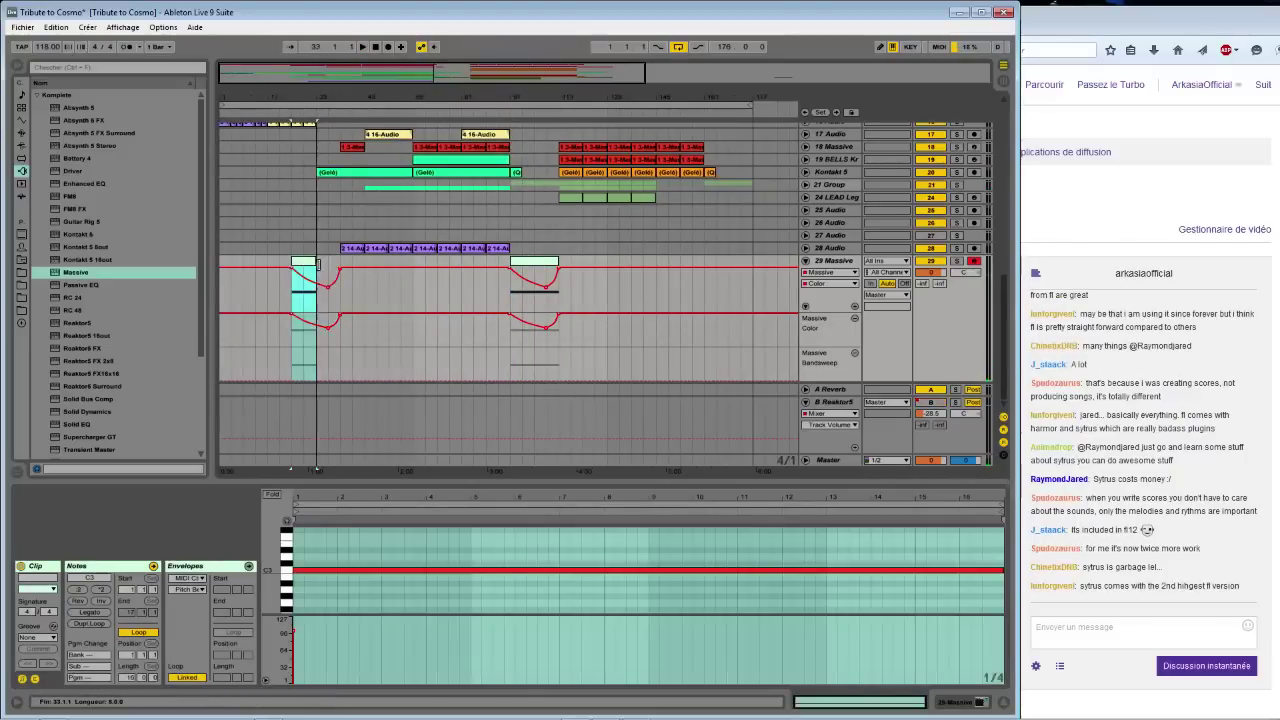
Reshape the copied Color automation to rise from bar 25 to maximum at bar 33, and play the clip
click(332, 291)
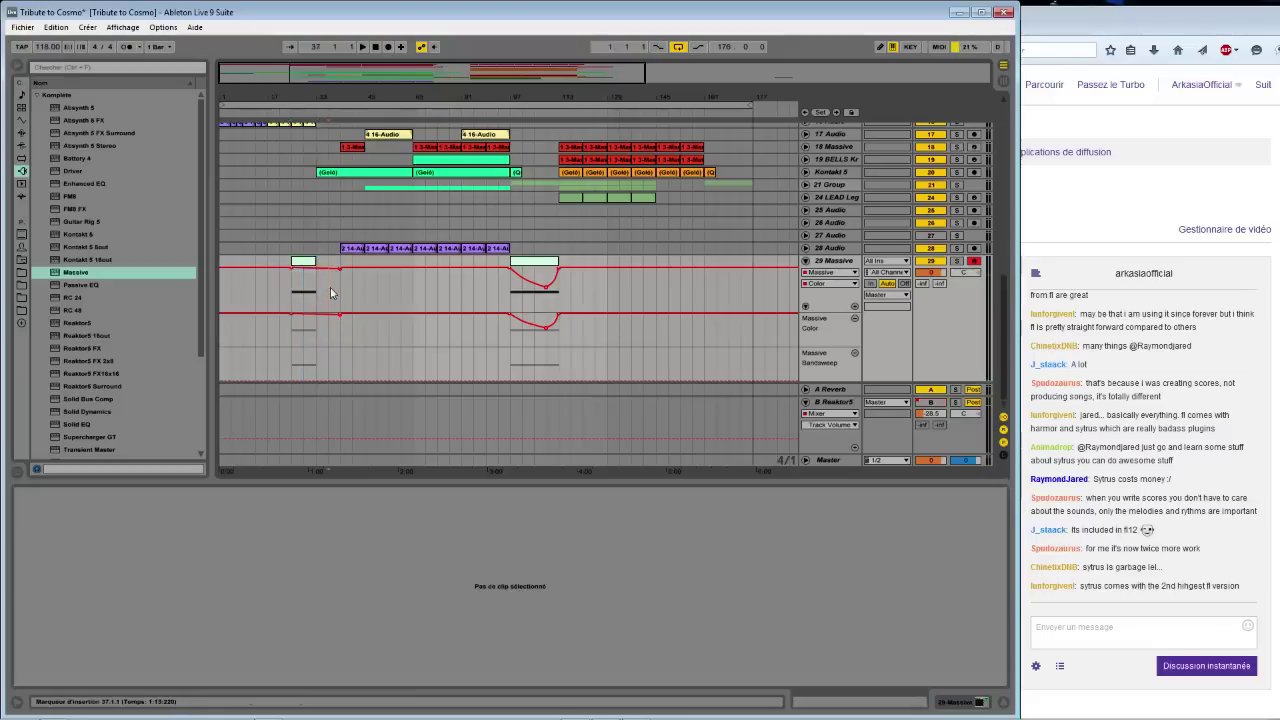
click(342, 271)
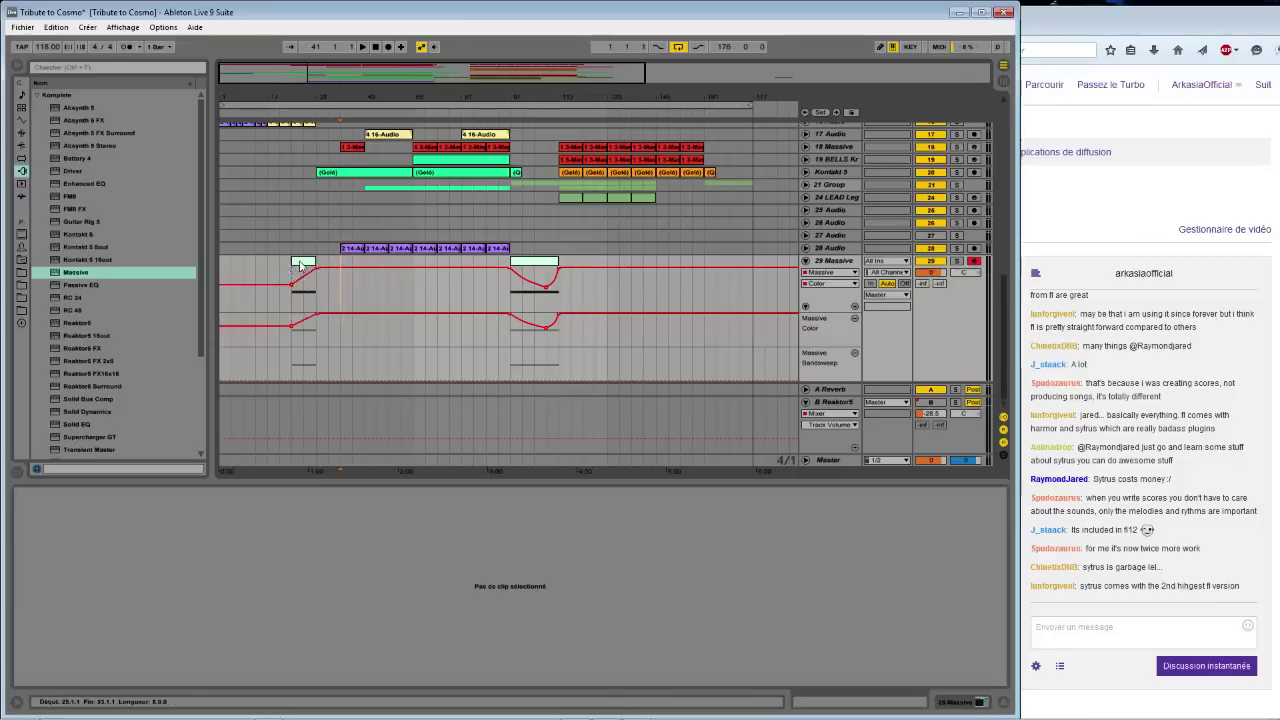
click(300, 277)
key(space)
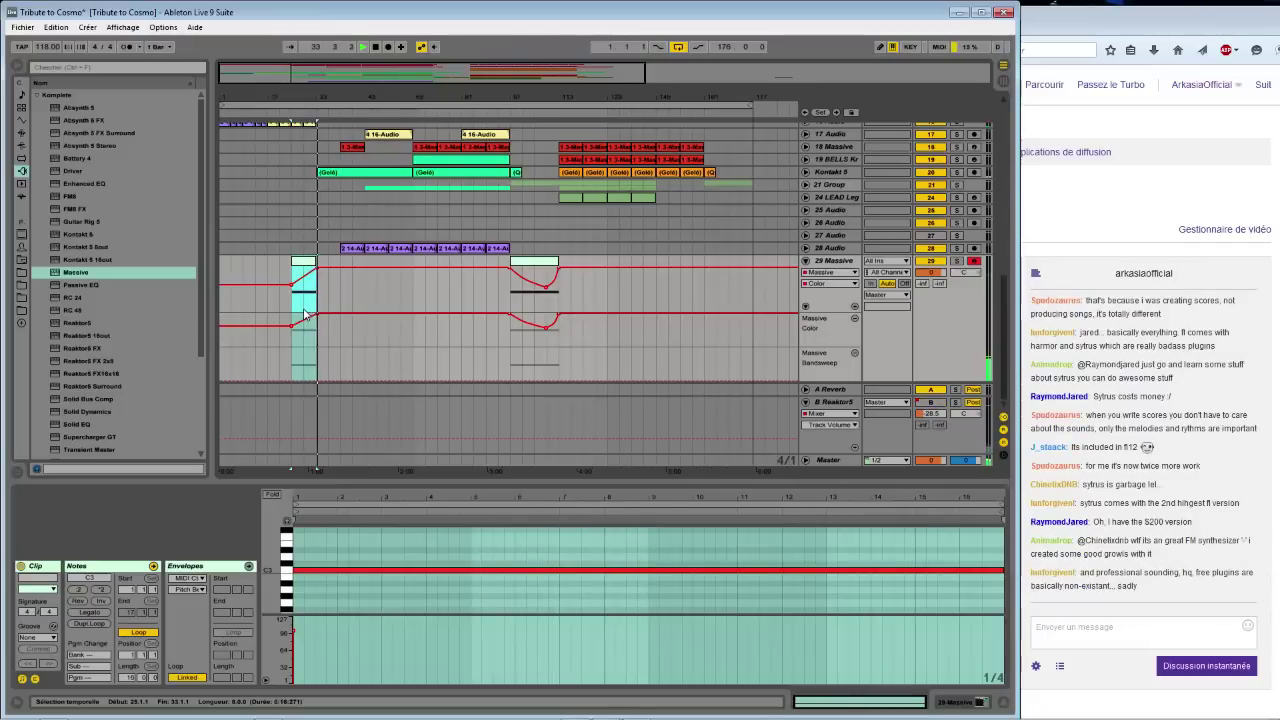
Show the 29 Massive track's volume, lower it to about -7.2 dB and replay the sweep from bar 25
click(305, 316)
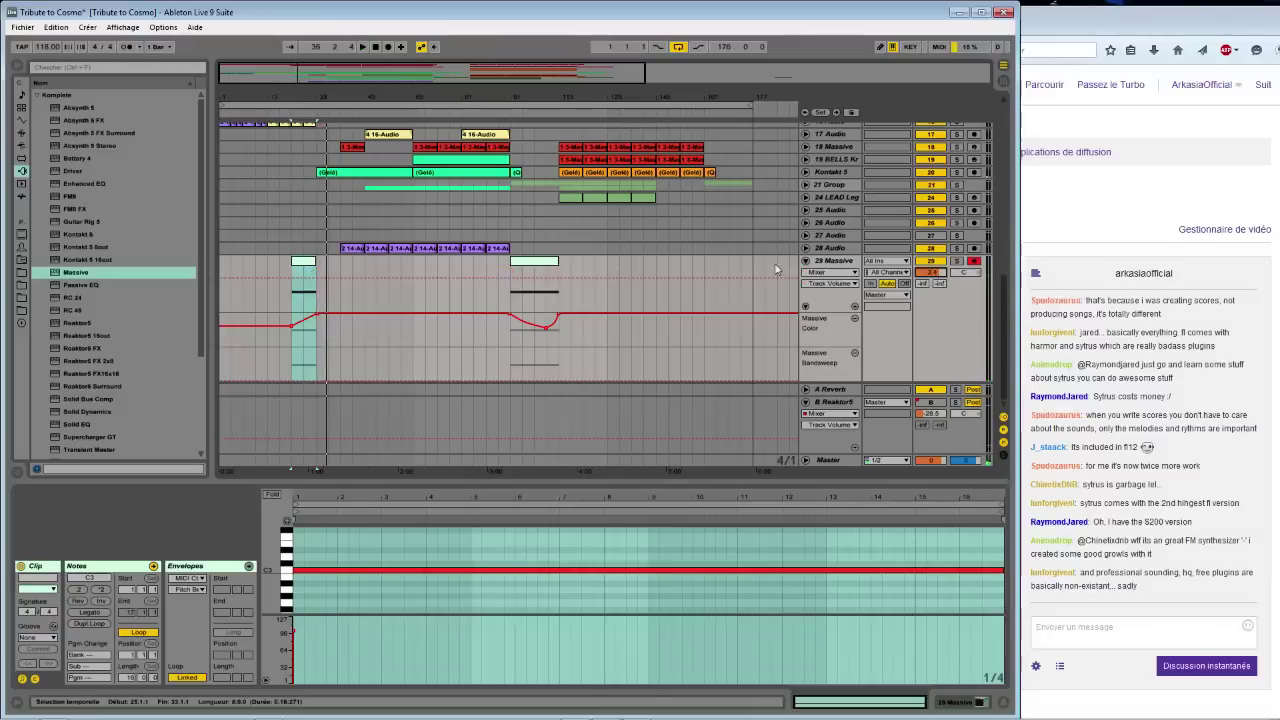
click(836, 262)
click(806, 261)
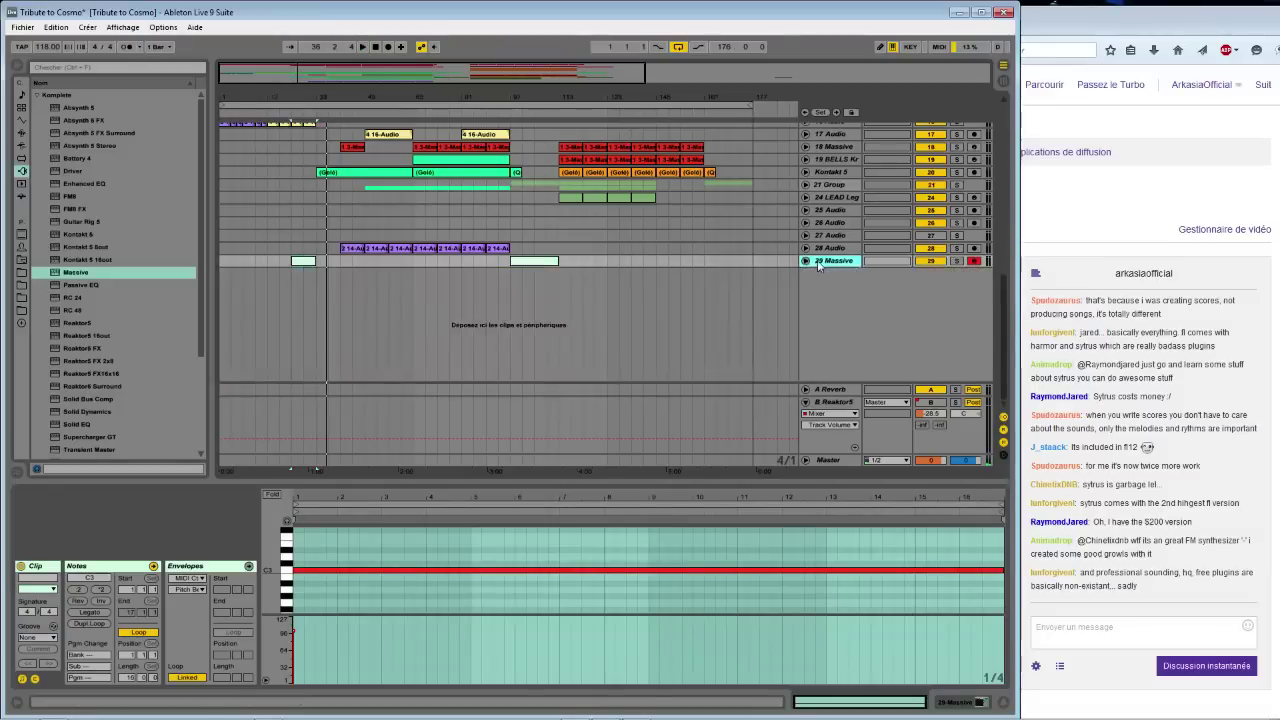
click(806, 261)
click(818, 263)
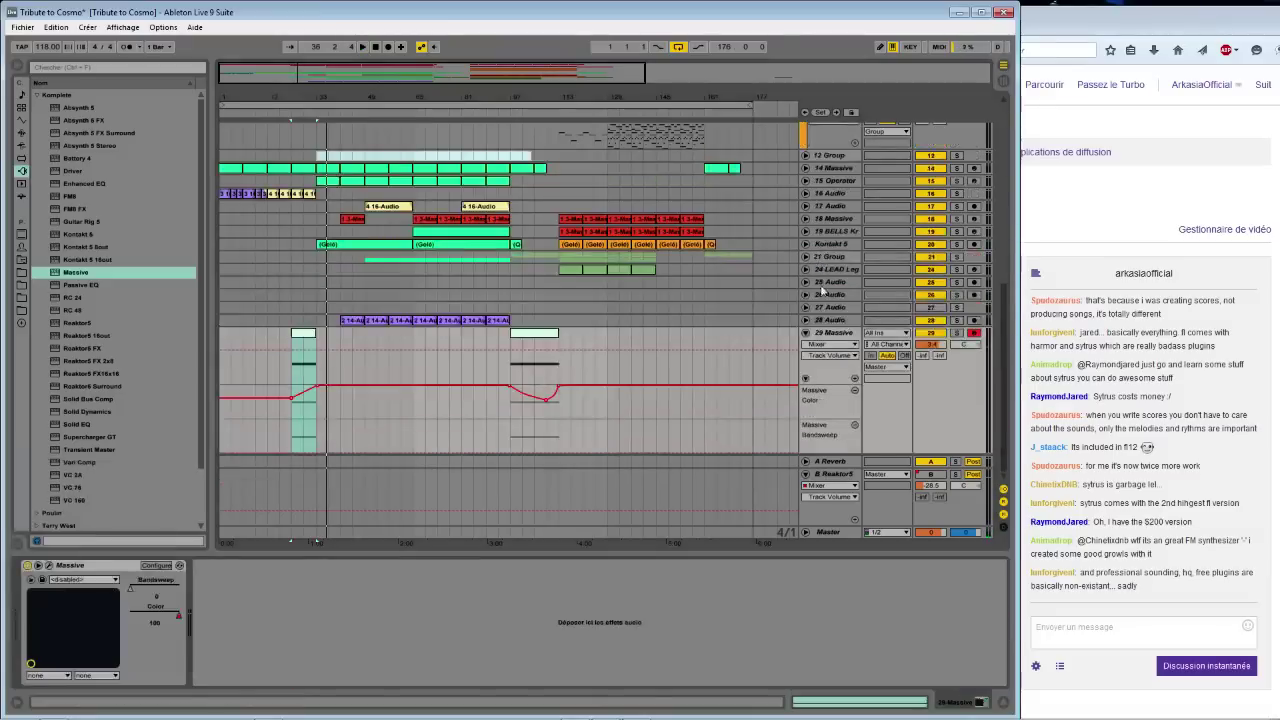
drag(930, 352, 930, 353)
key(space)
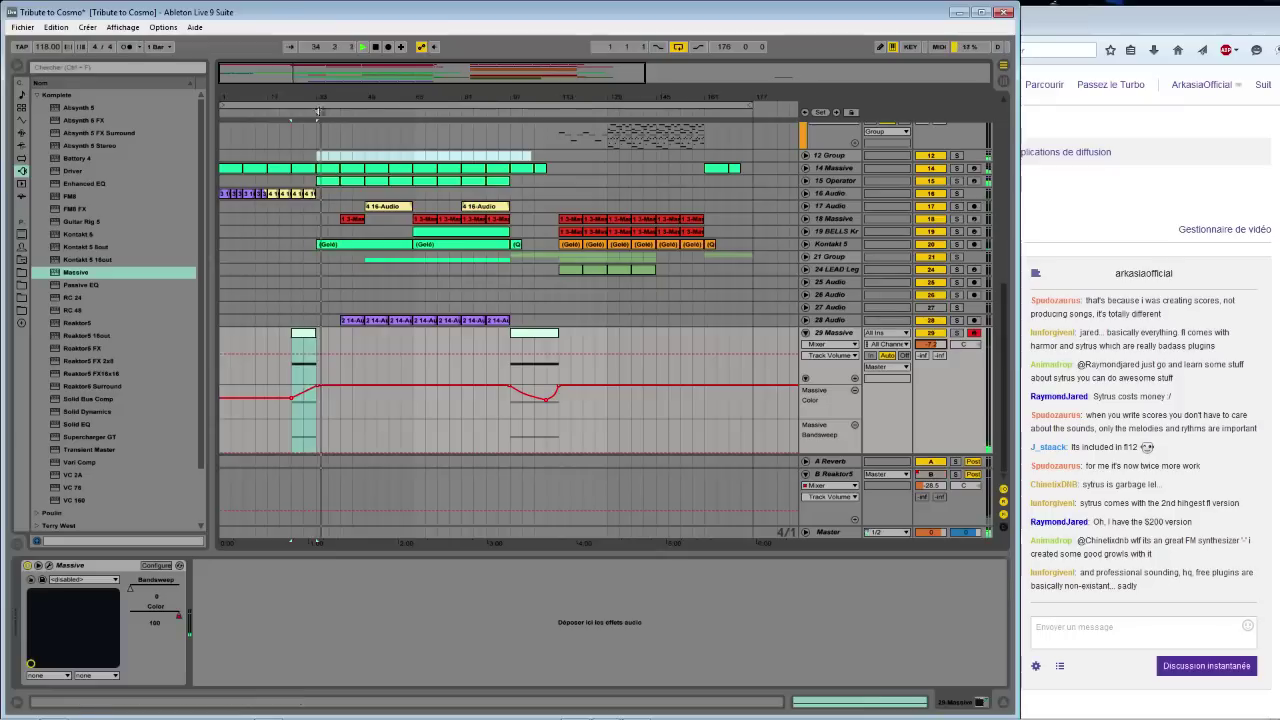
Make the Color automation drop from just before bar 33 to near minimum at bar 33, and replay the transition
drag(318, 98, 385, 225)
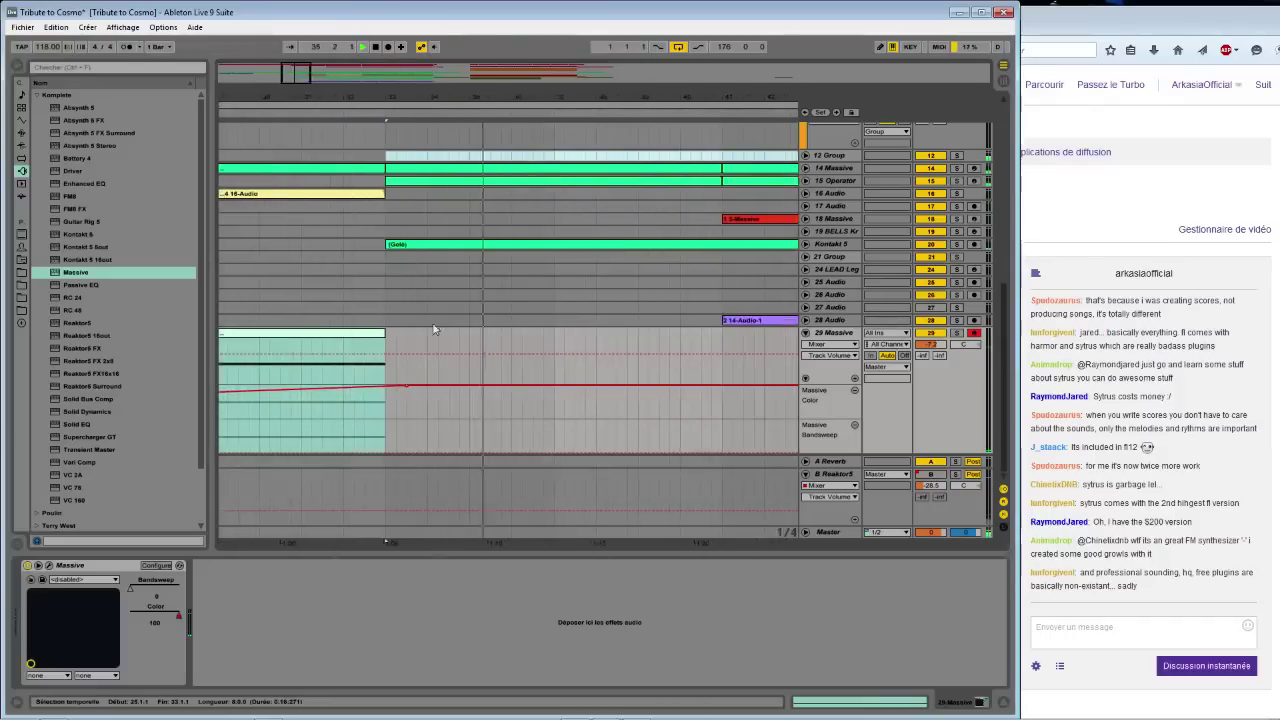
click(375, 387)
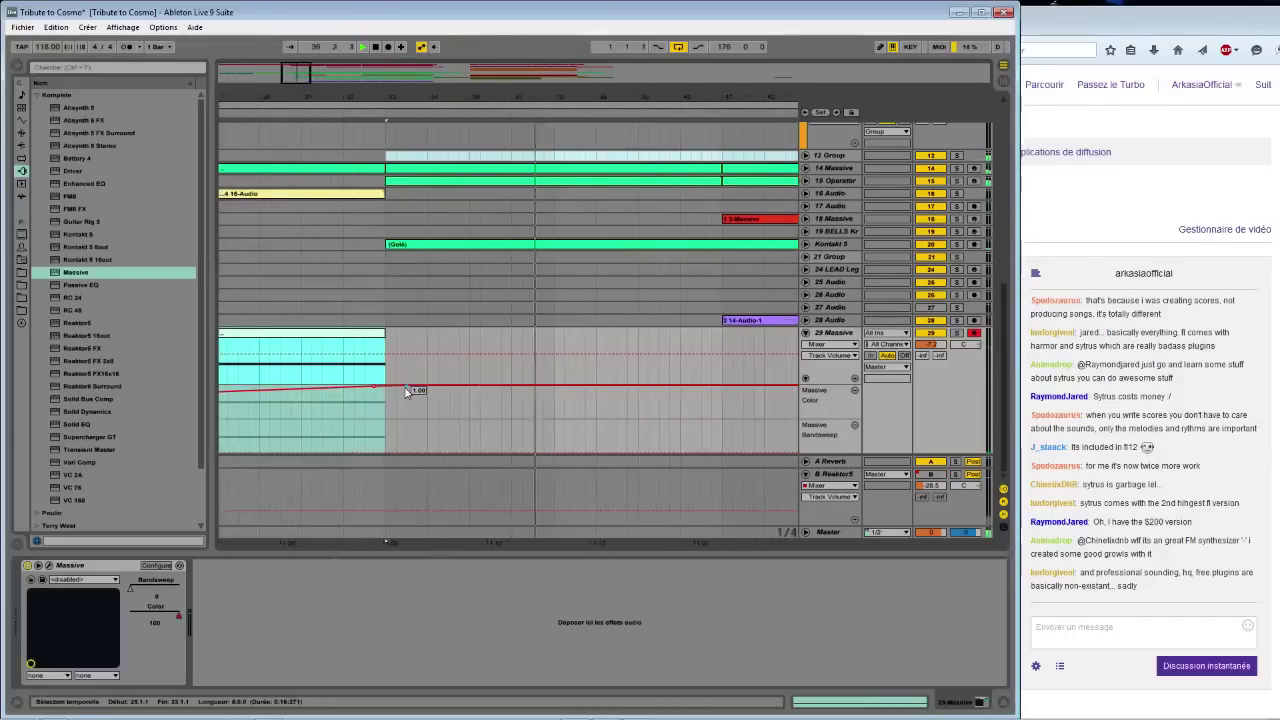
drag(406, 386, 381, 417)
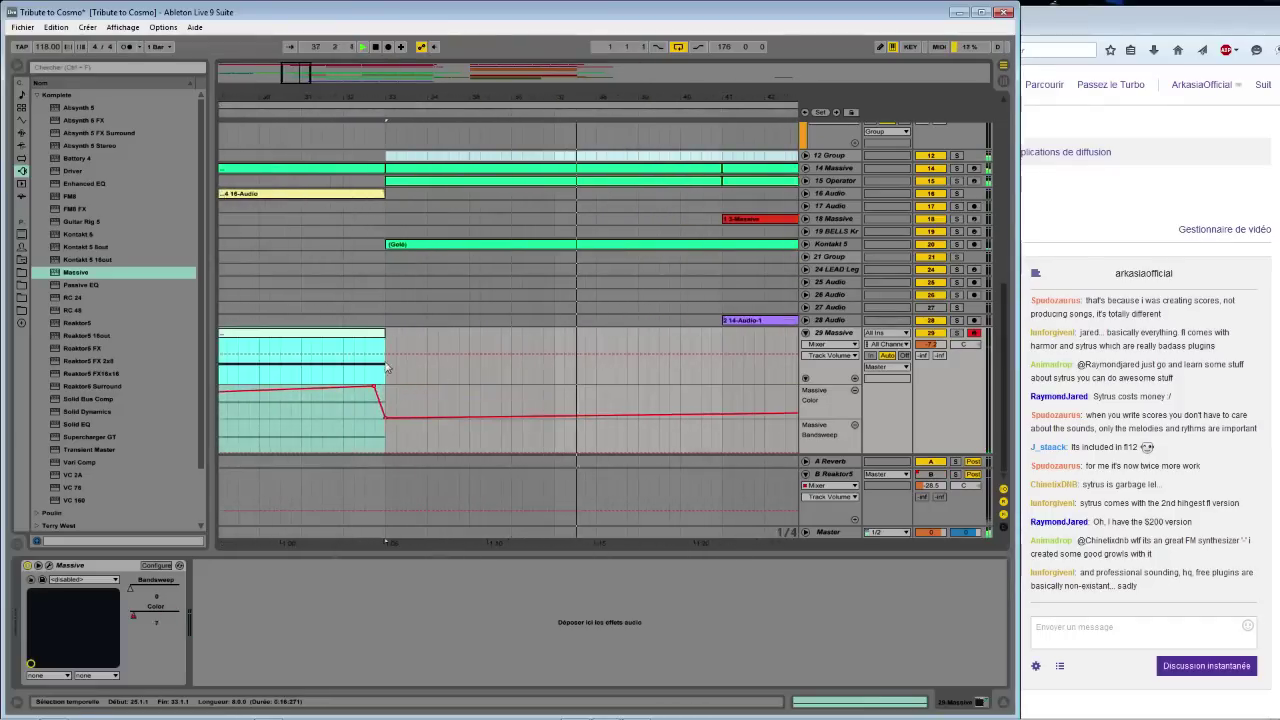
click(314, 99)
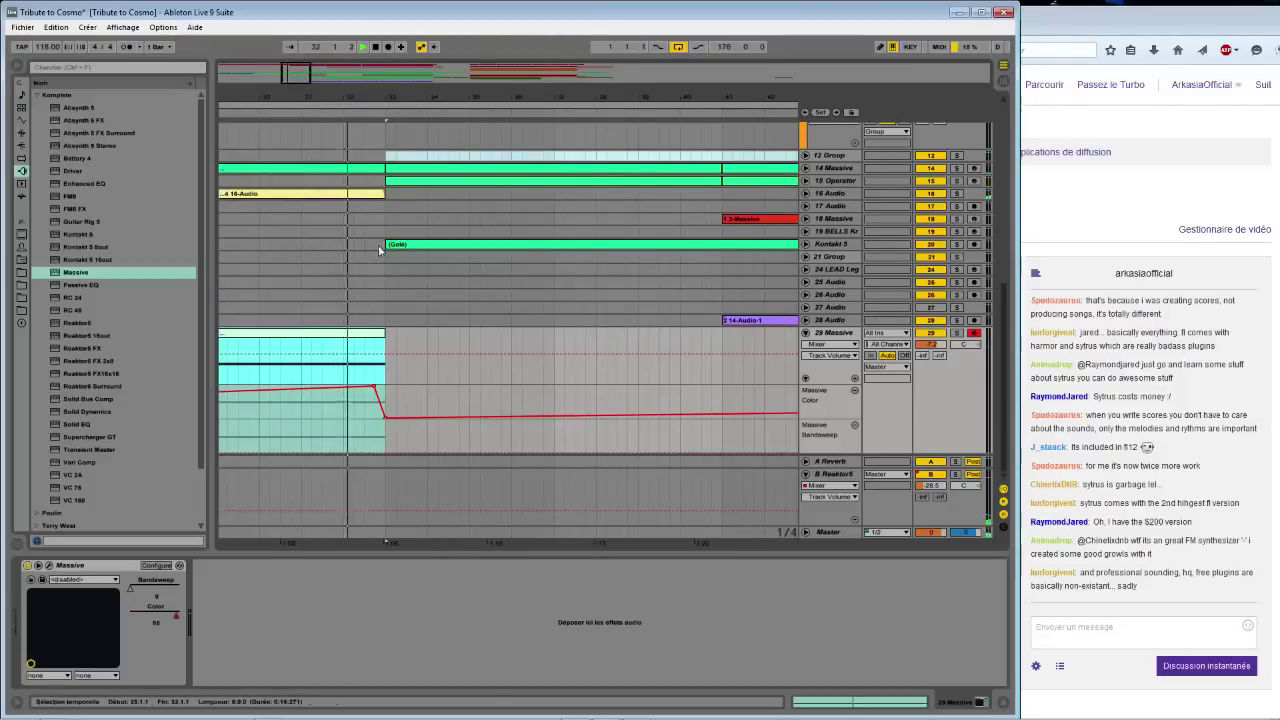
Stop playback and fold the 29 Massive track with its automation lanes
drag(390, 101, 460, 100)
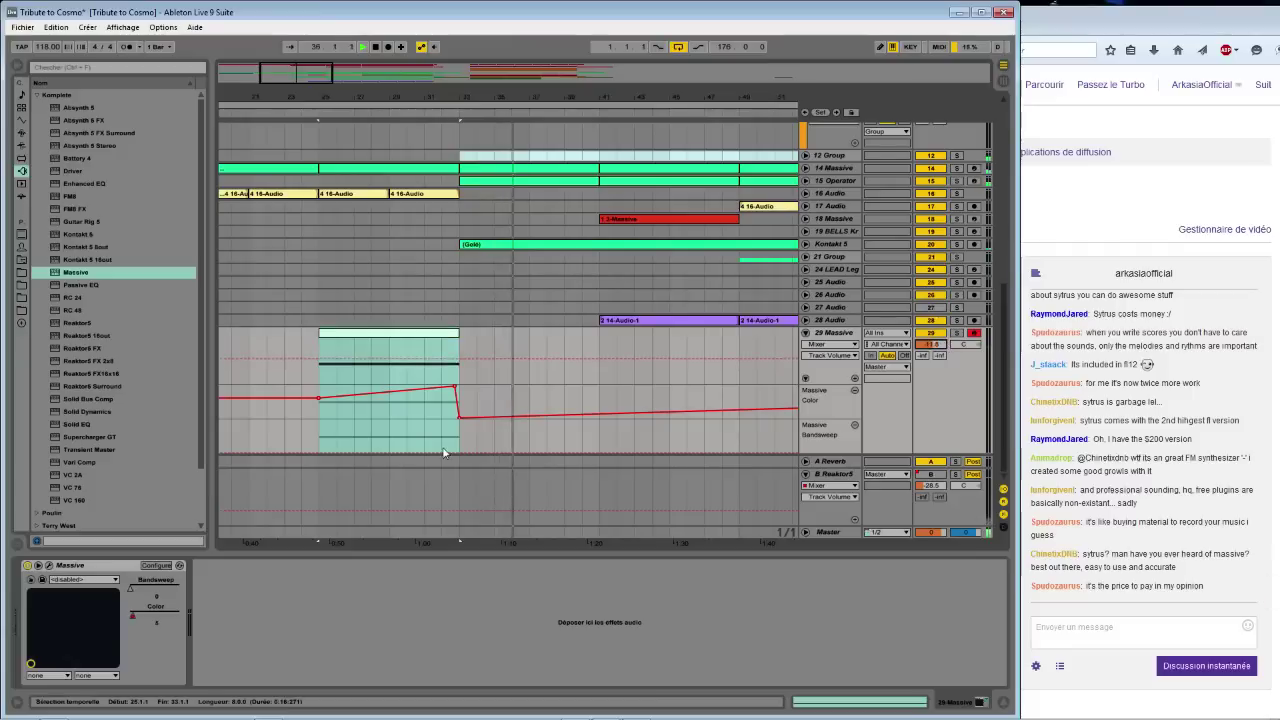
key(space)
drag(349, 98, 349, 93)
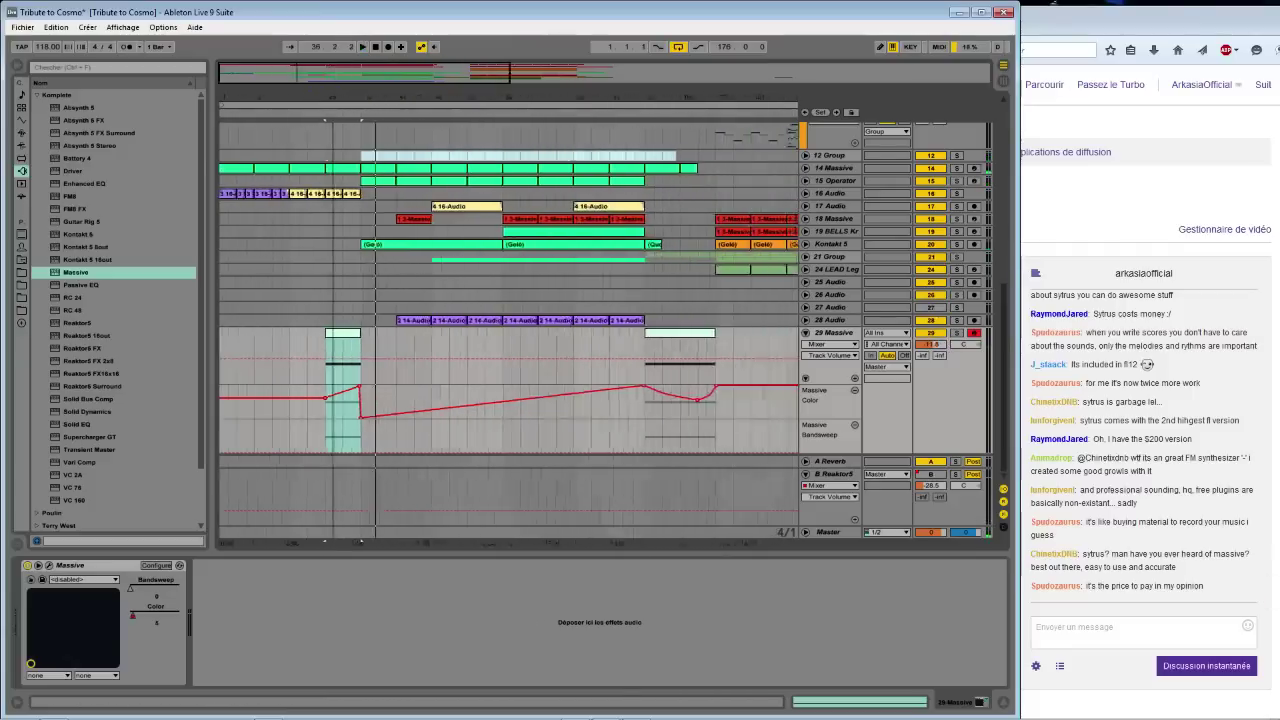
drag(333, 97, 333, 62)
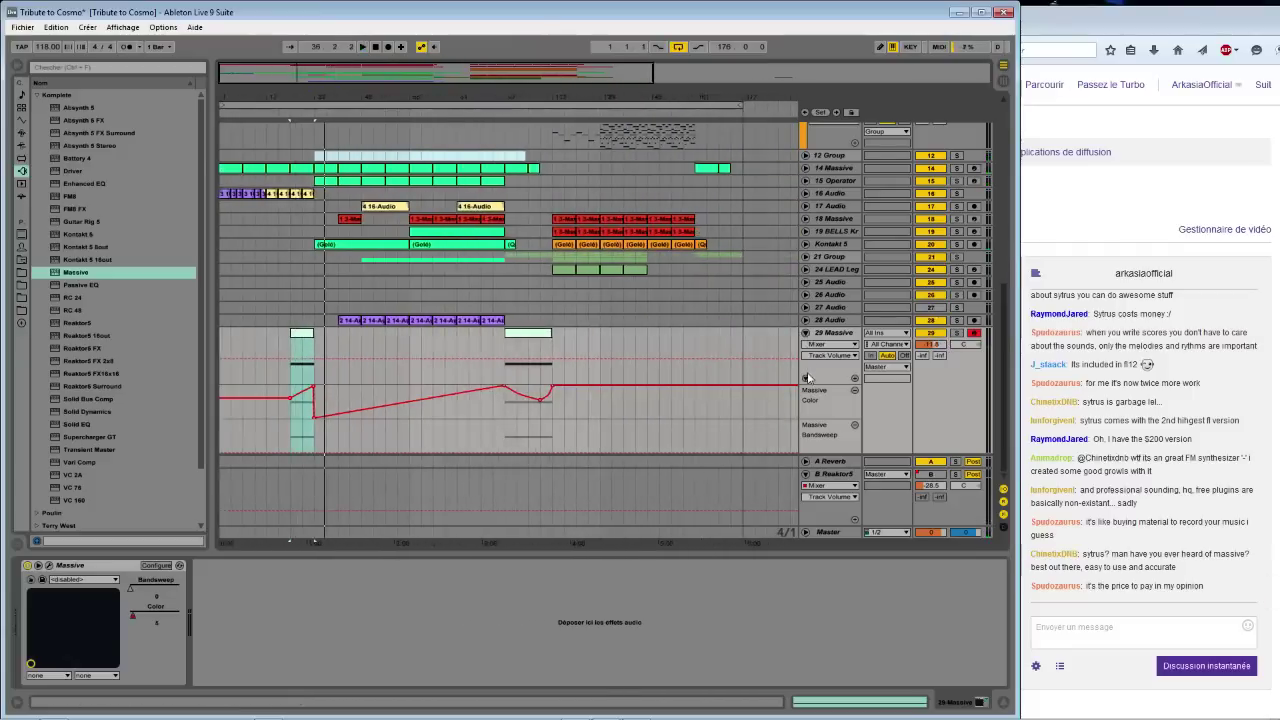
click(806, 379)
click(806, 333)
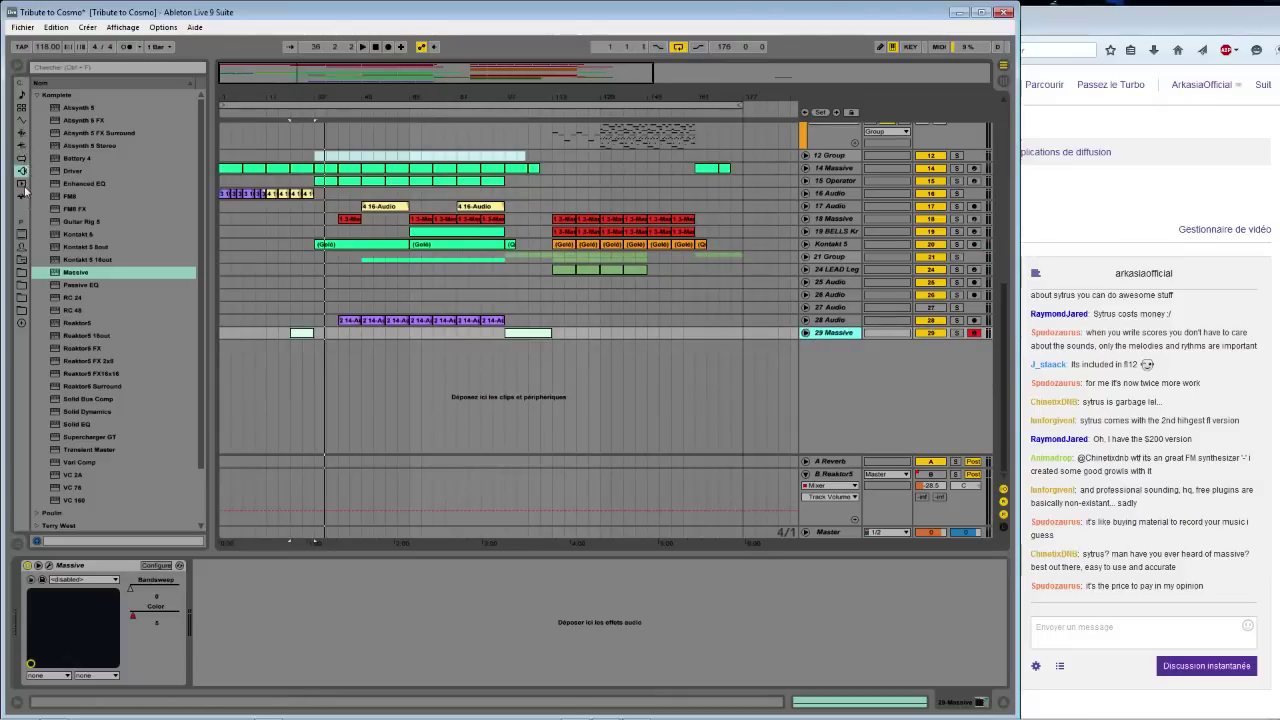
Add Kontakt 5 on a new track and open the Rise & Hit library's 04 - Hybrid Instruments folder
click(65, 234)
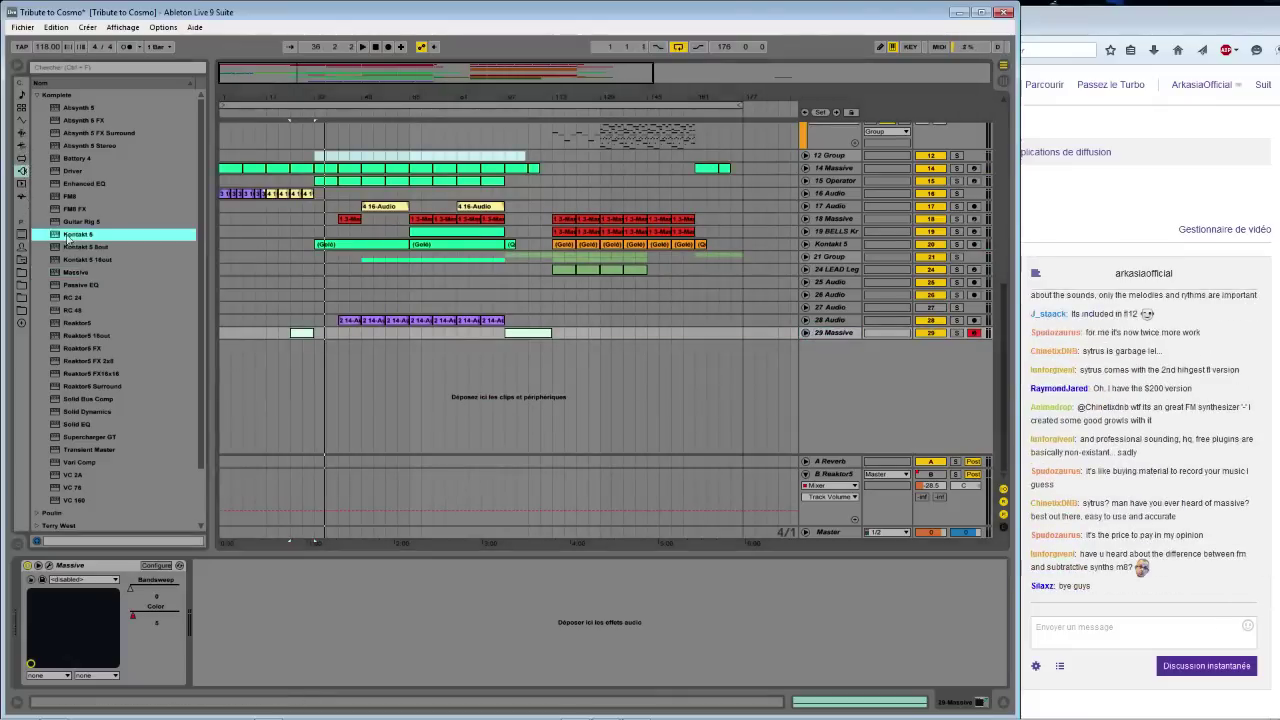
drag(66, 238, 421, 381)
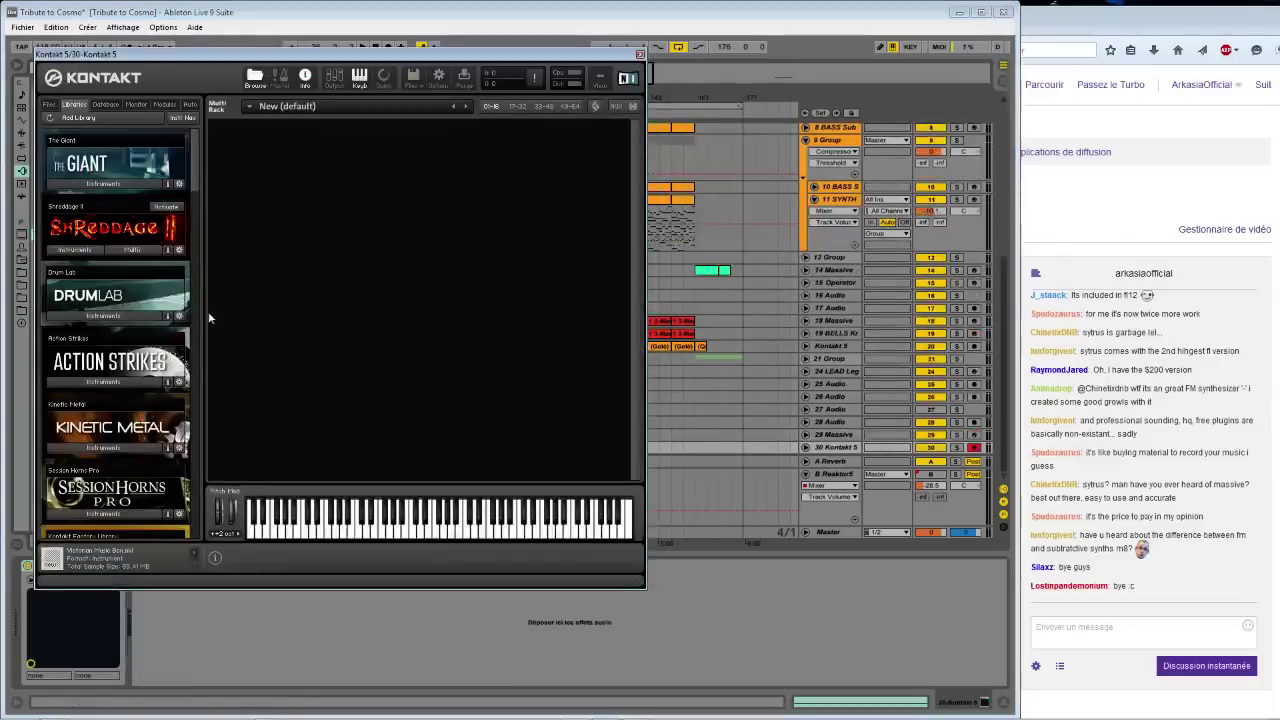
drag(191, 195, 199, 234)
click(130, 236)
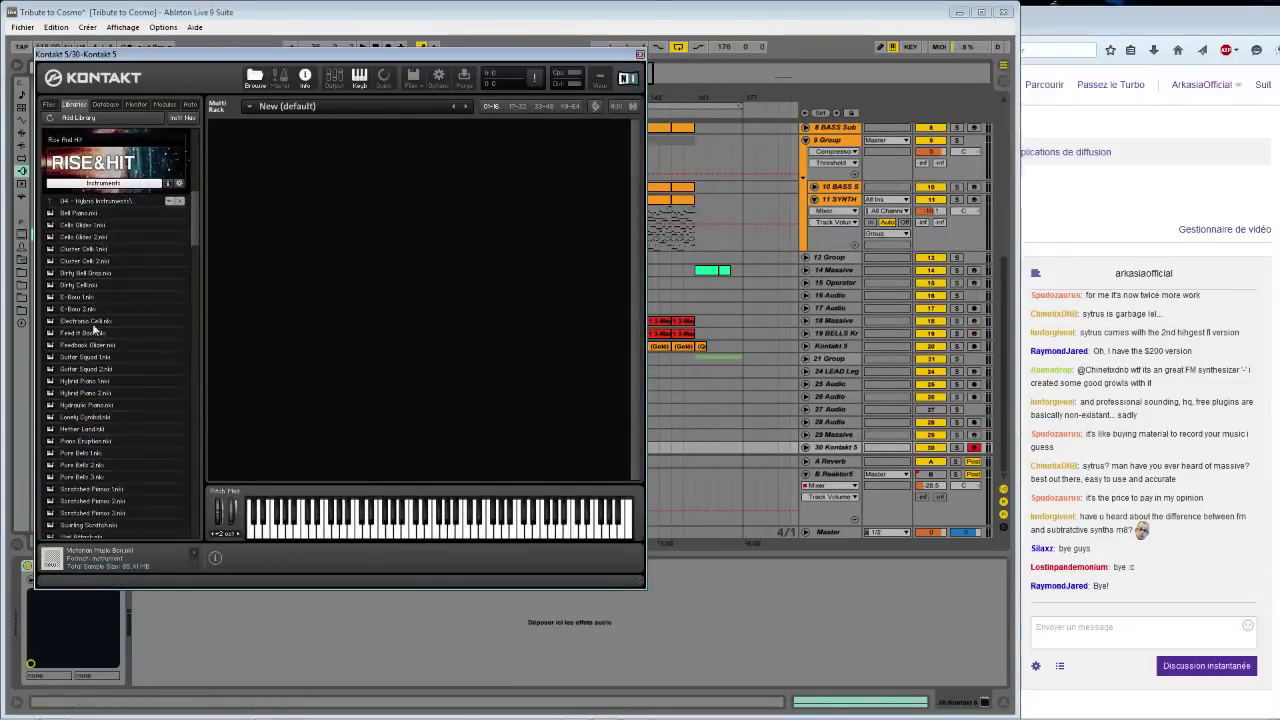
Load the Electronic Celli instrument, audition a note and return to the Rise & Hit category list
drag(81, 317, 288, 265)
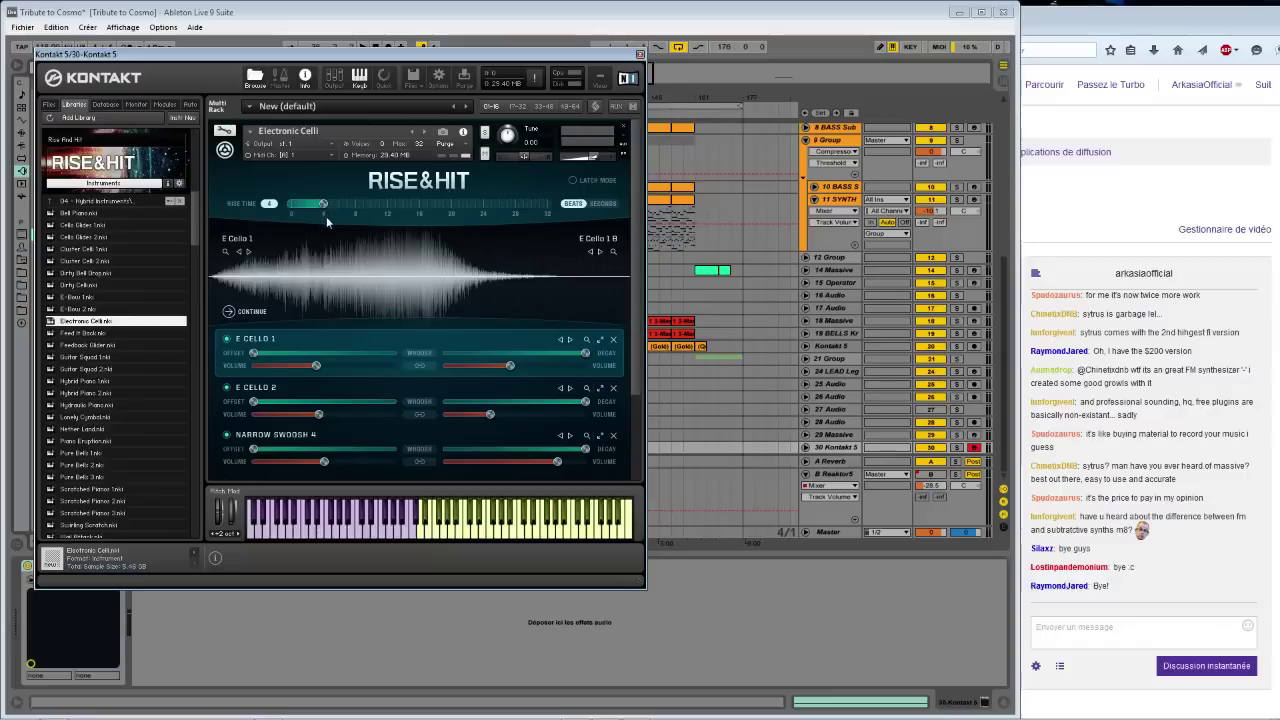
click(382, 538)
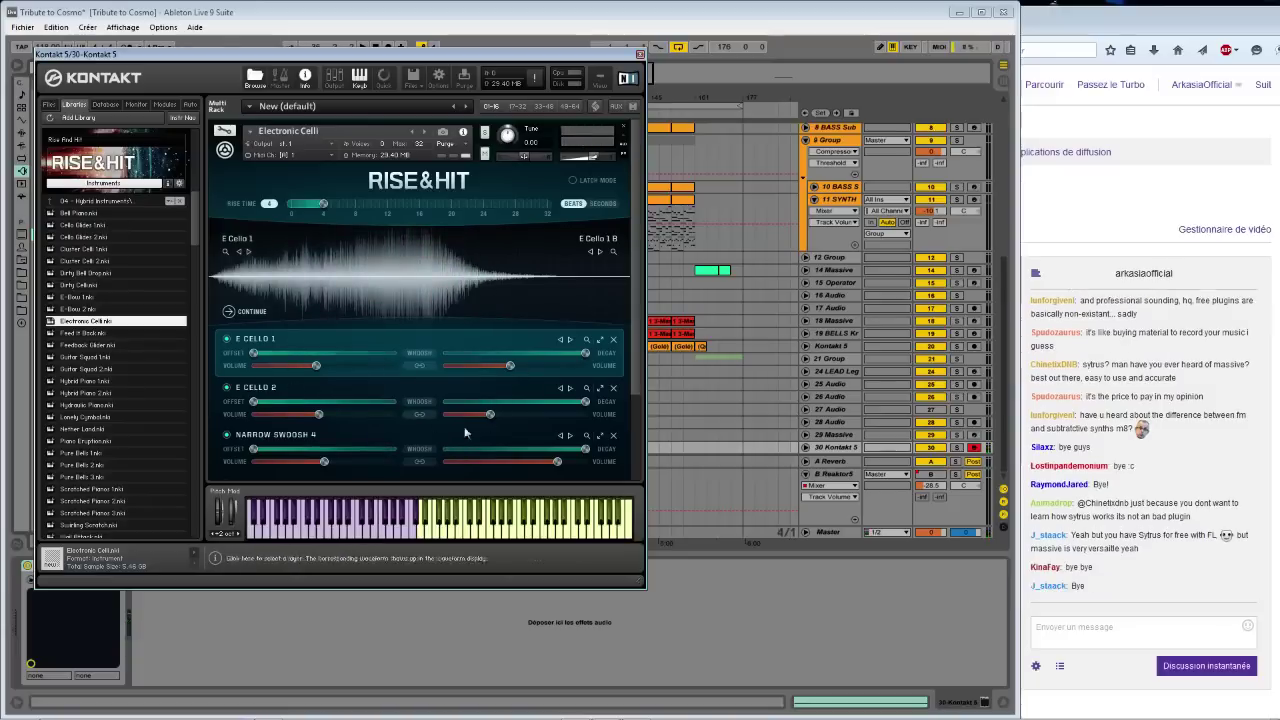
scroll(110, 400, down, 1)
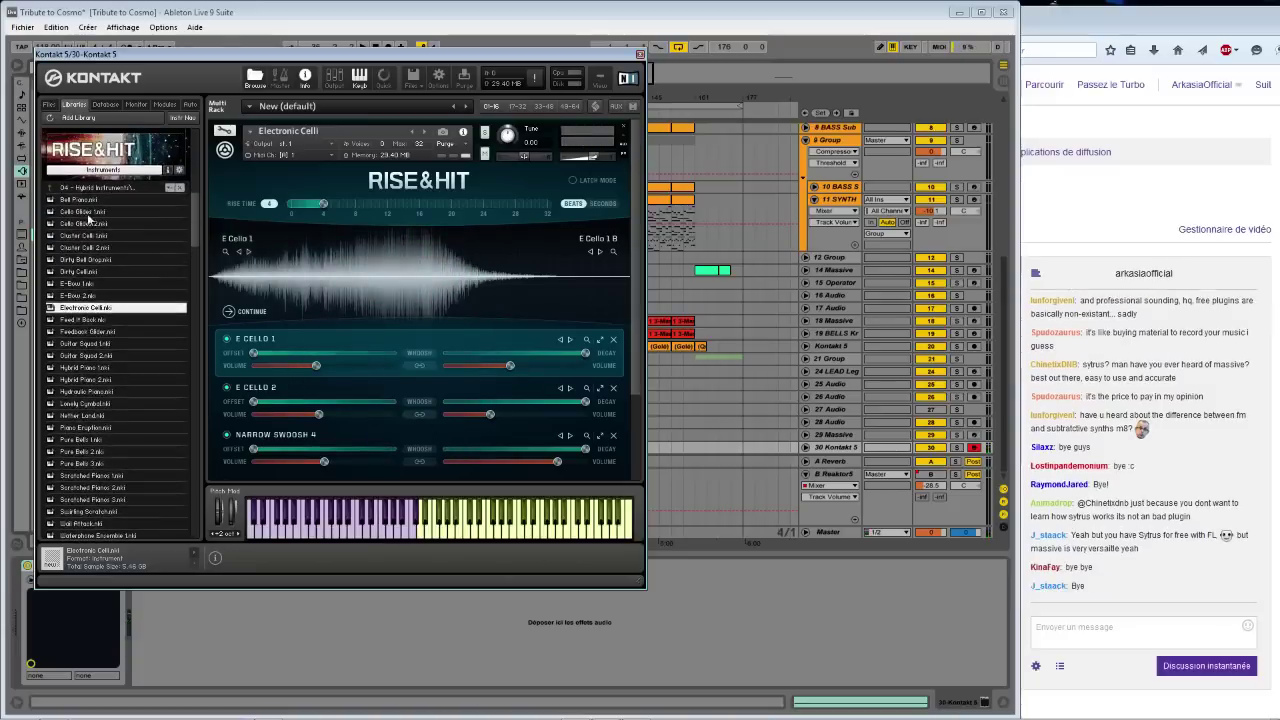
click(87, 190)
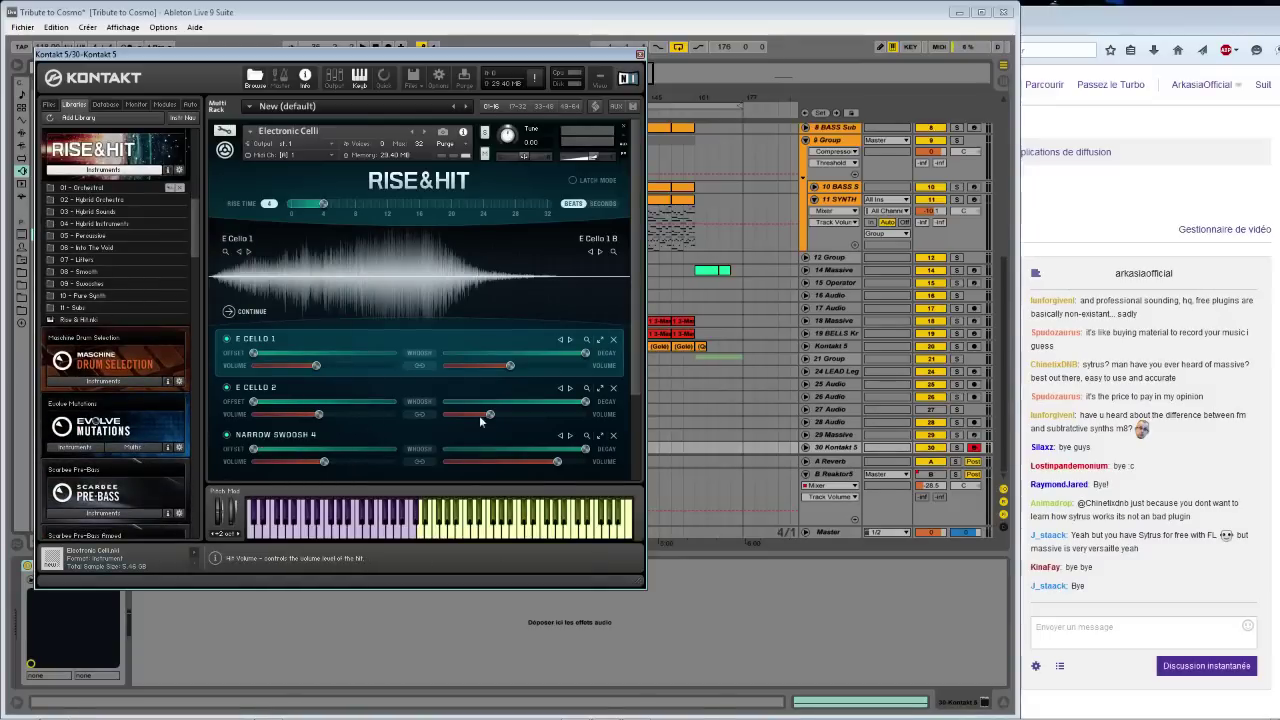
scroll(485, 412, down, 1)
scroll(406, 363, down, 2)
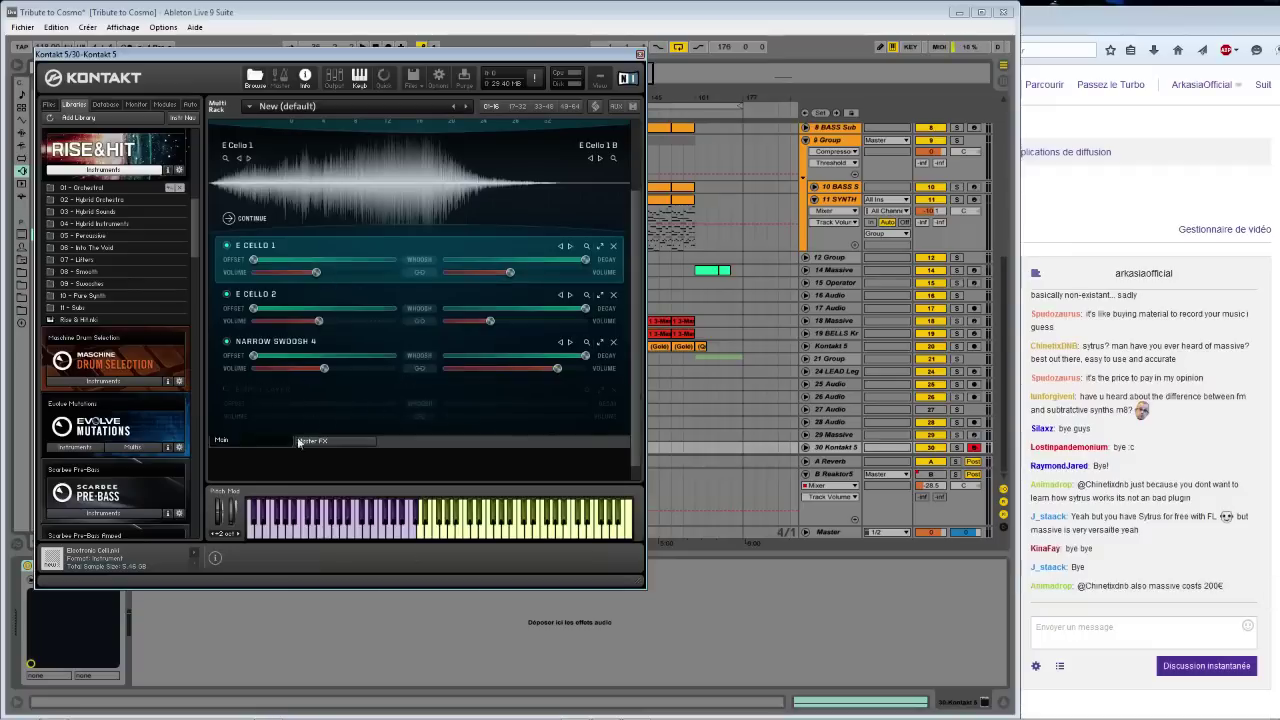
scroll(173, 397, up, 2)
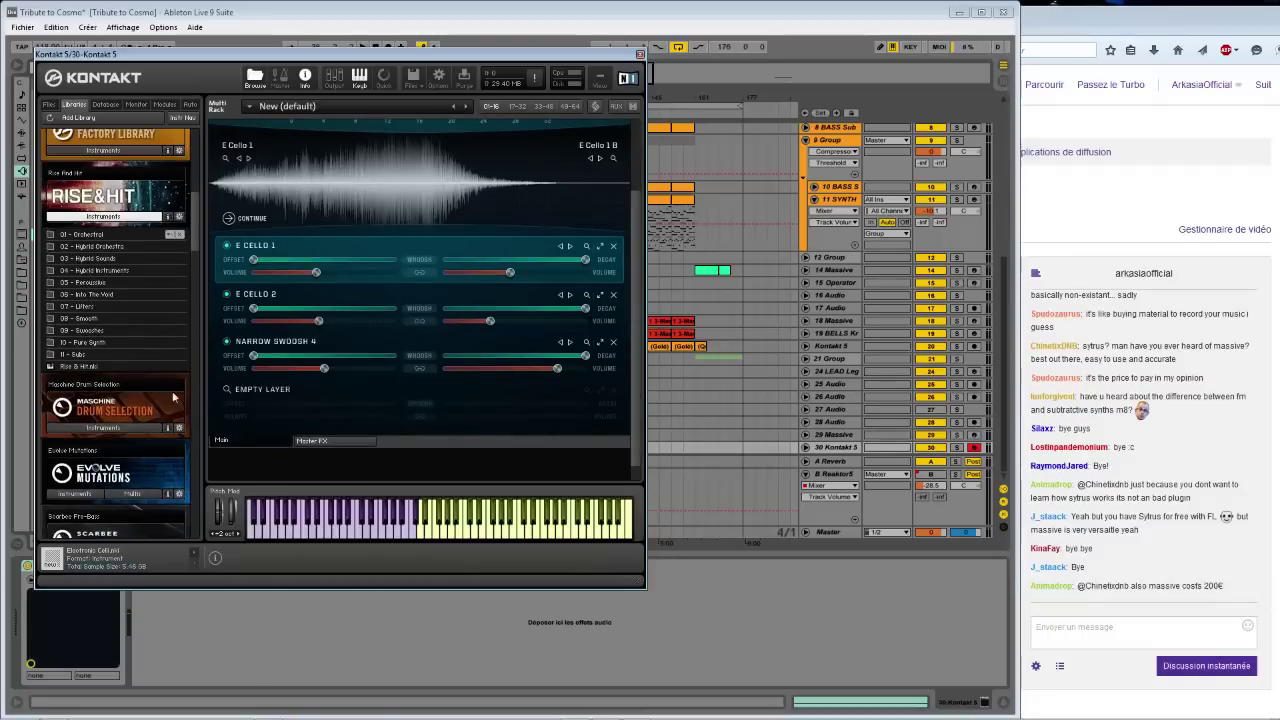
Replace Electronic Celli with Partial Doppler from the 06 - Into The Void folder and audition a note
click(51, 293)
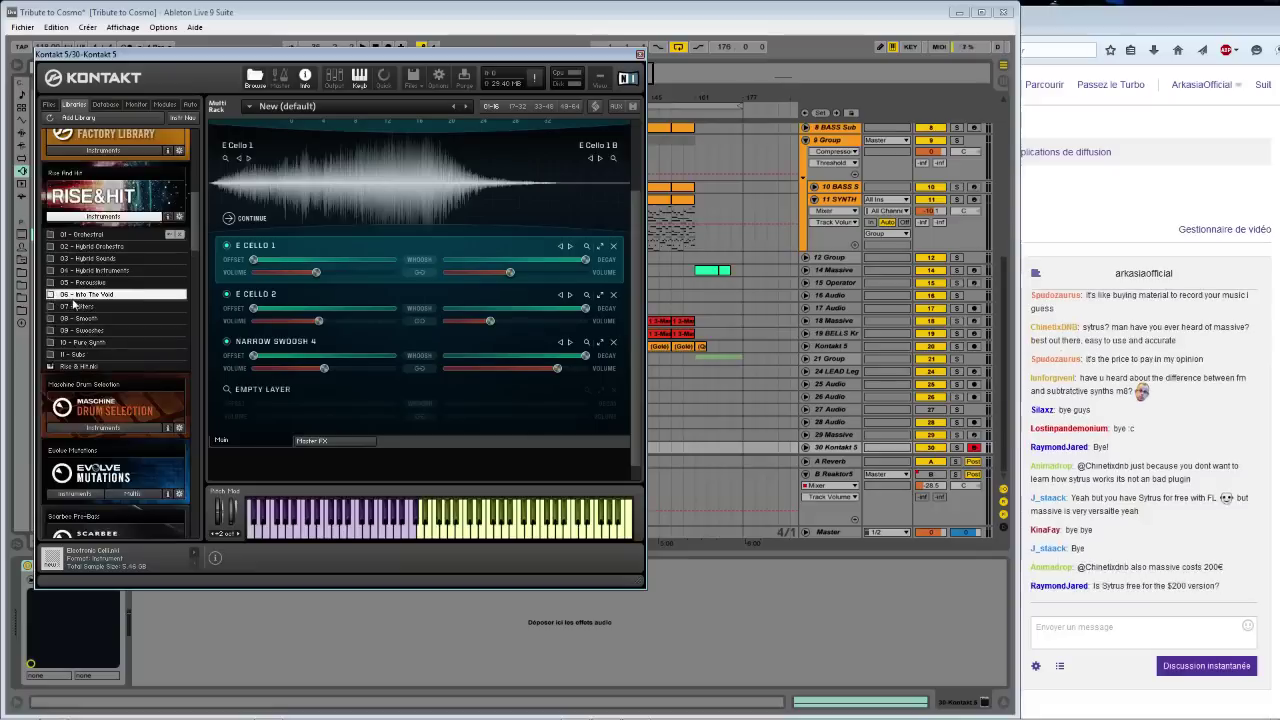
double_click(77, 295)
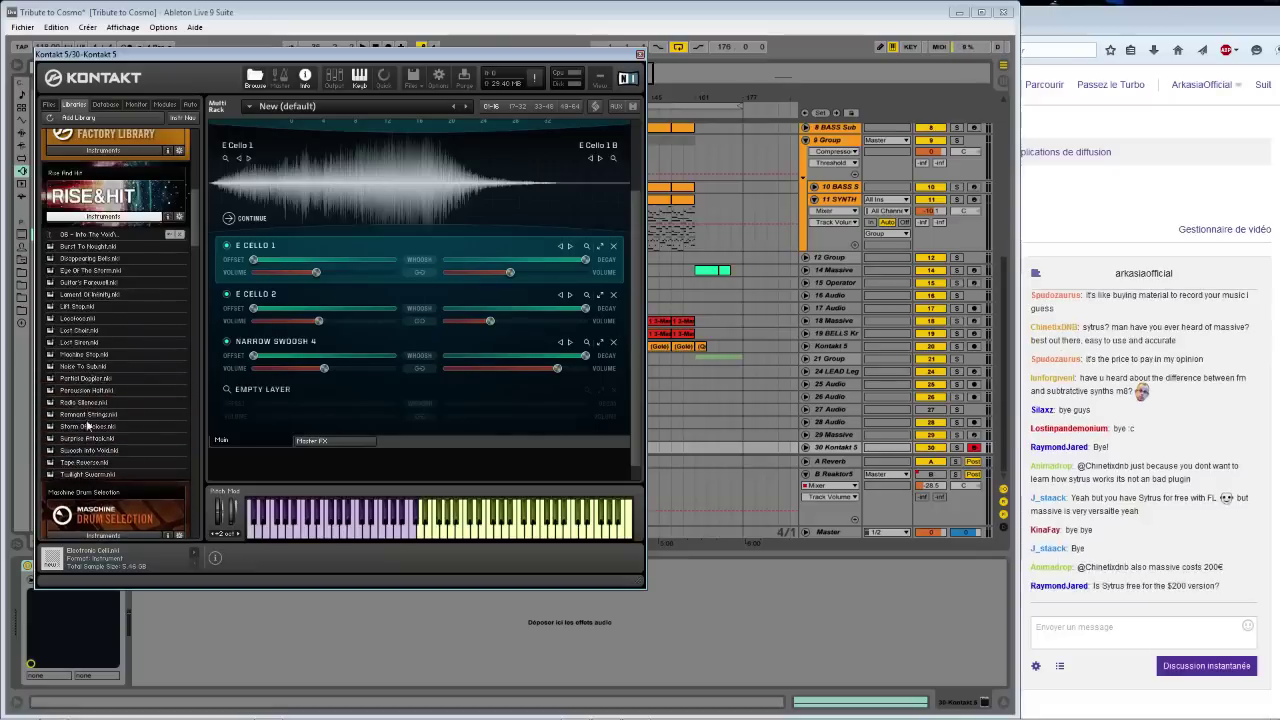
click(83, 378)
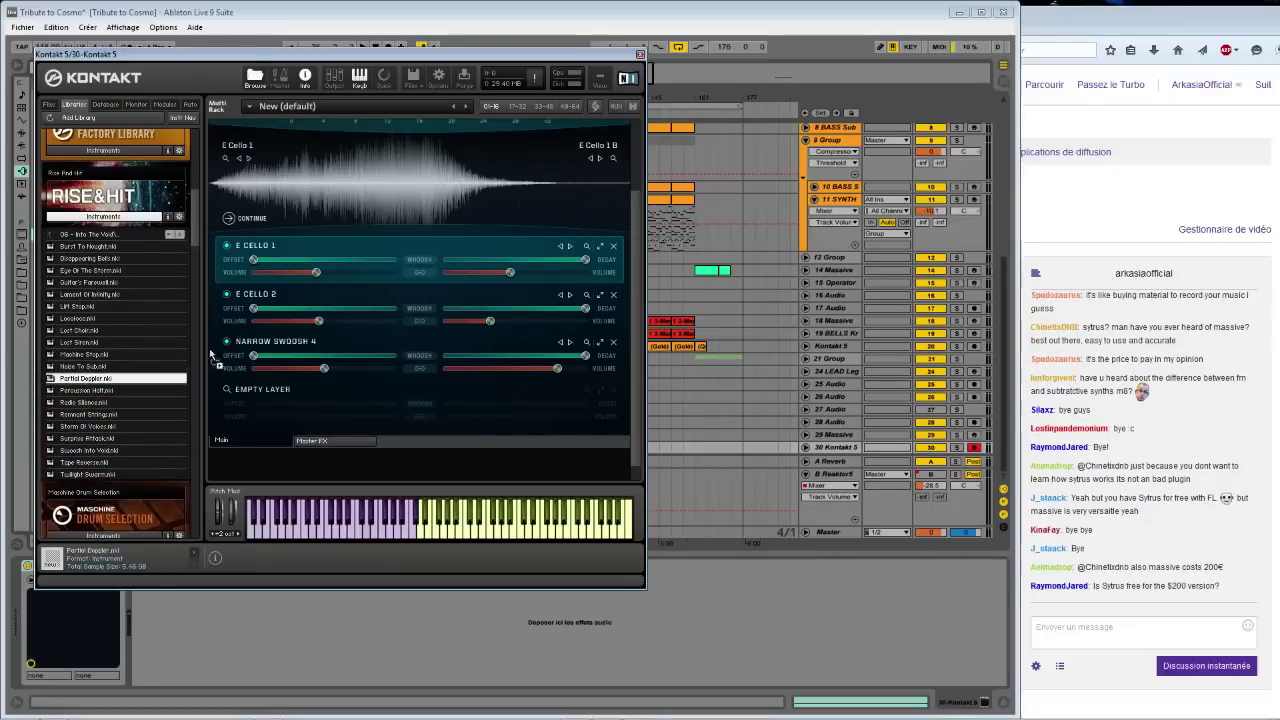
drag(384, 251, 384, 251)
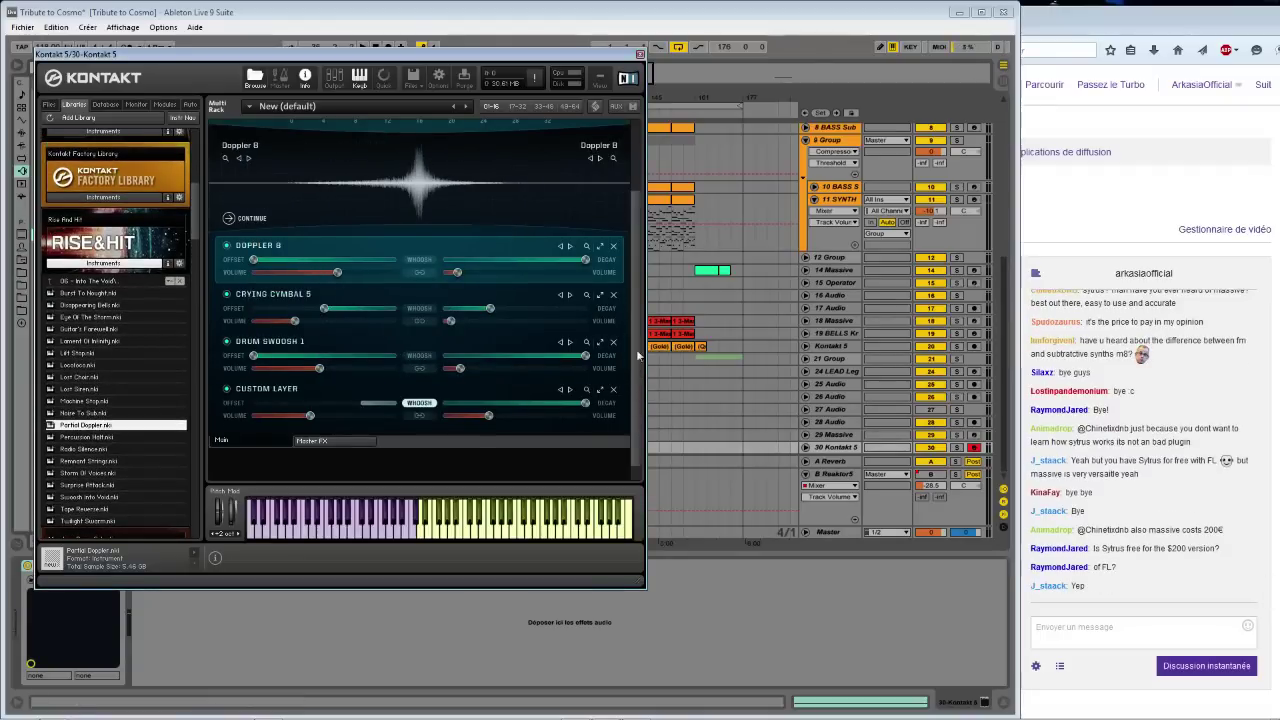
scroll(637, 355, up, 3)
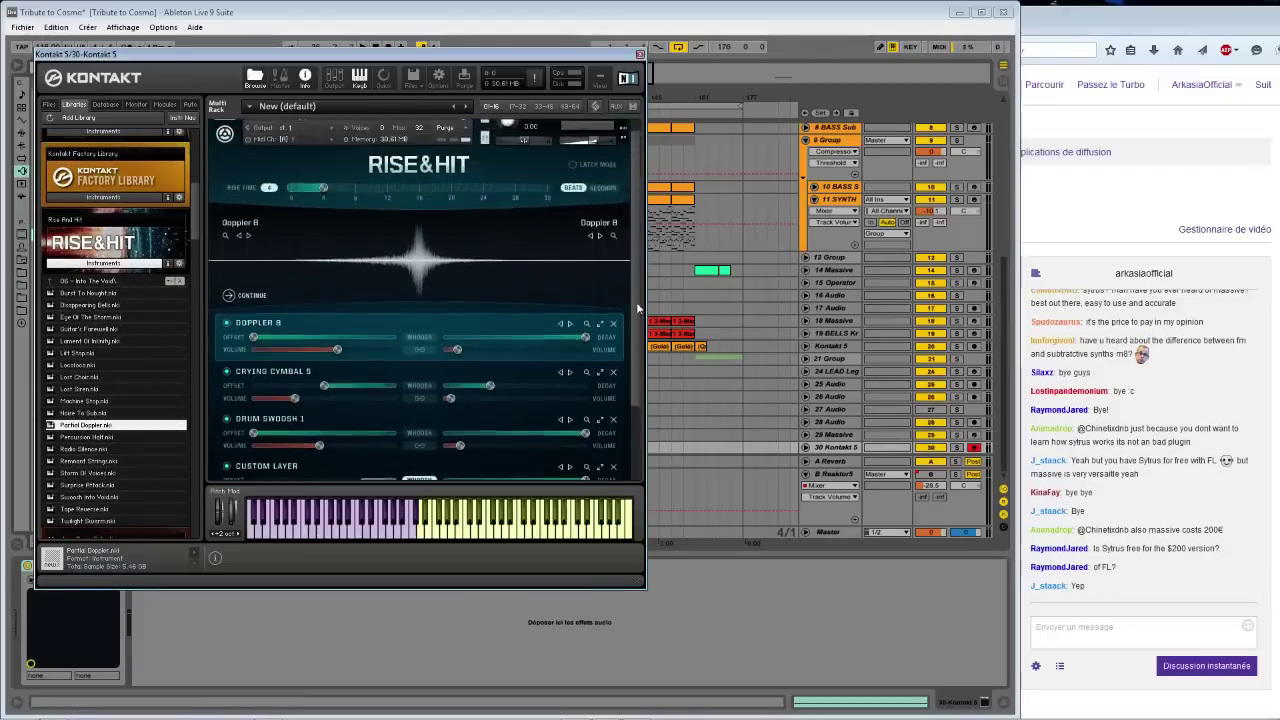
click(345, 540)
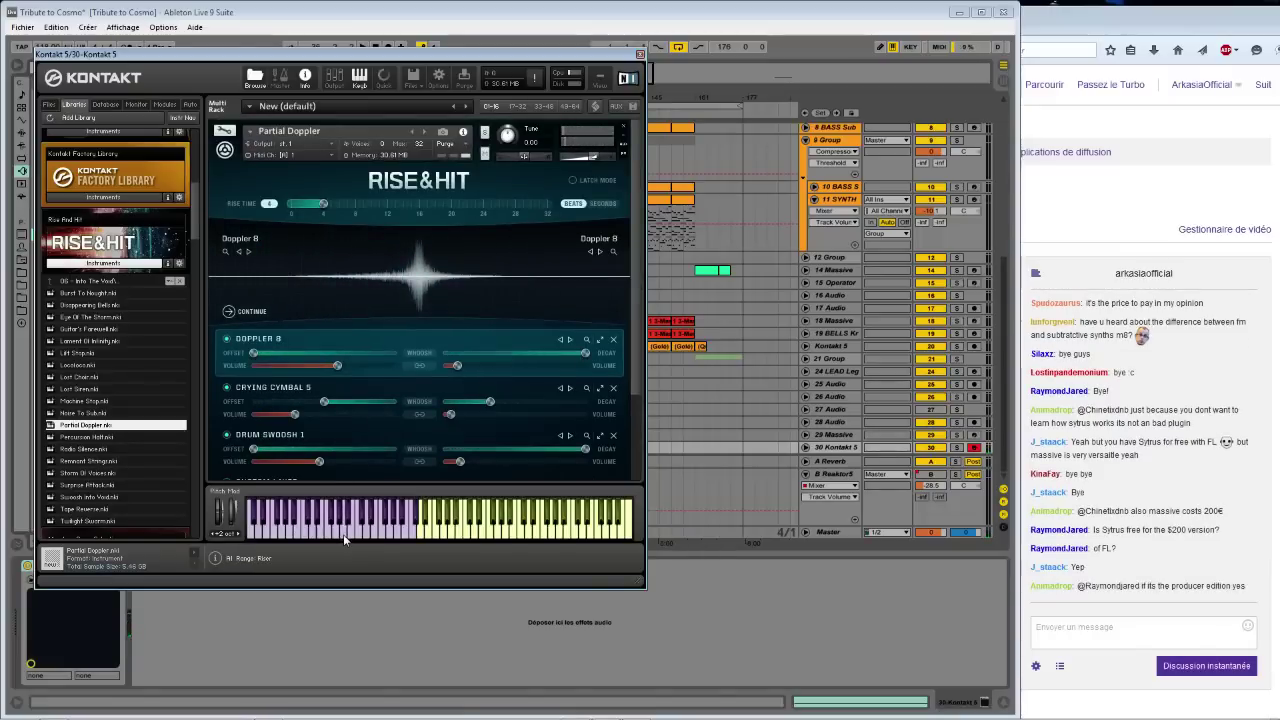
Set Partial Doppler's rise time to 16 beats
drag(323, 204, 556, 205)
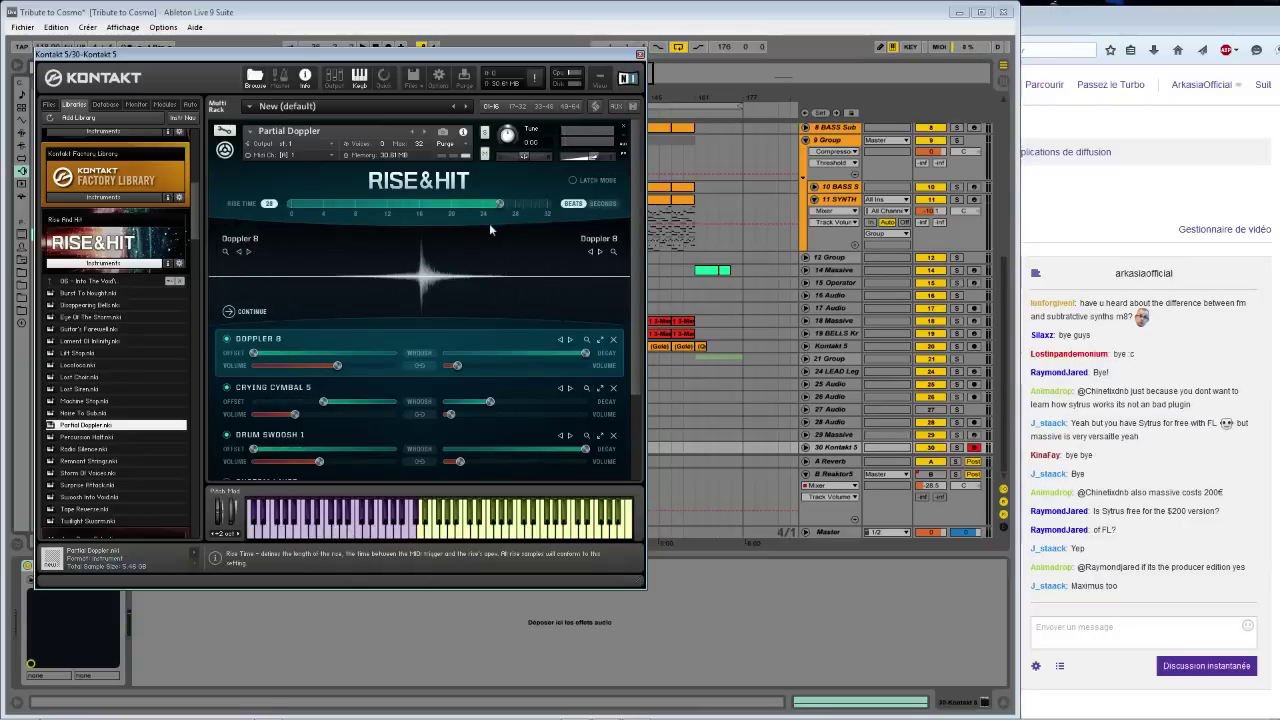
drag(489, 225, 426, 225)
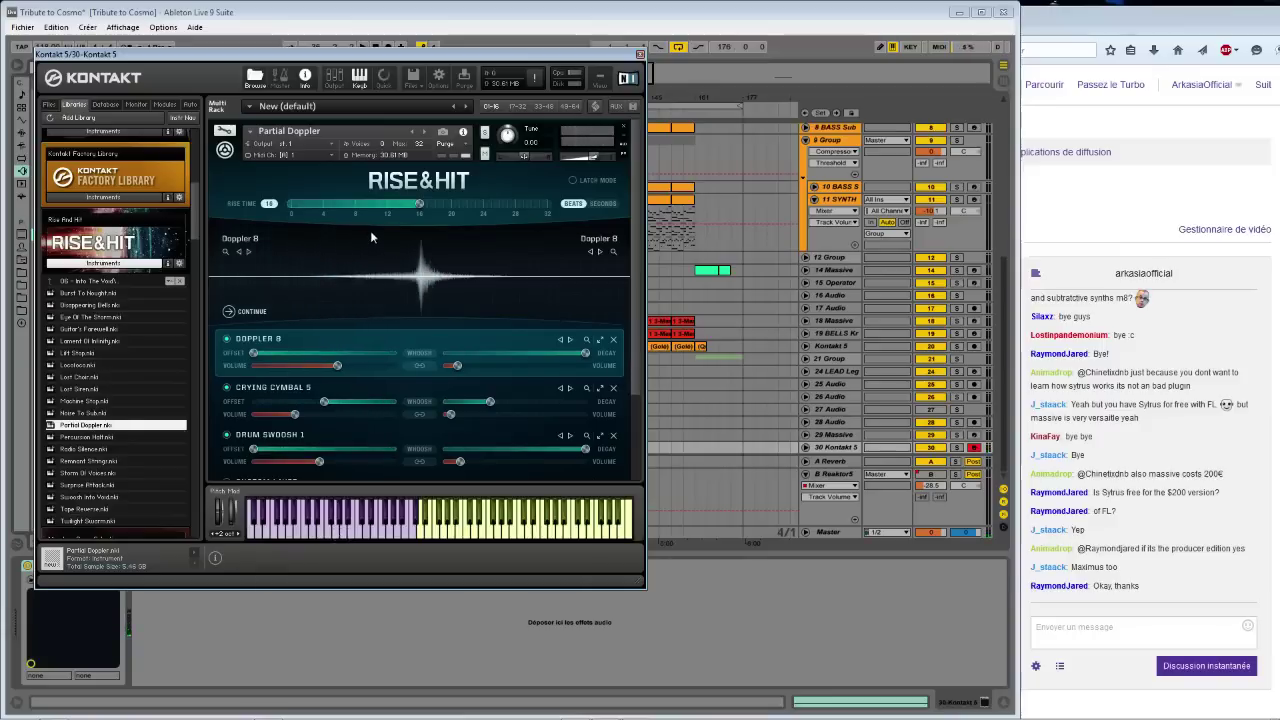
Insert a new audio track directly below the Kontakt 5 riser track
drag(621, 55, 890, 527)
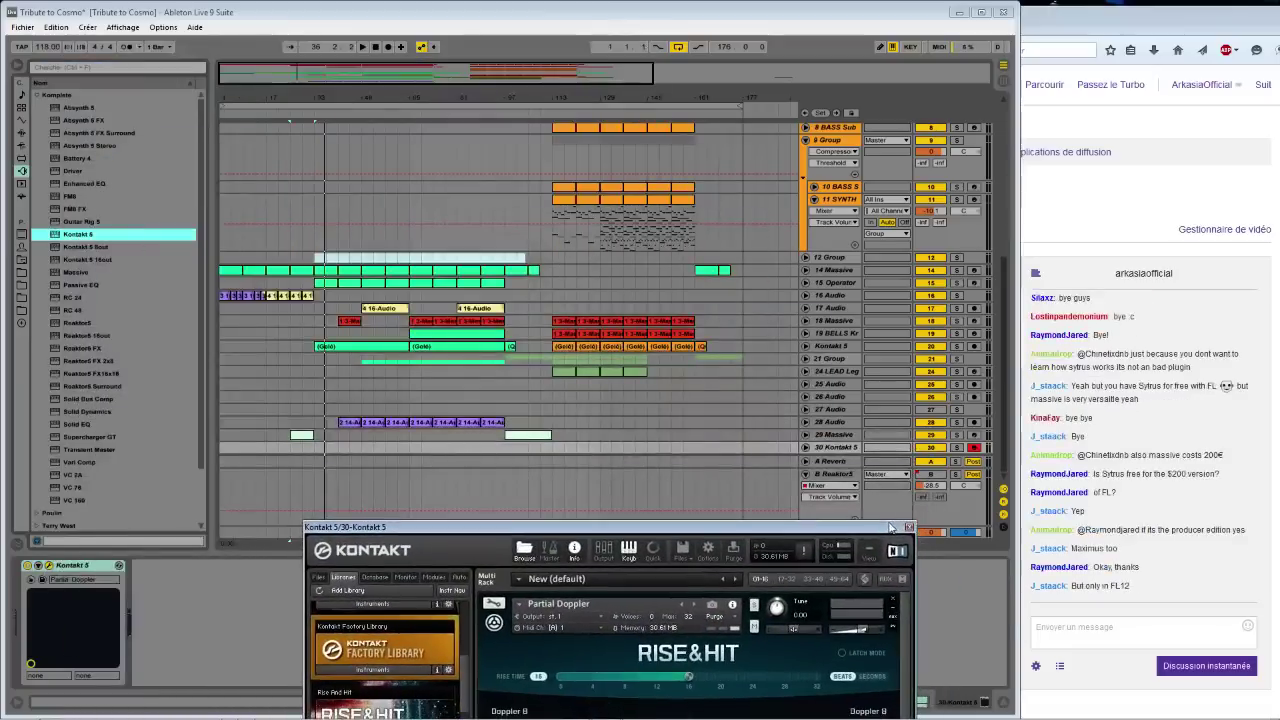
click(836, 447)
key(ctrl+t)
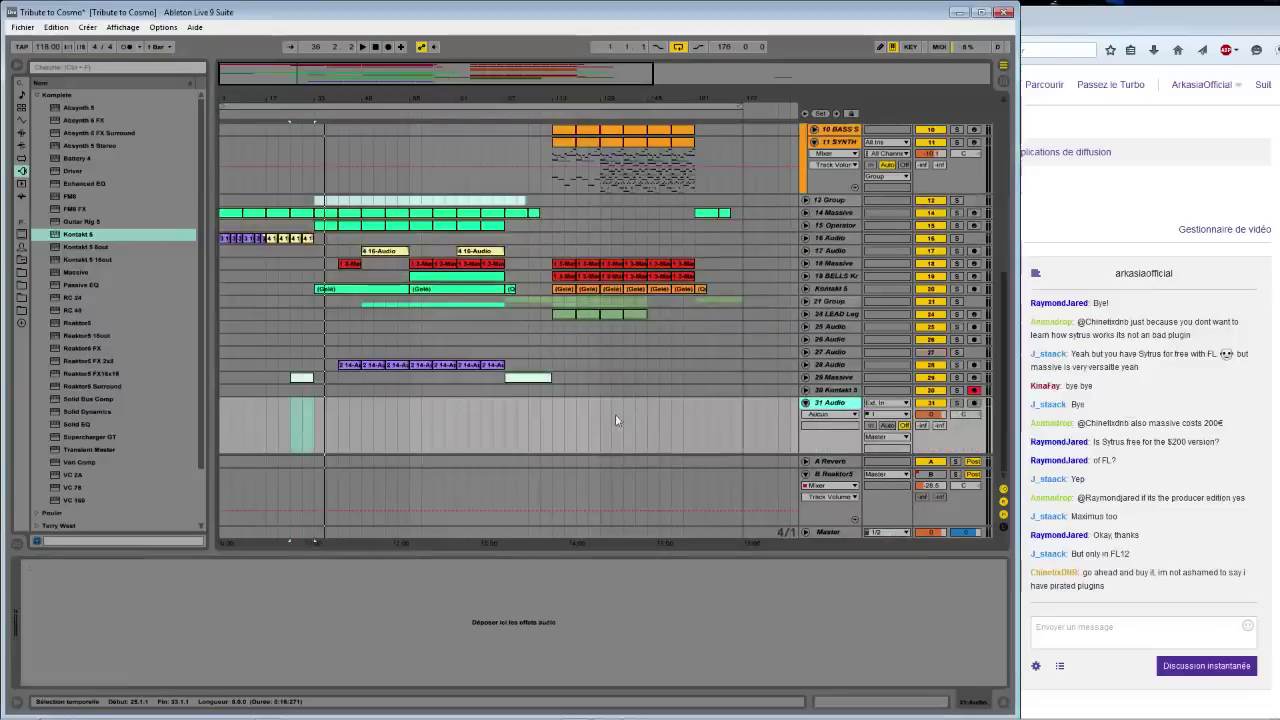
Create an empty MIDI clip from bar 25 to bar 33 on the Kontakt 5 riser track and open it for editing
click(298, 390)
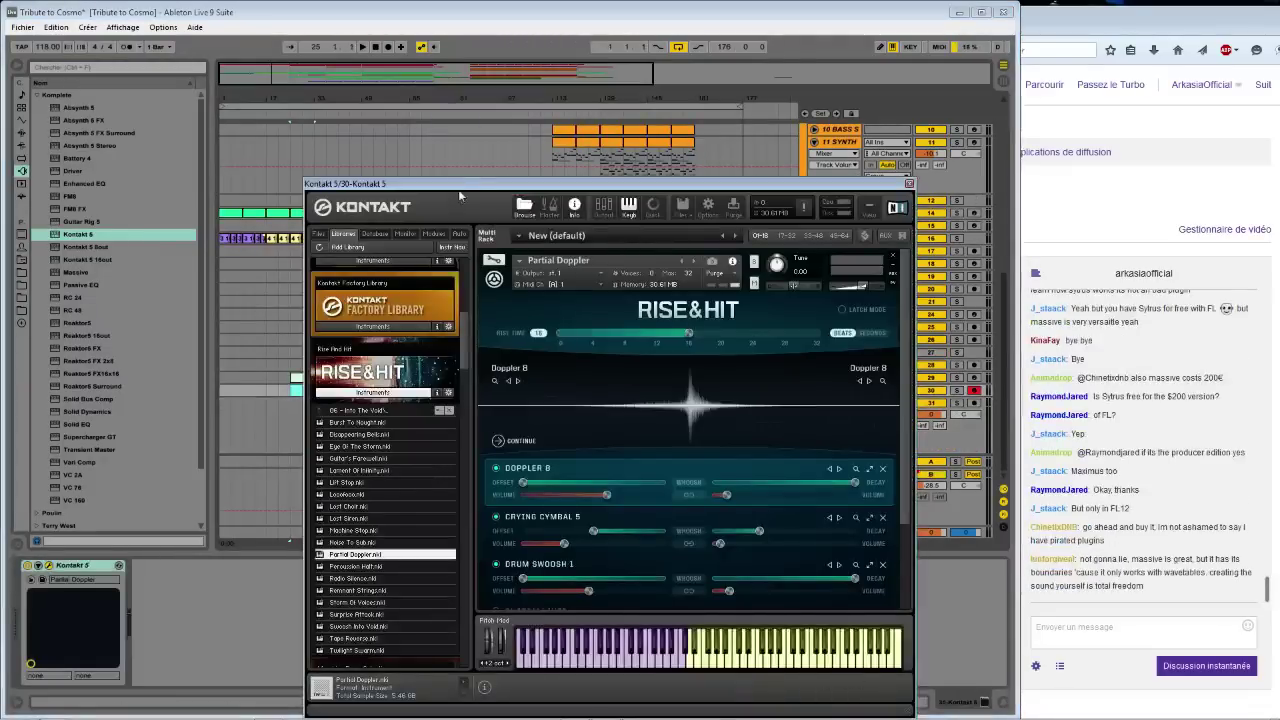
drag(458, 185, 623, 96)
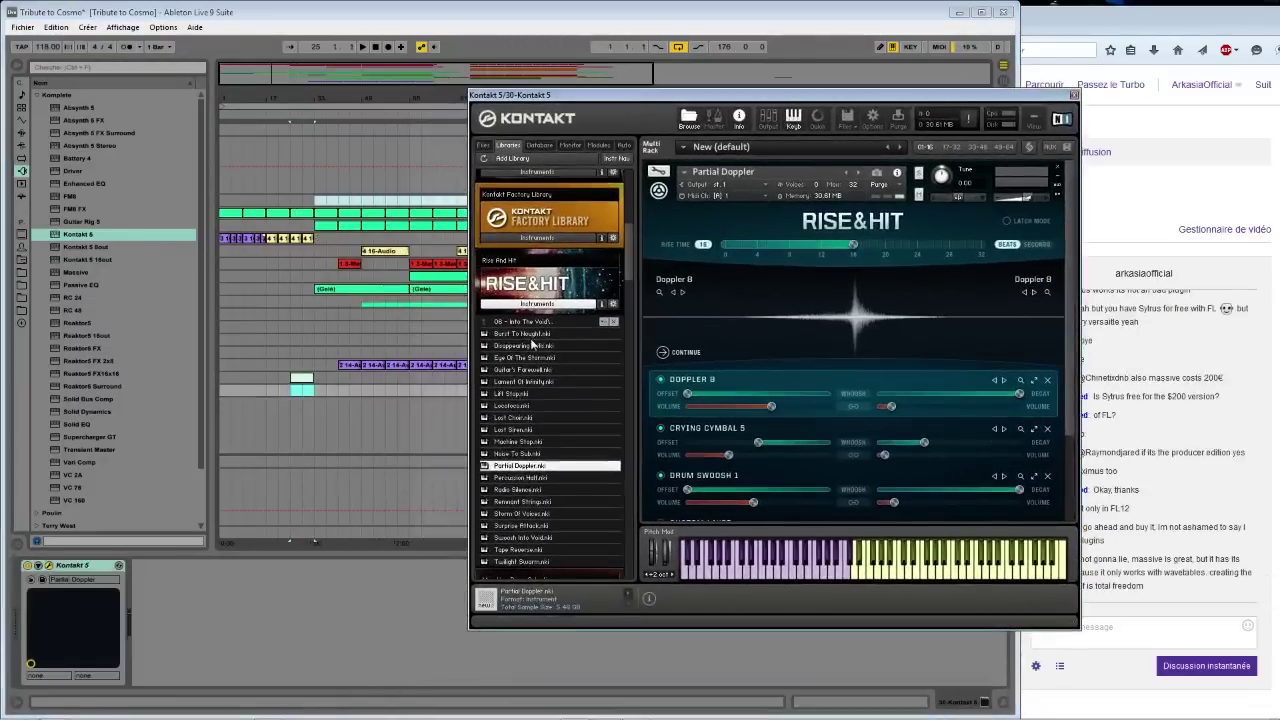
key(ctrl+shift+m)
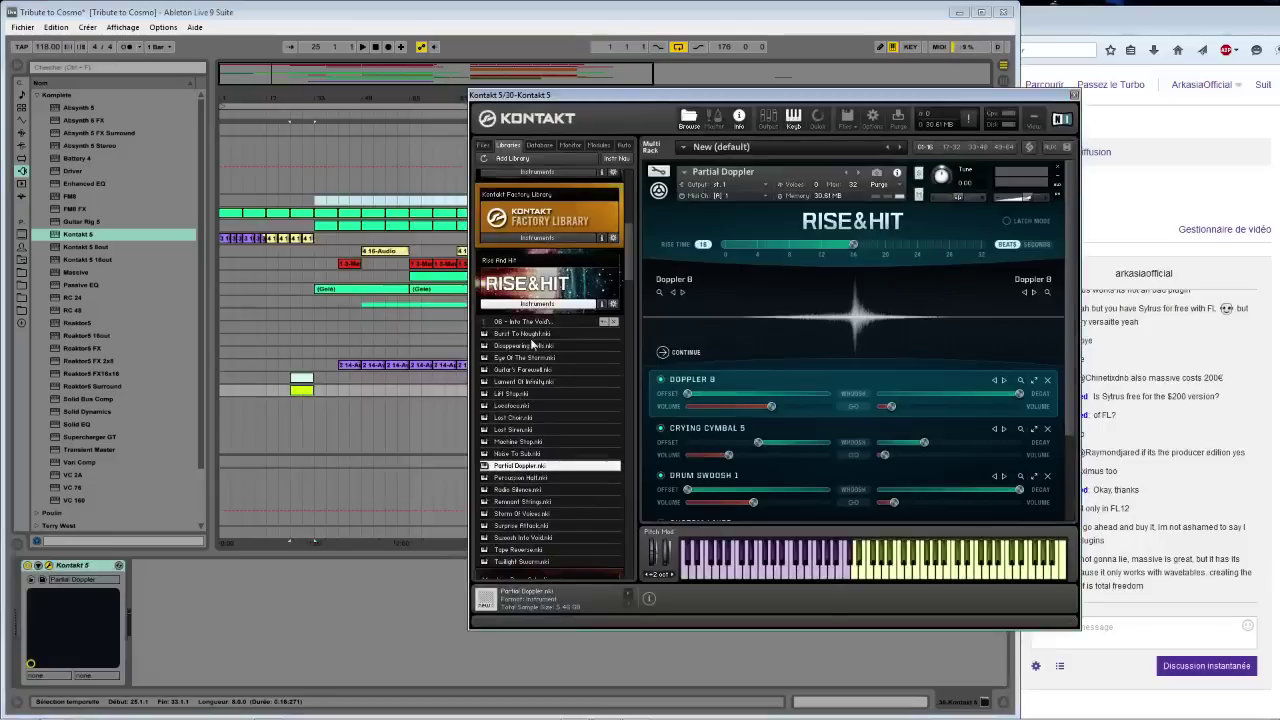
double_click(302, 390)
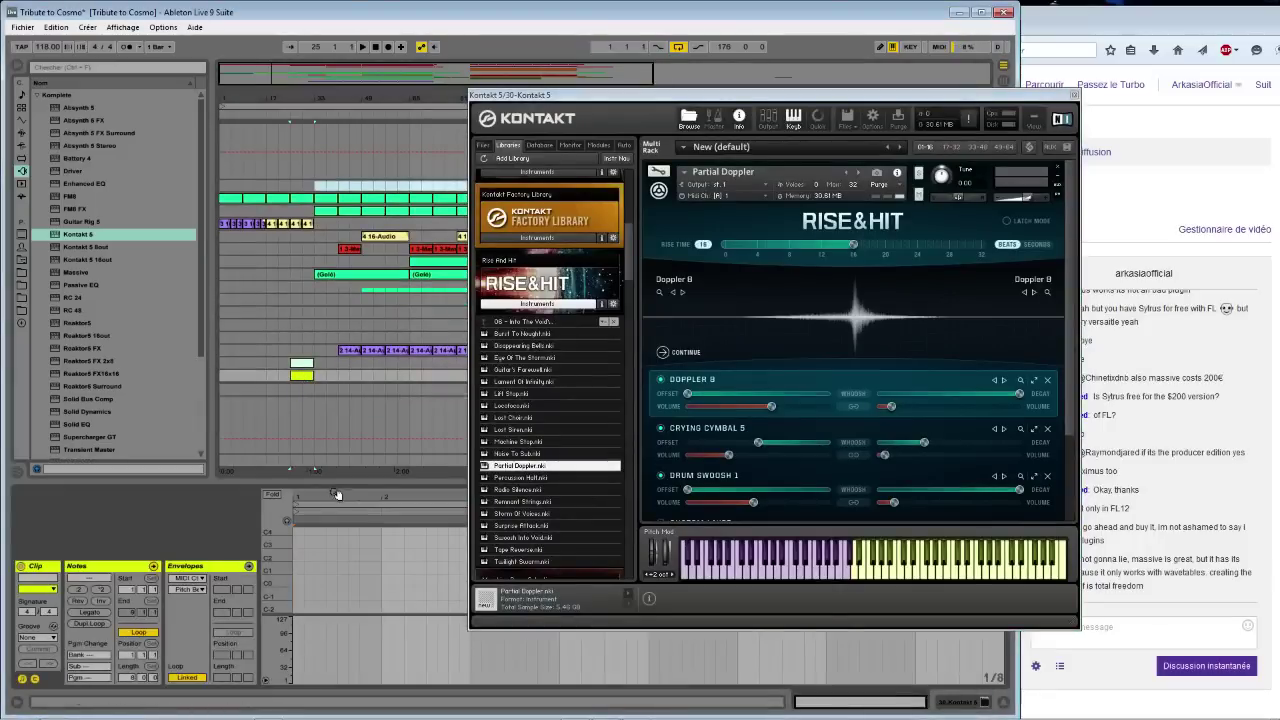
Enlarge the note editor and draw a two-bar E2 note from the start of the clip
drag(336, 483, 336, 338)
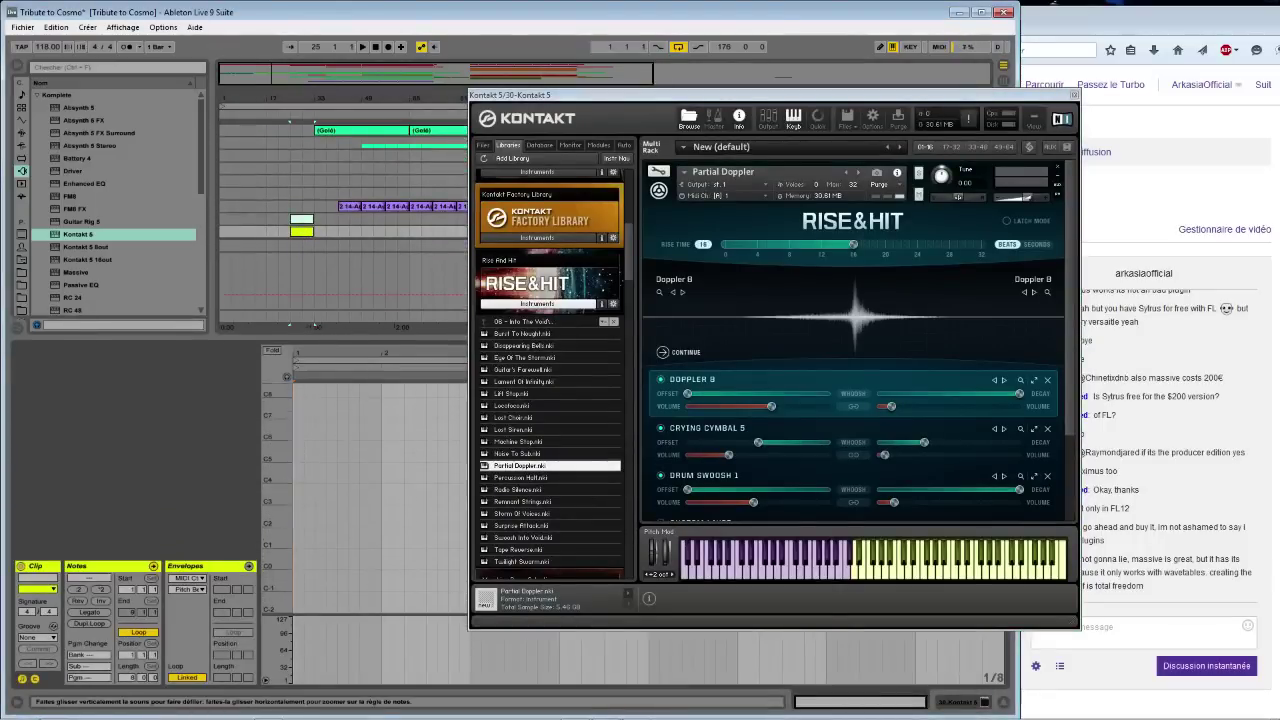
drag(271, 484, 284, 518)
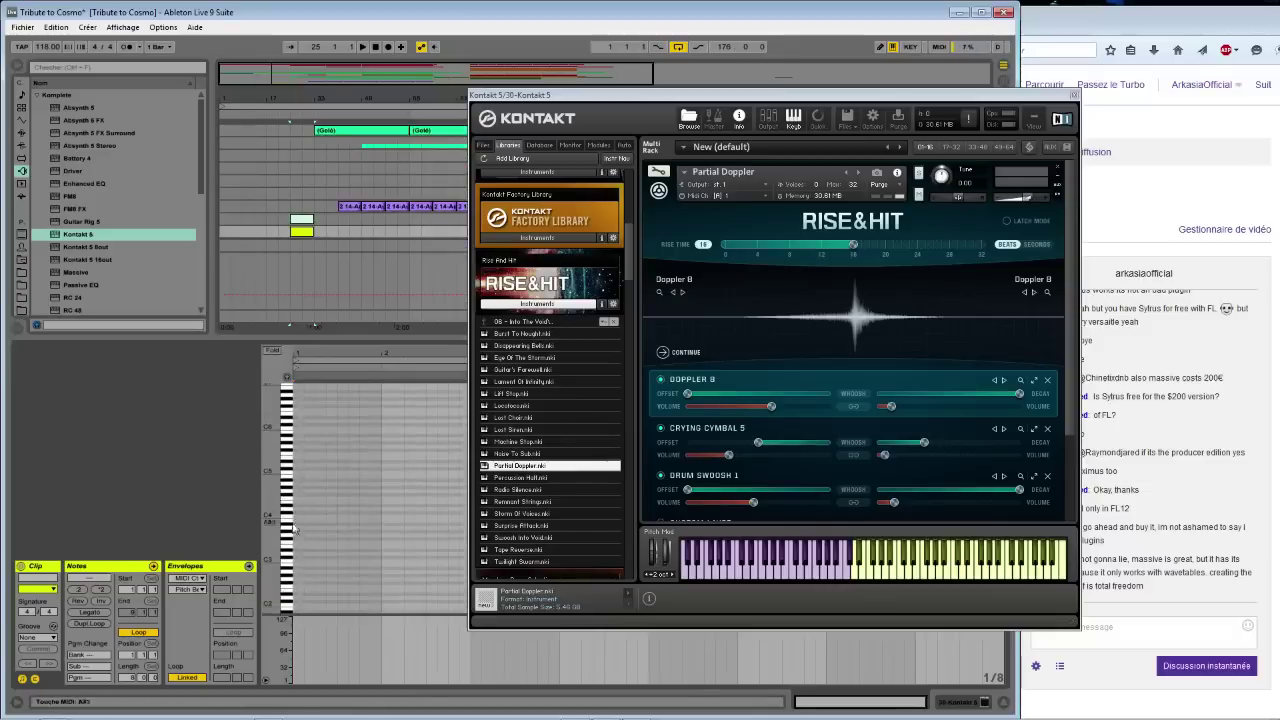
scroll(311, 573, down, 2)
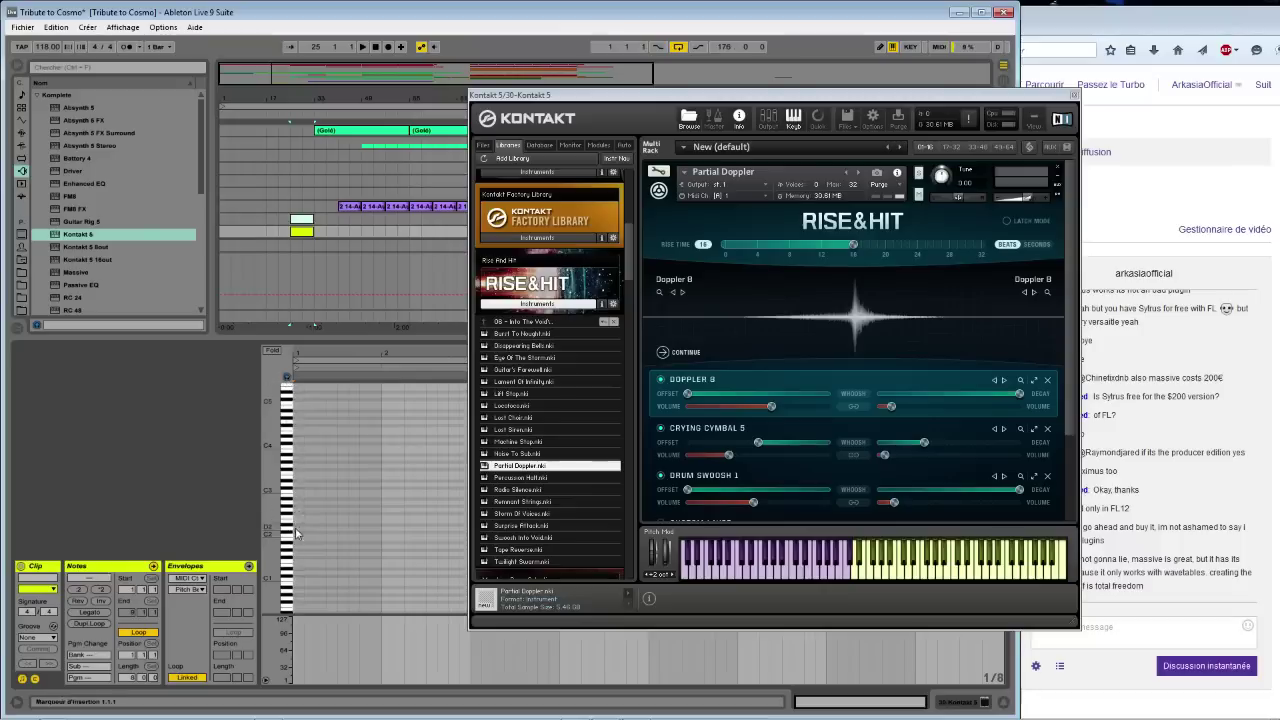
click(297, 521)
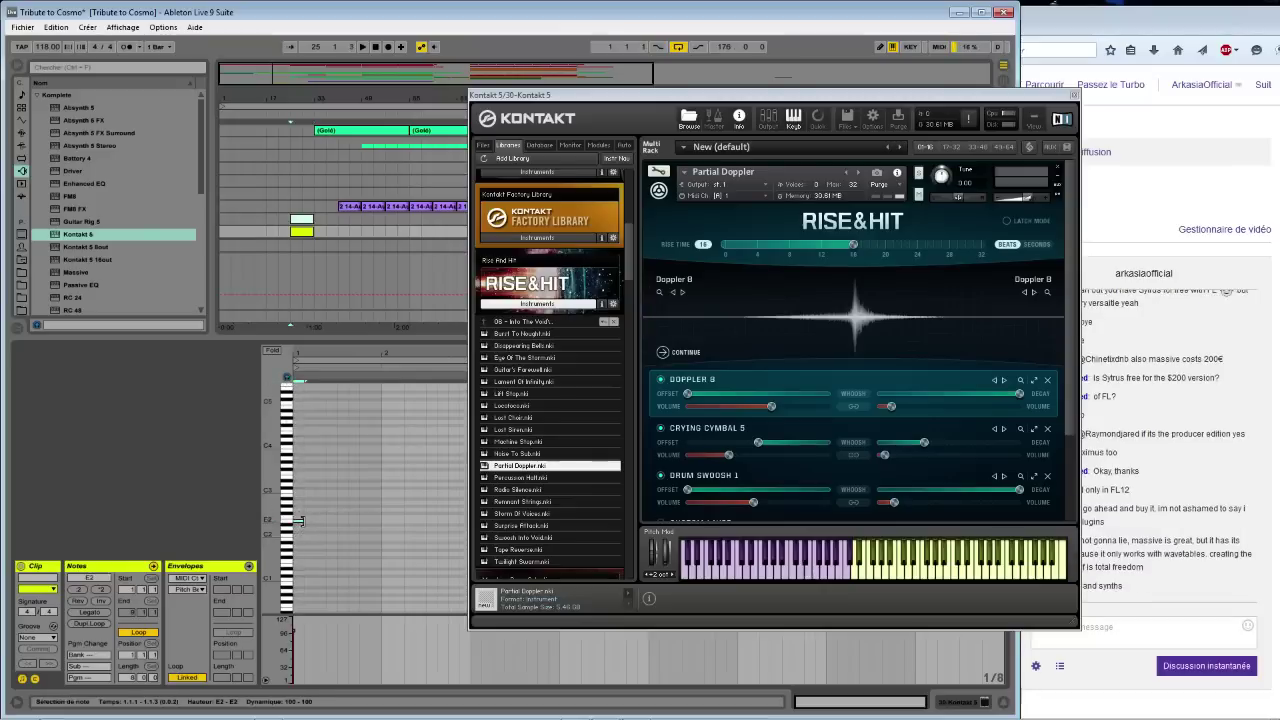
drag(302, 521, 474, 521)
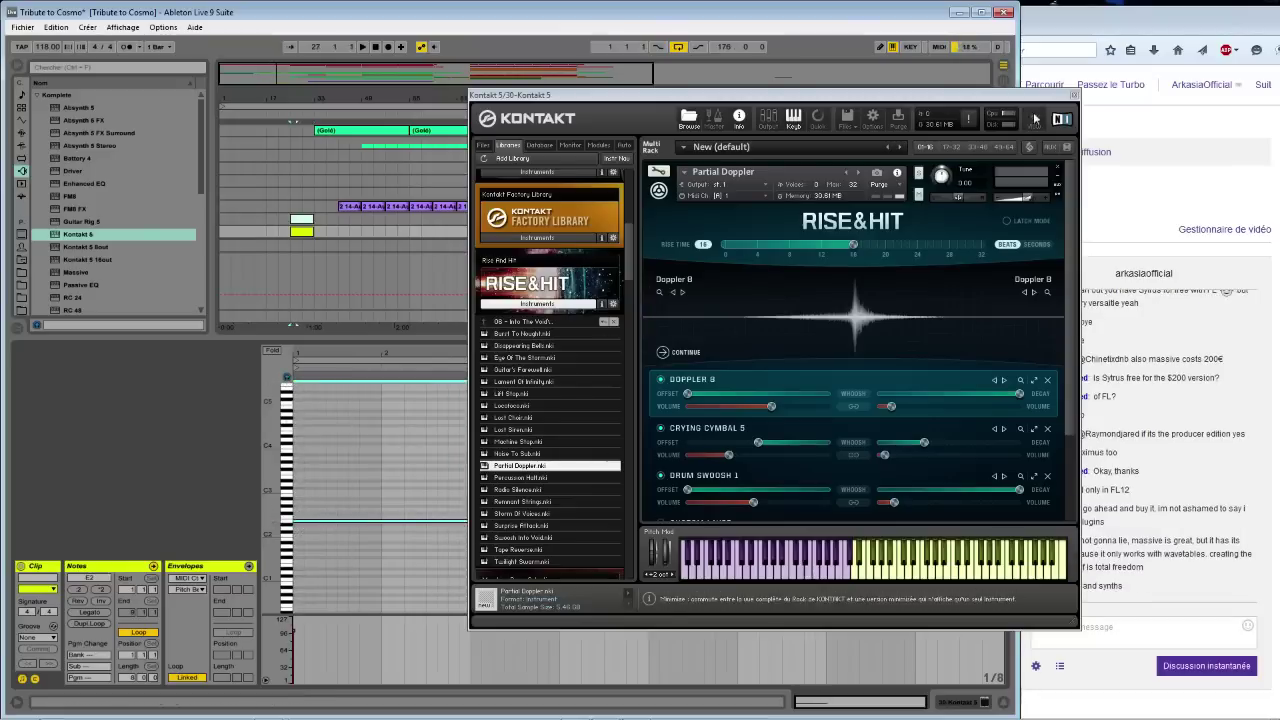
Close the Kontakt window, play the riser from bar 25 and lengthen the E2 note to four bars
click(1073, 94)
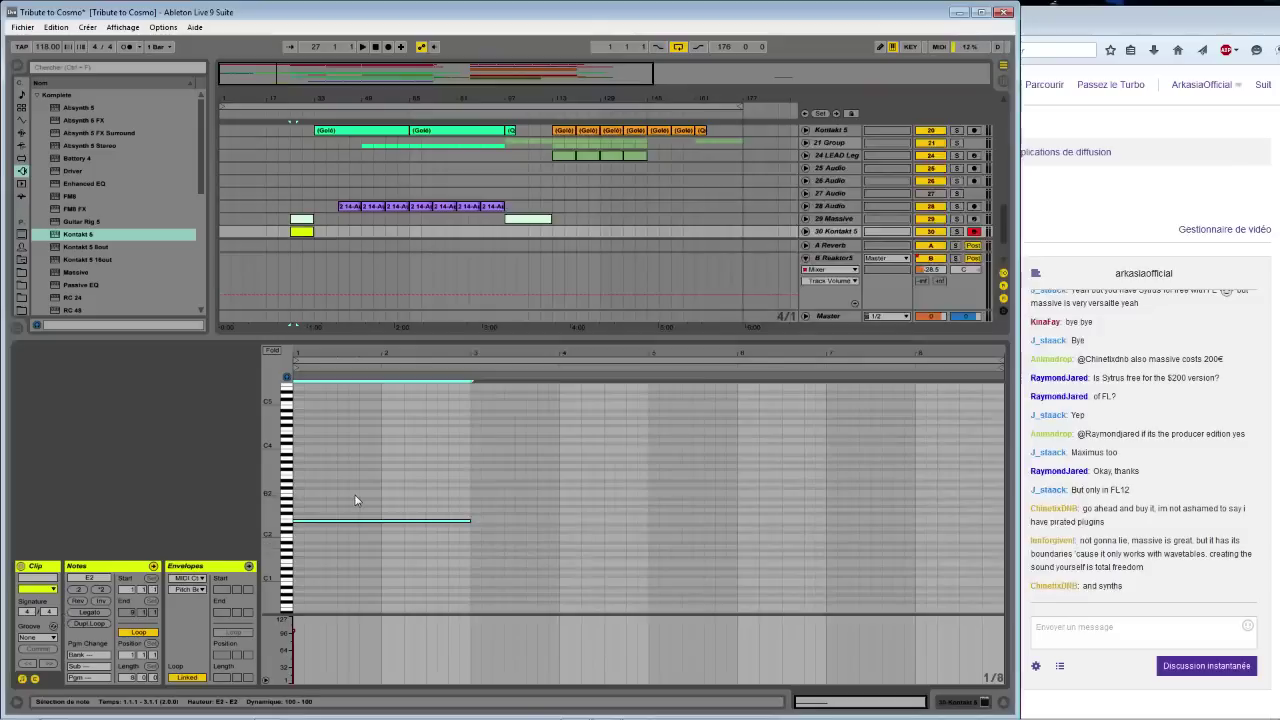
key(space)
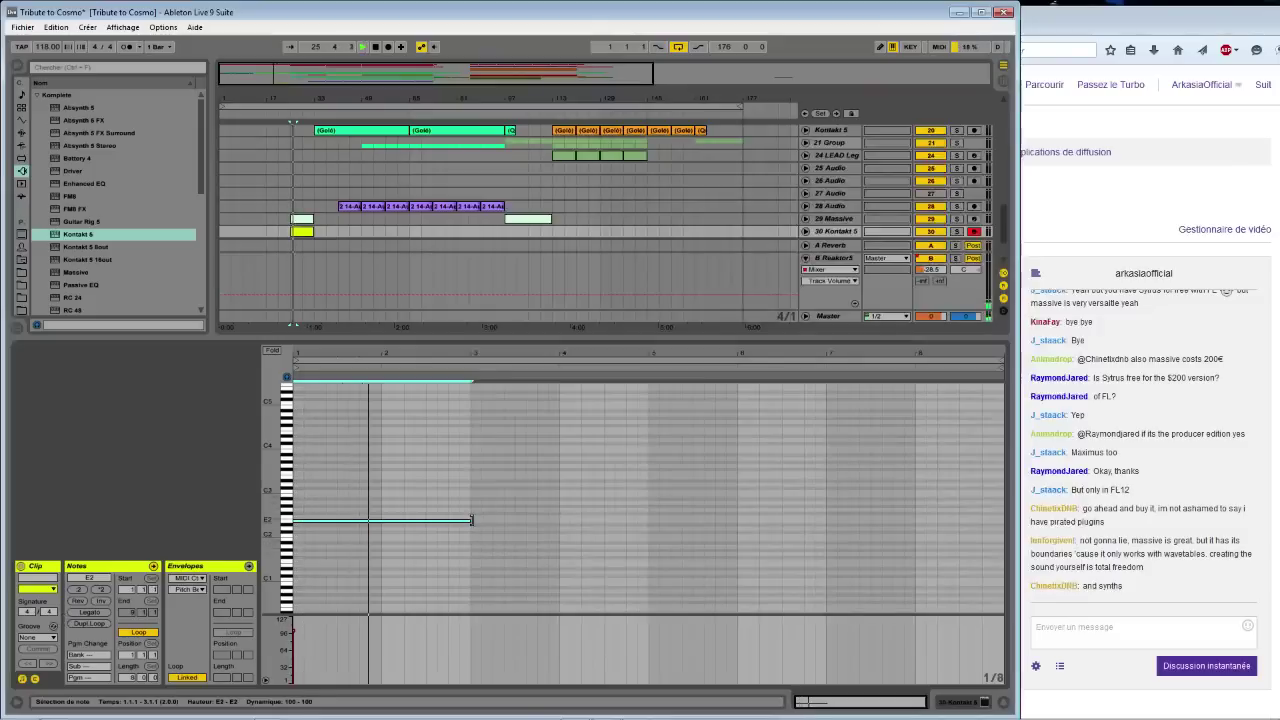
drag(472, 520, 648, 521)
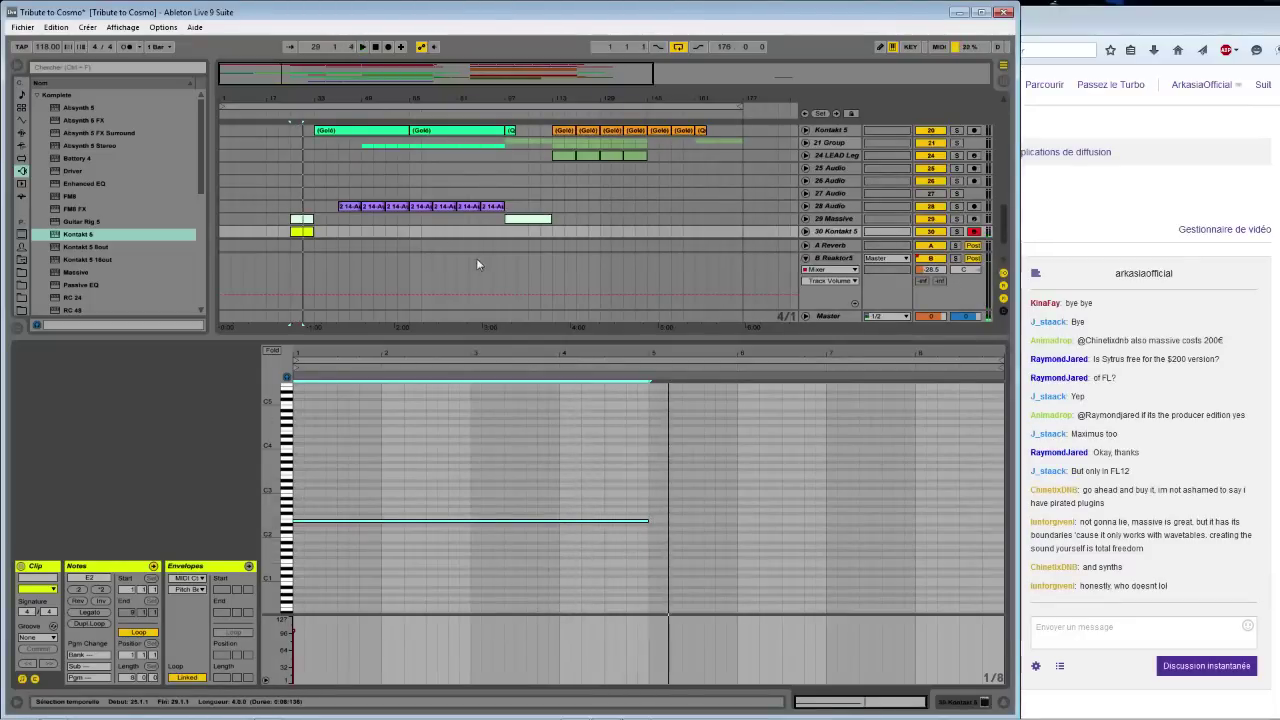
Freeze and flatten the Kontakt 5 riser track to turn its MIDI clip into audio
click(301, 232)
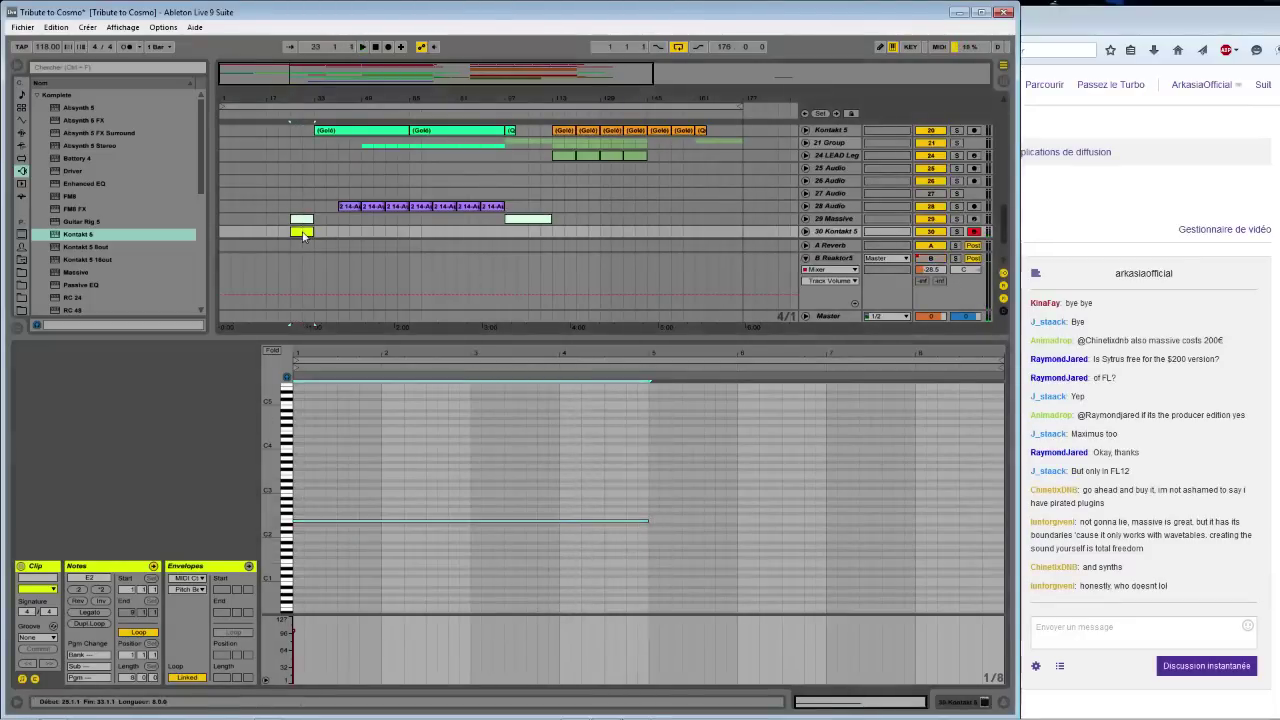
click(852, 238)
right_click(838, 236)
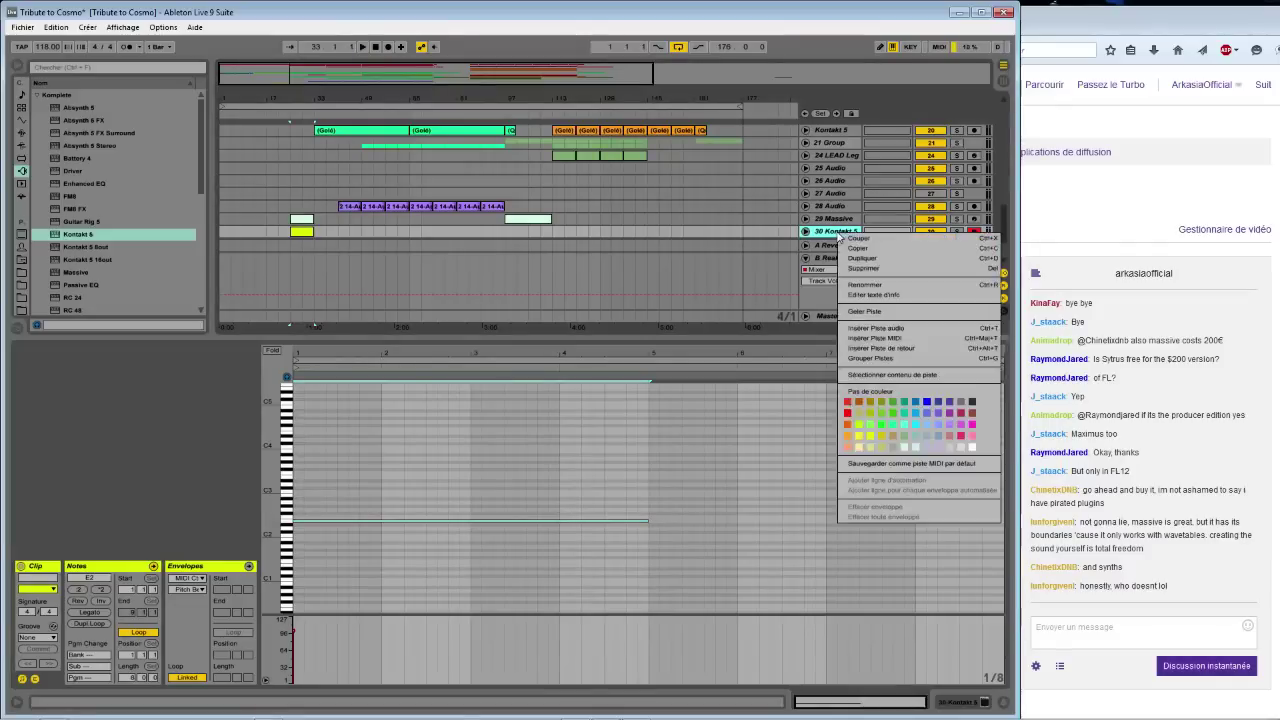
click(864, 311)
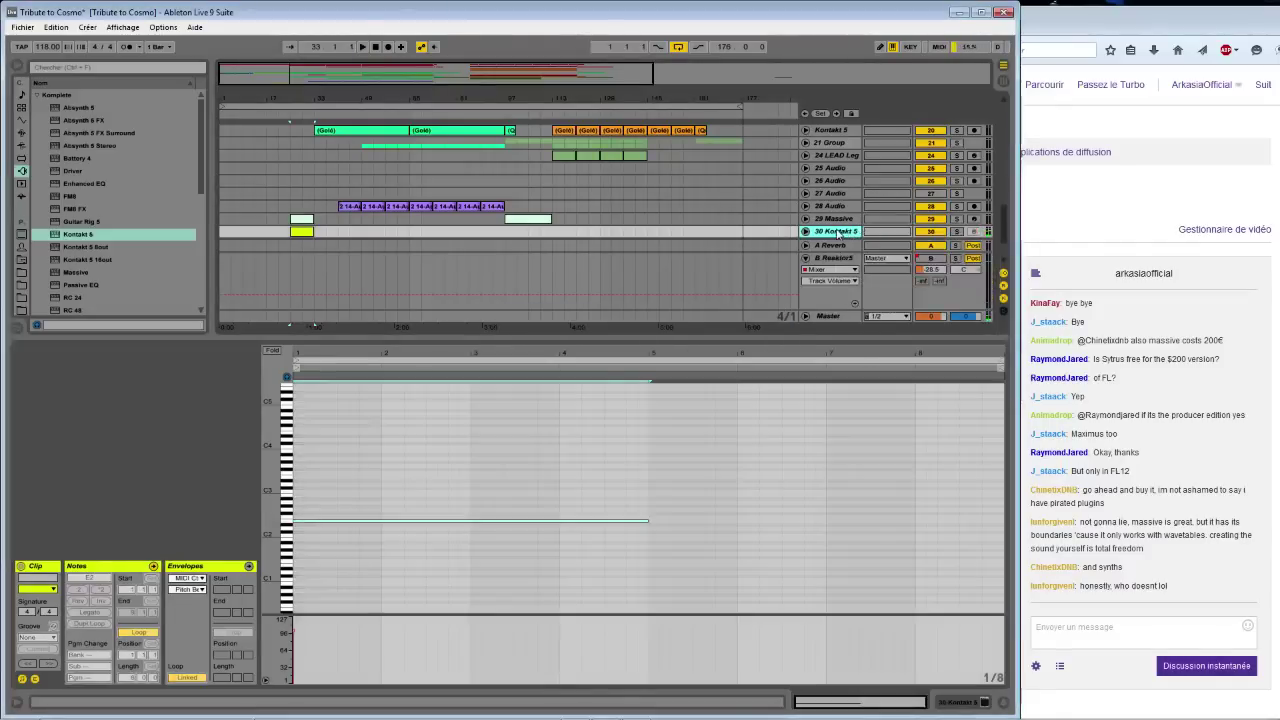
right_click(838, 234)
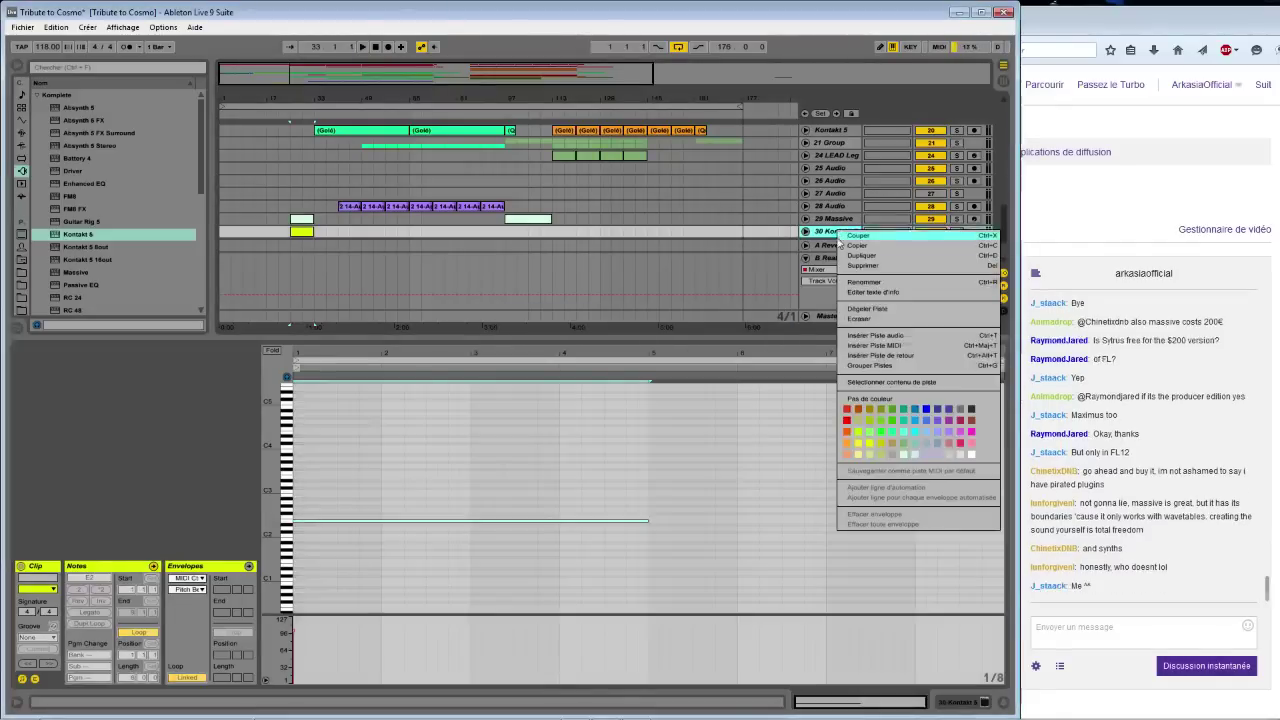
click(864, 319)
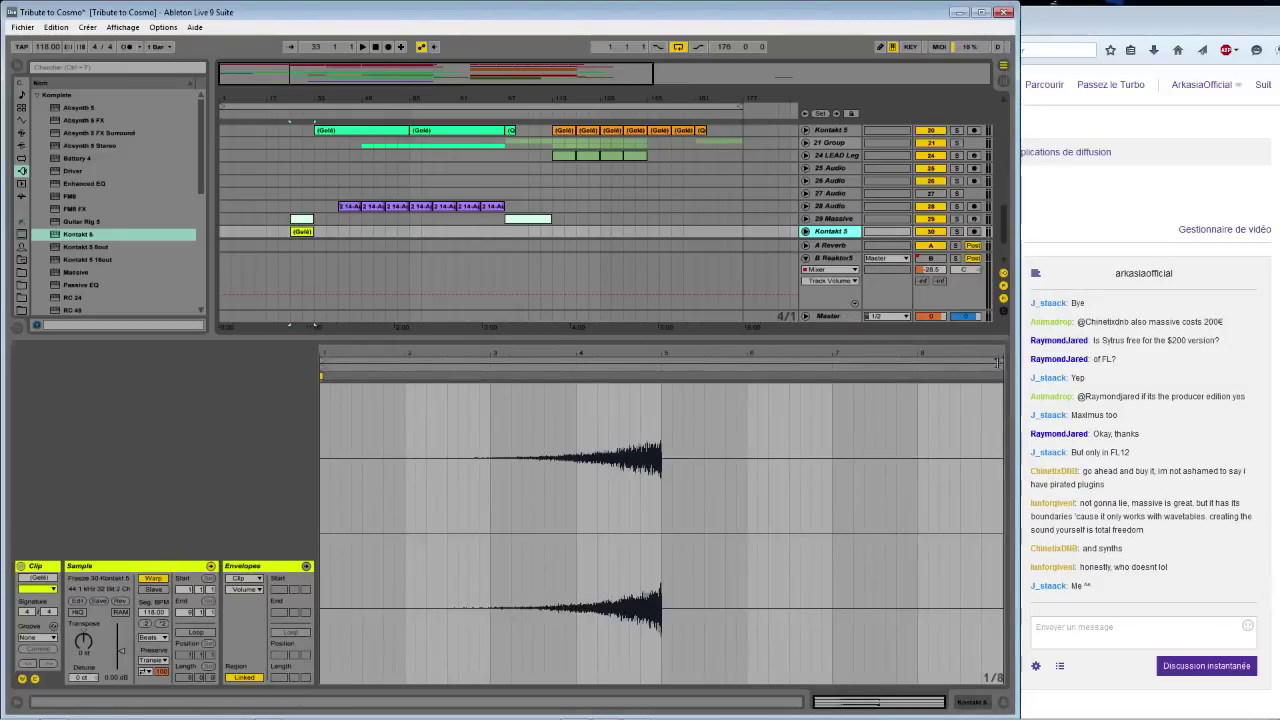
End the flattened riser clip at bar 5, stretch it to double length at 236 BPM and set its warp mode to Texture
mouse_move(997, 363)
mouse_down()
mouse_move(691, 364)
mouse_move(663, 385)
mouse_up()
key(space)
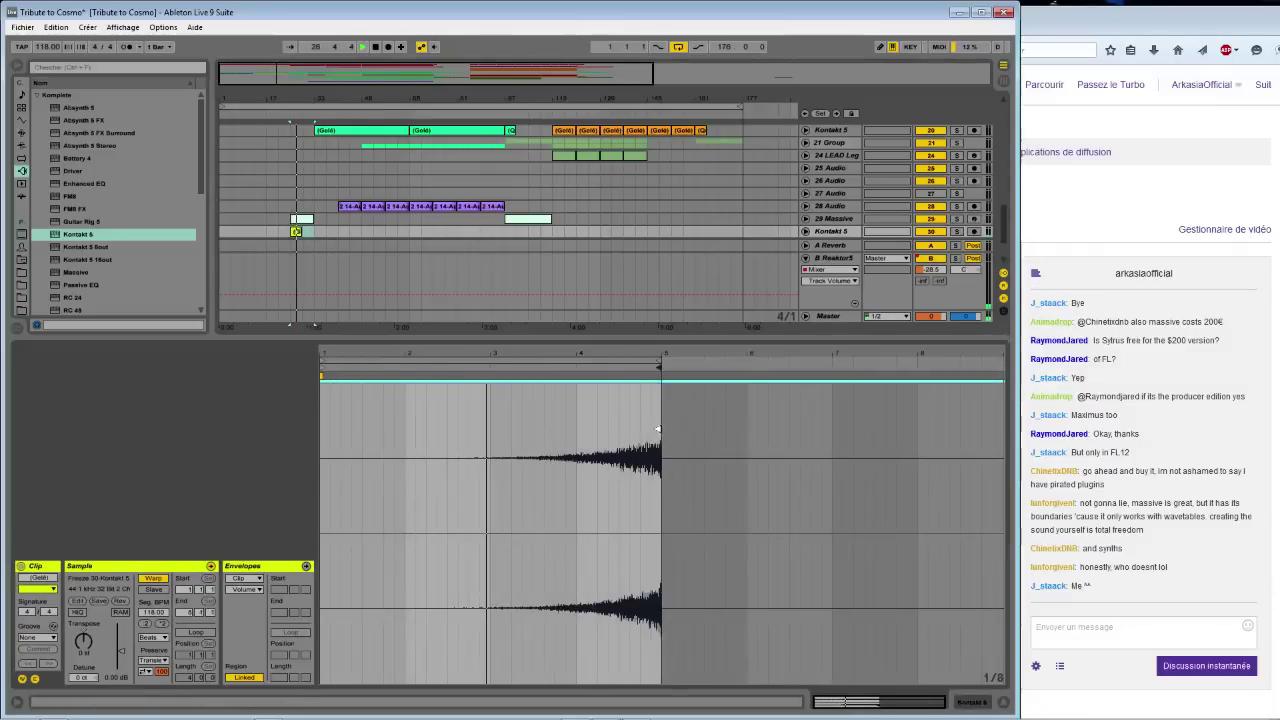
click(160, 624)
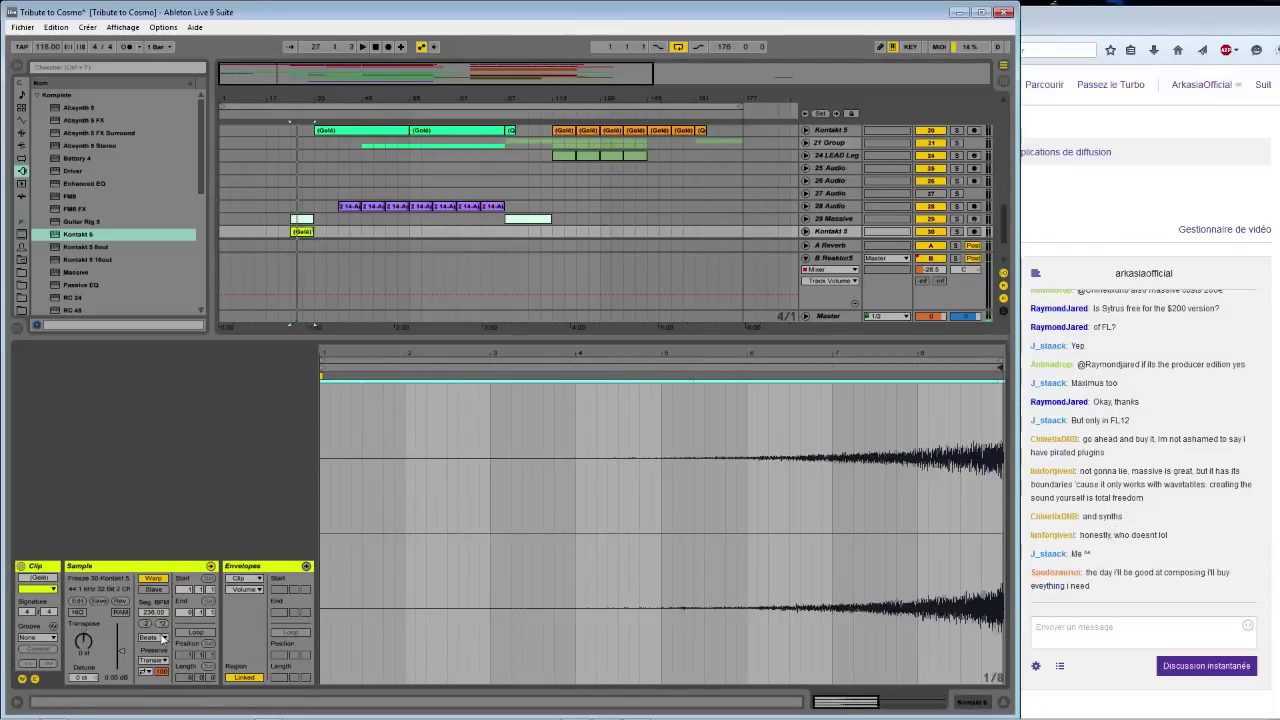
click(152, 637)
click(155, 660)
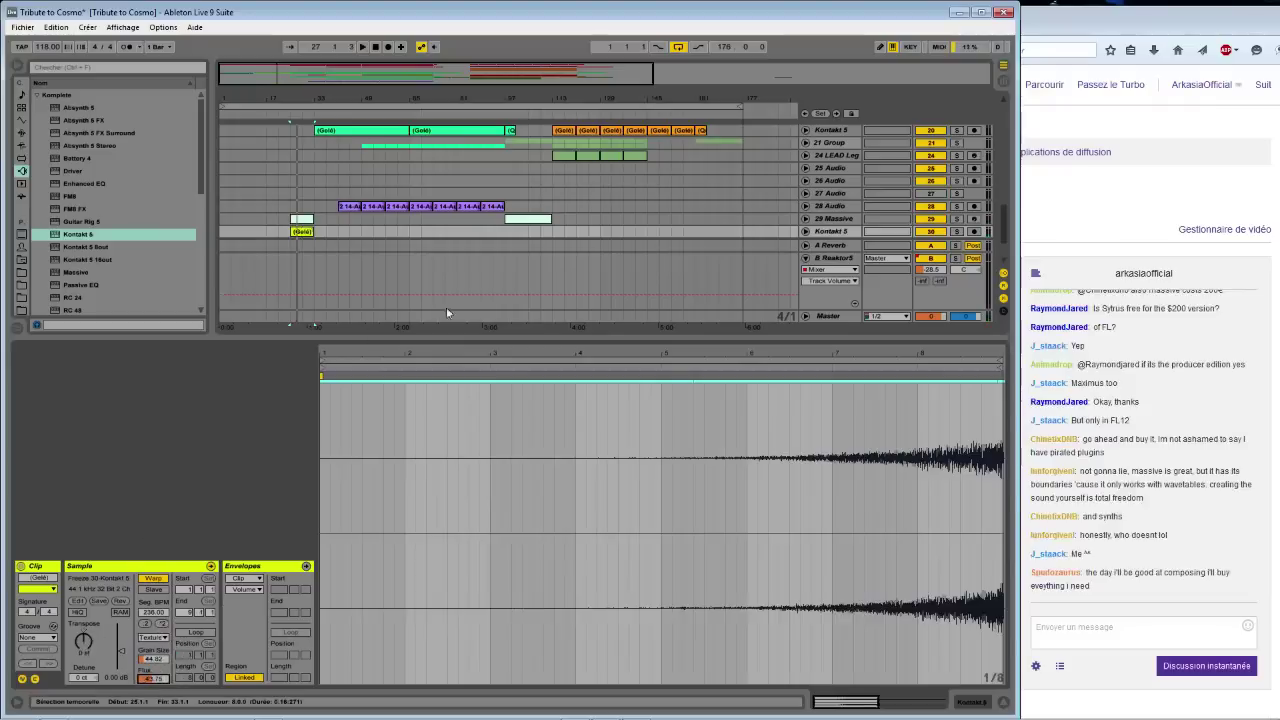
Shrink the clip view and duplicate the flattened Kontakt 5 riser track
drag(515, 336, 515, 468)
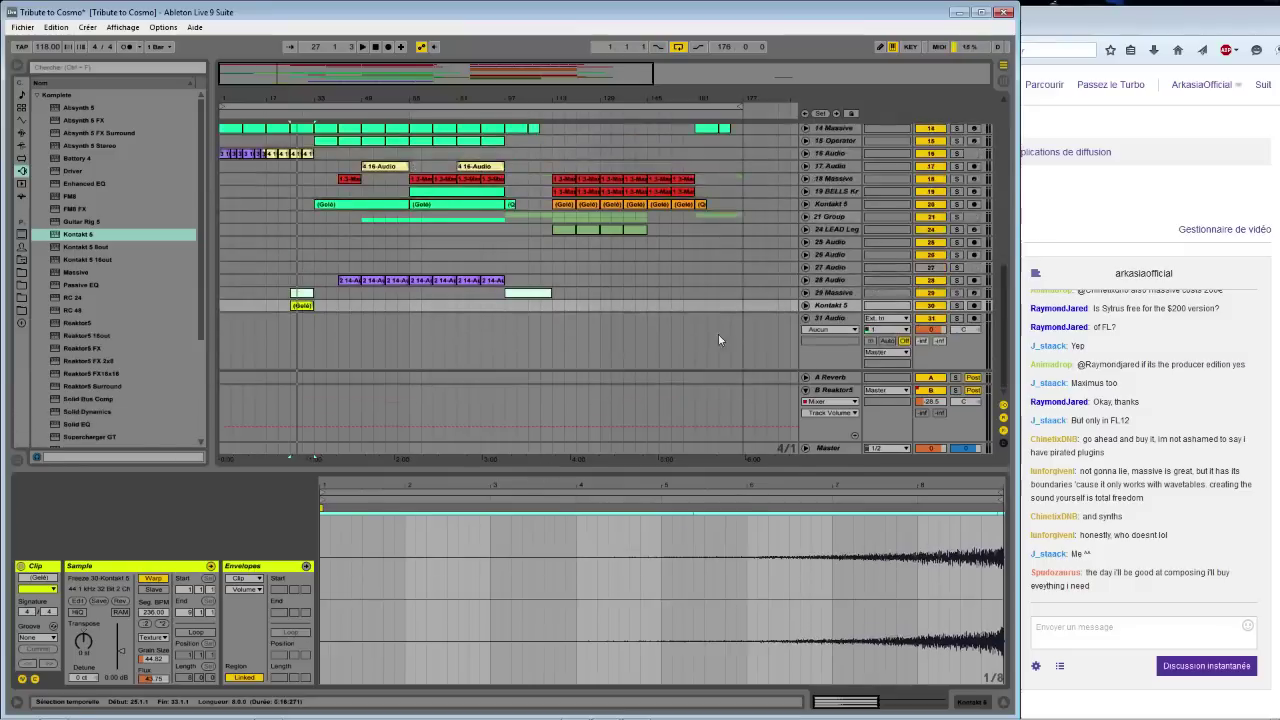
click(828, 305)
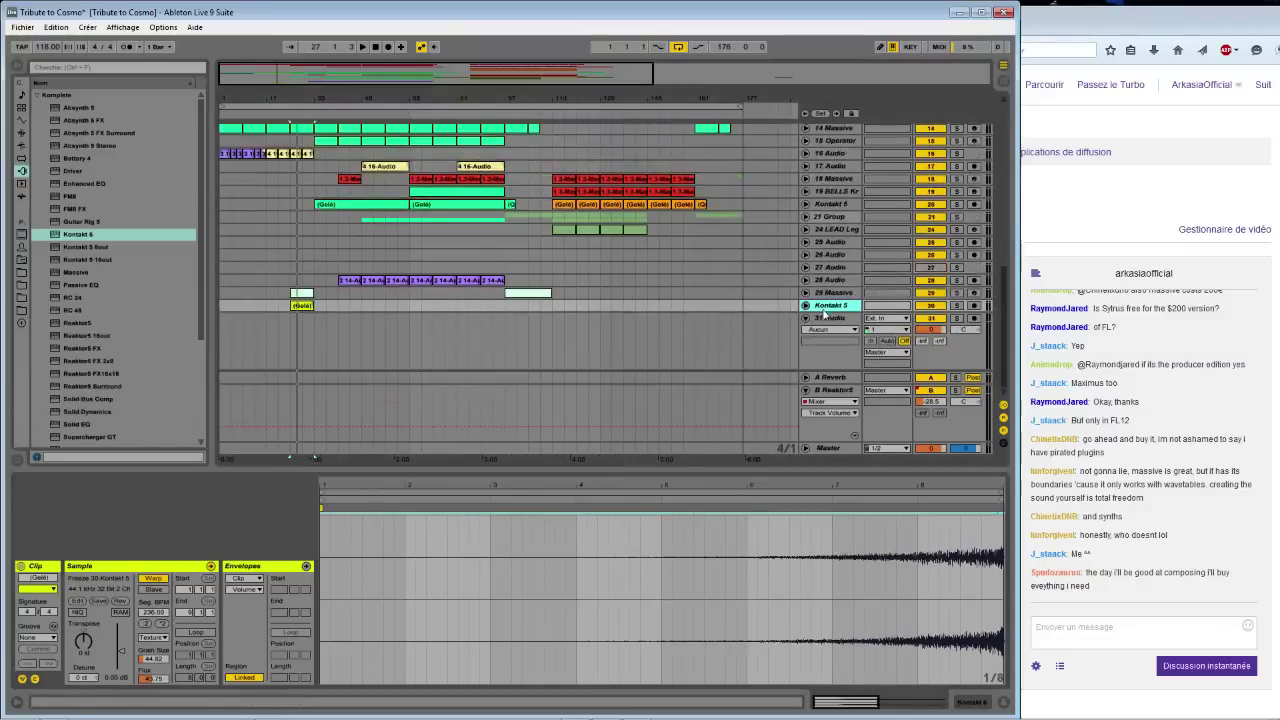
key(ctrl+d)
Transpose the upper riser copy down 12 semitones and solo its track for playback
click(306, 309)
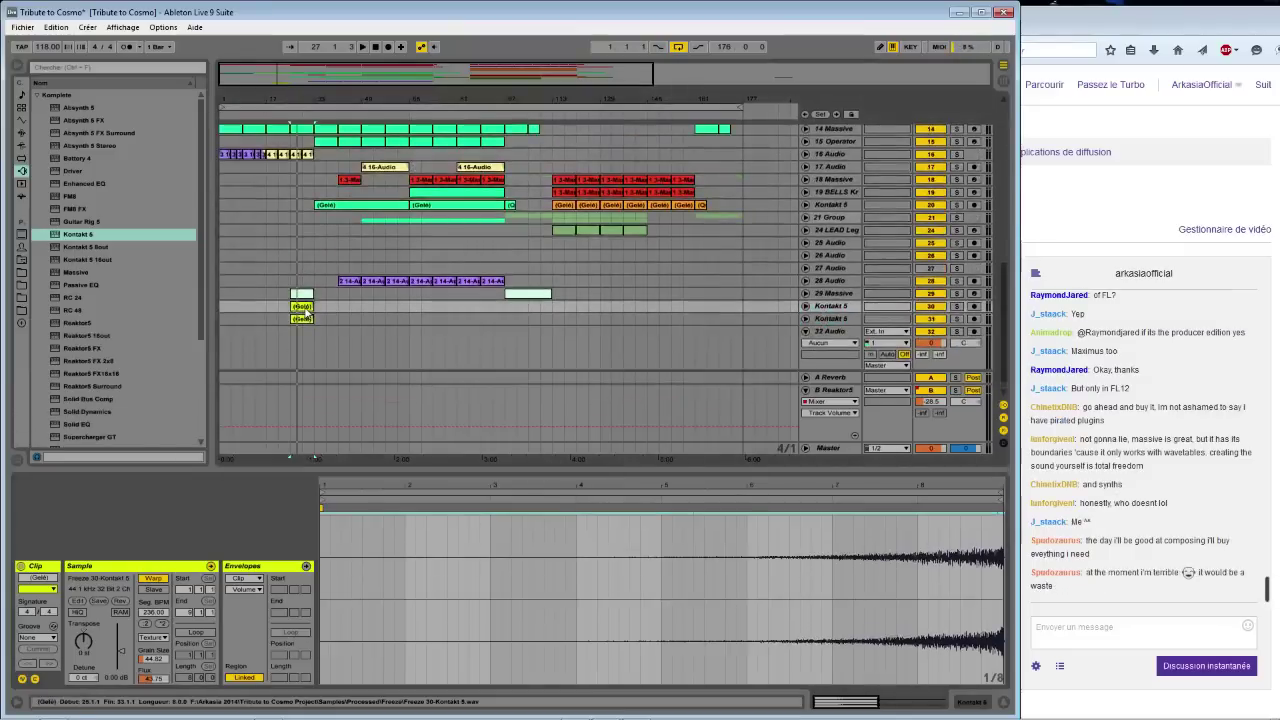
click(85, 640)
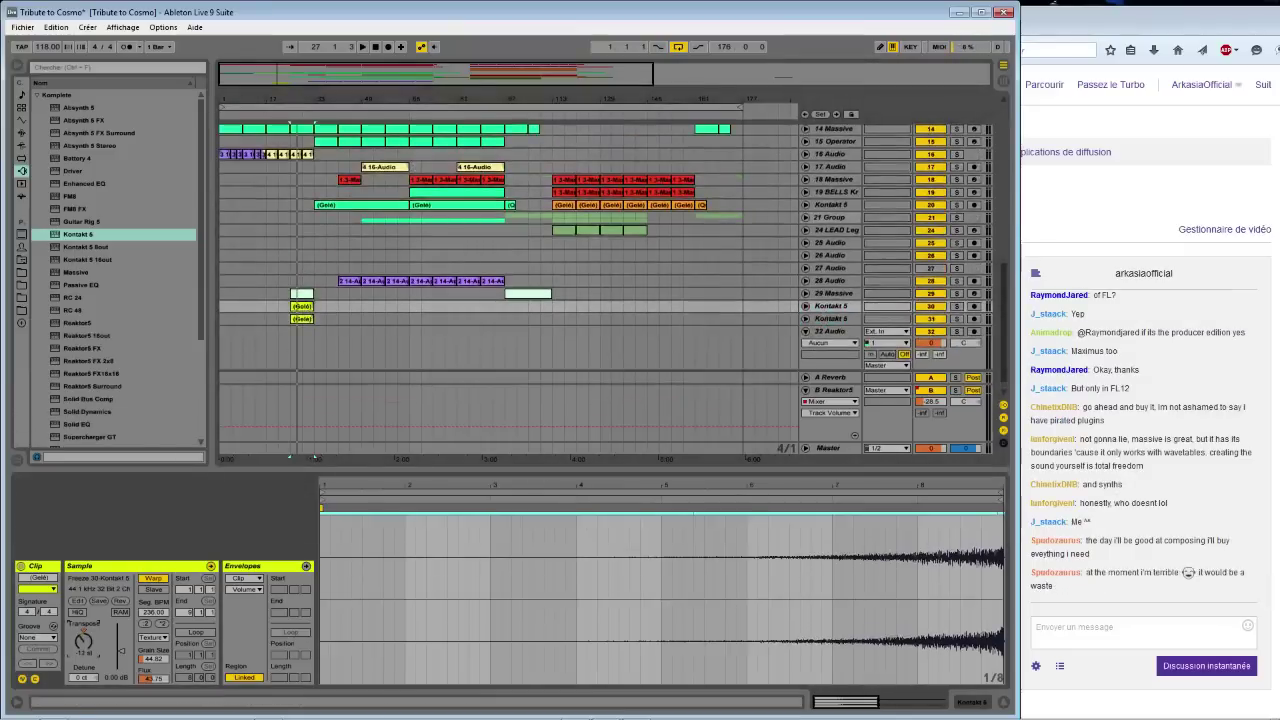
drag(85, 643, 85, 640)
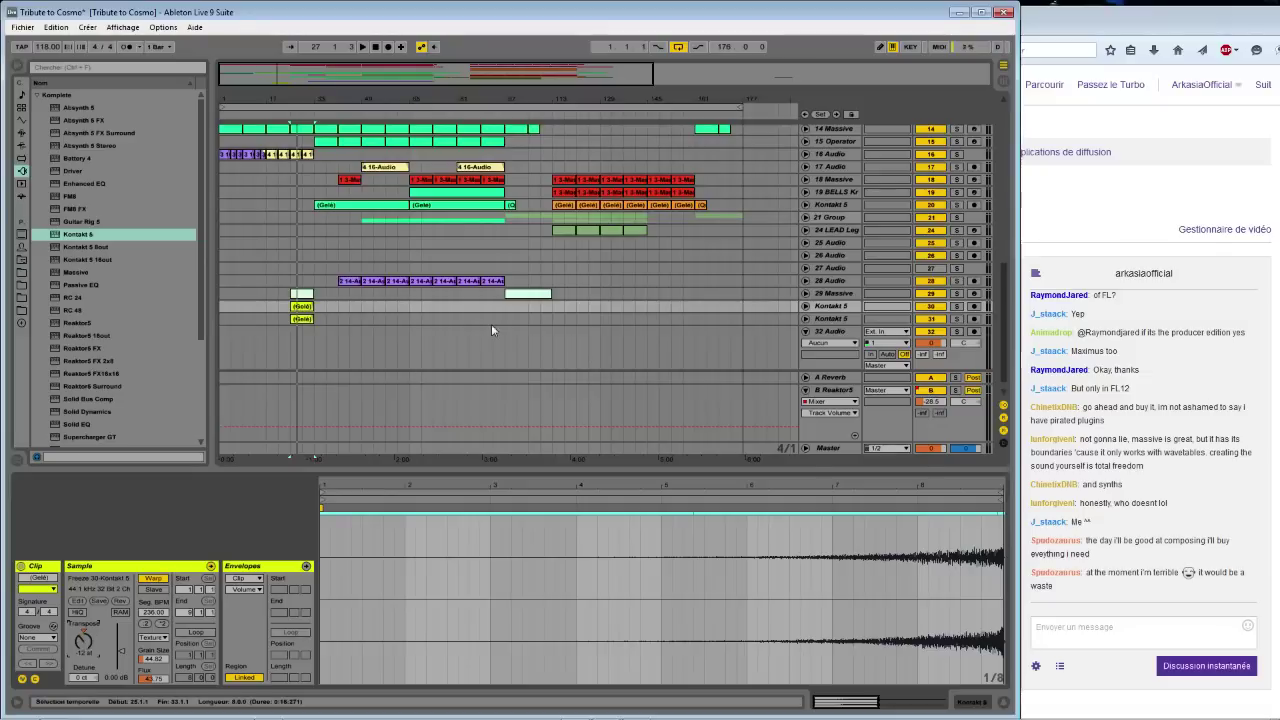
click(958, 306)
key(space)
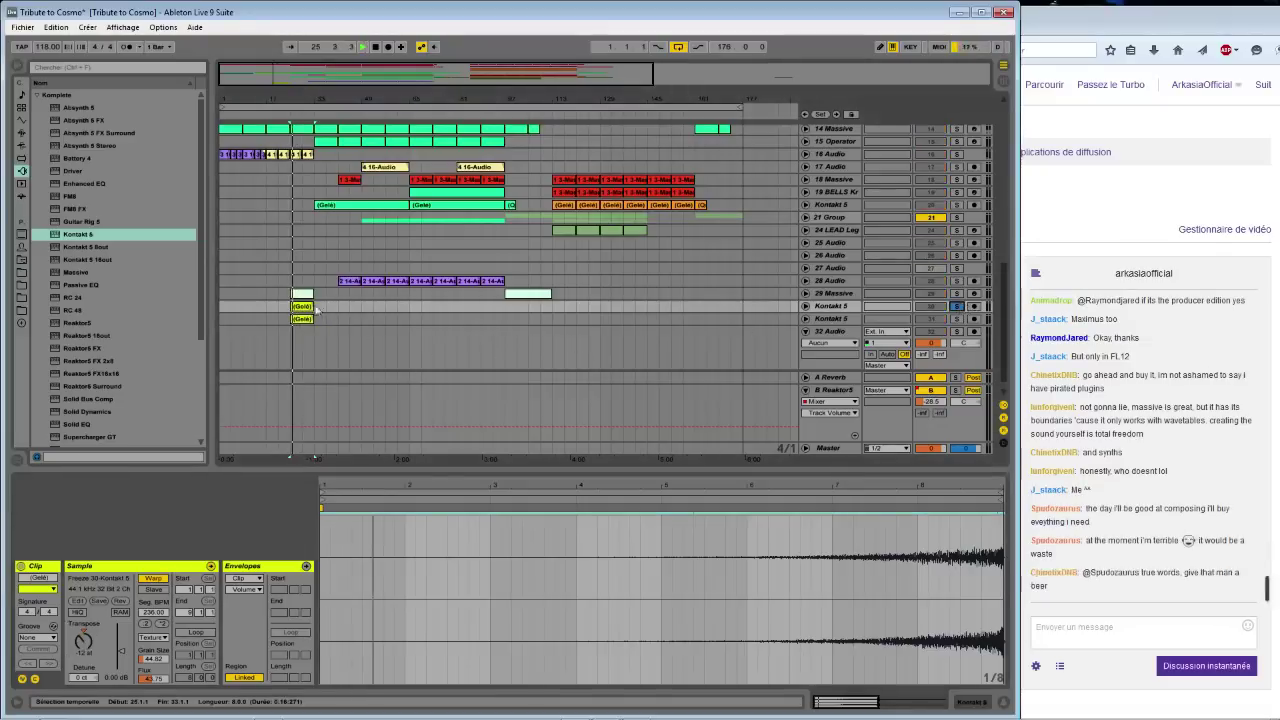
click(303, 335)
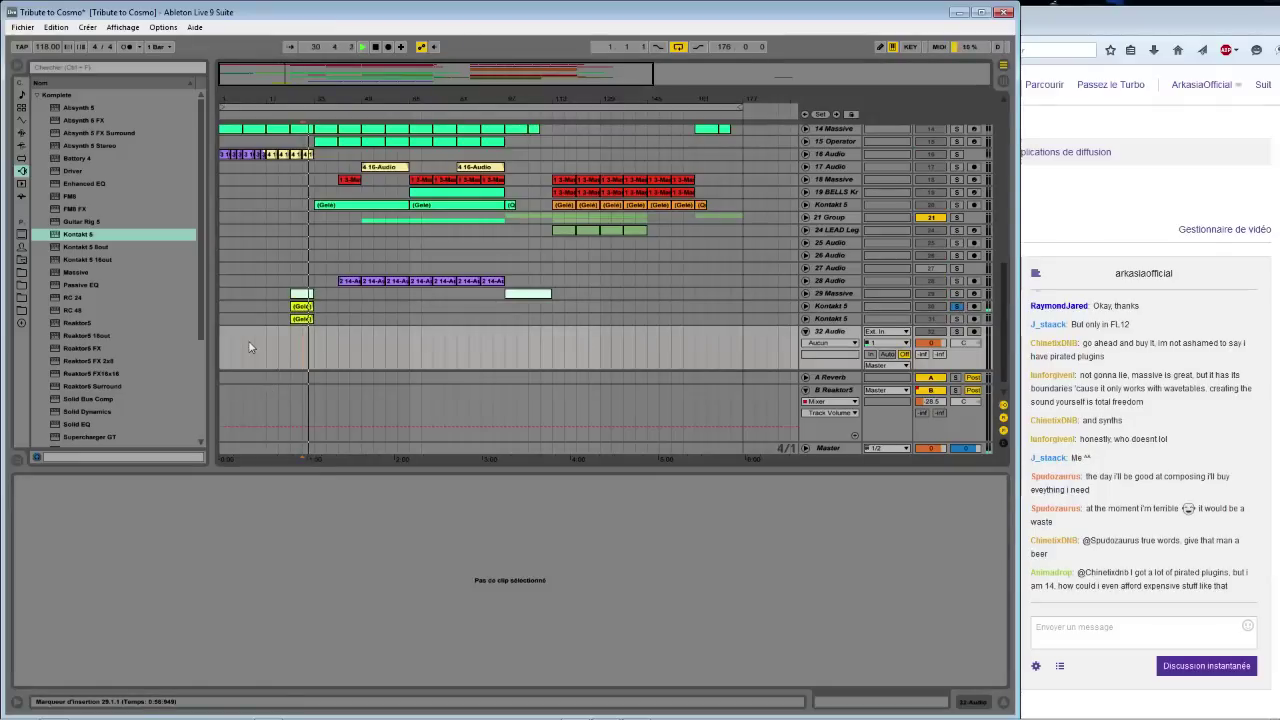
Transpose the lower riser copy up 12 semitones with a grain size of about 112, and solo its track for playback
click(303, 319)
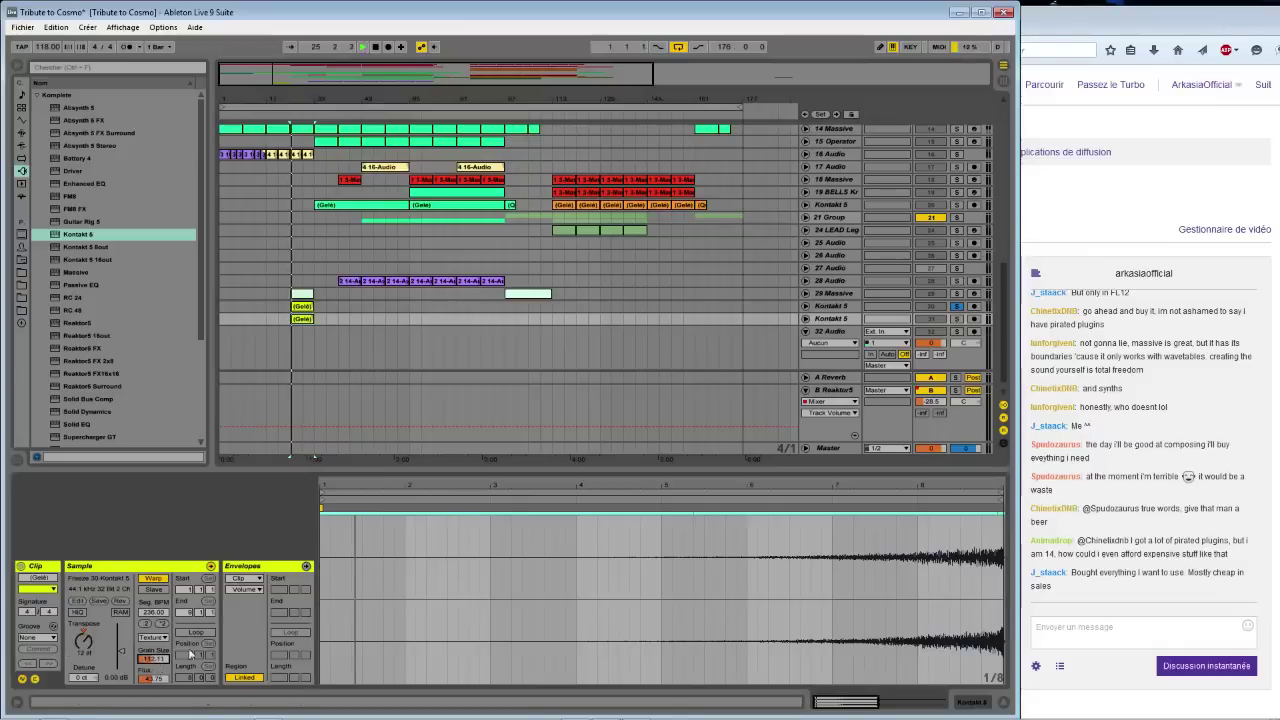
key(ctrl+a)
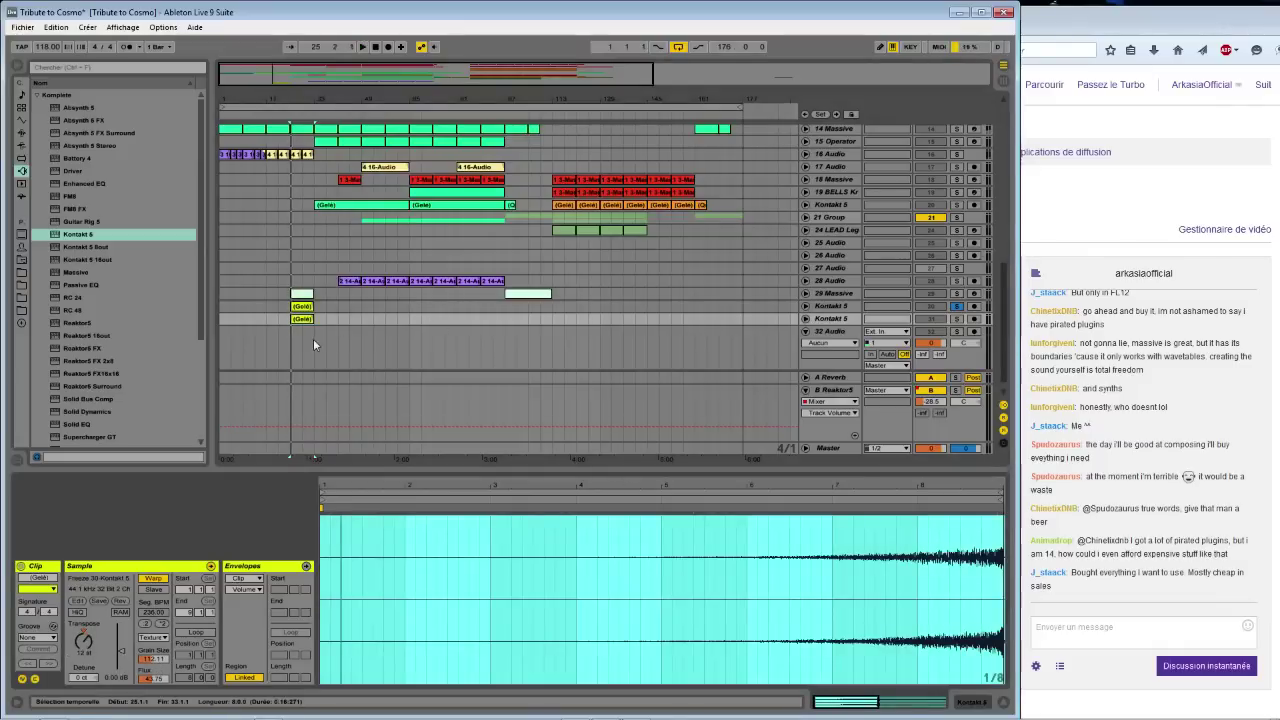
click(300, 343)
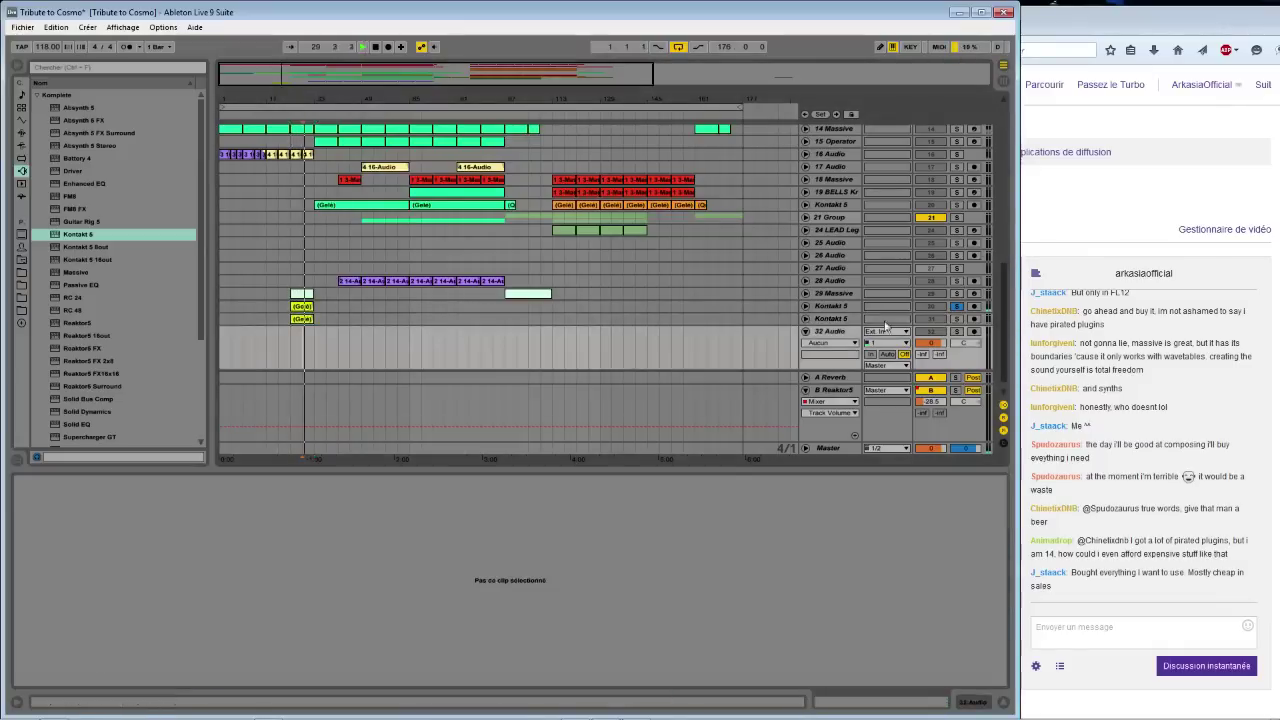
click(956, 318)
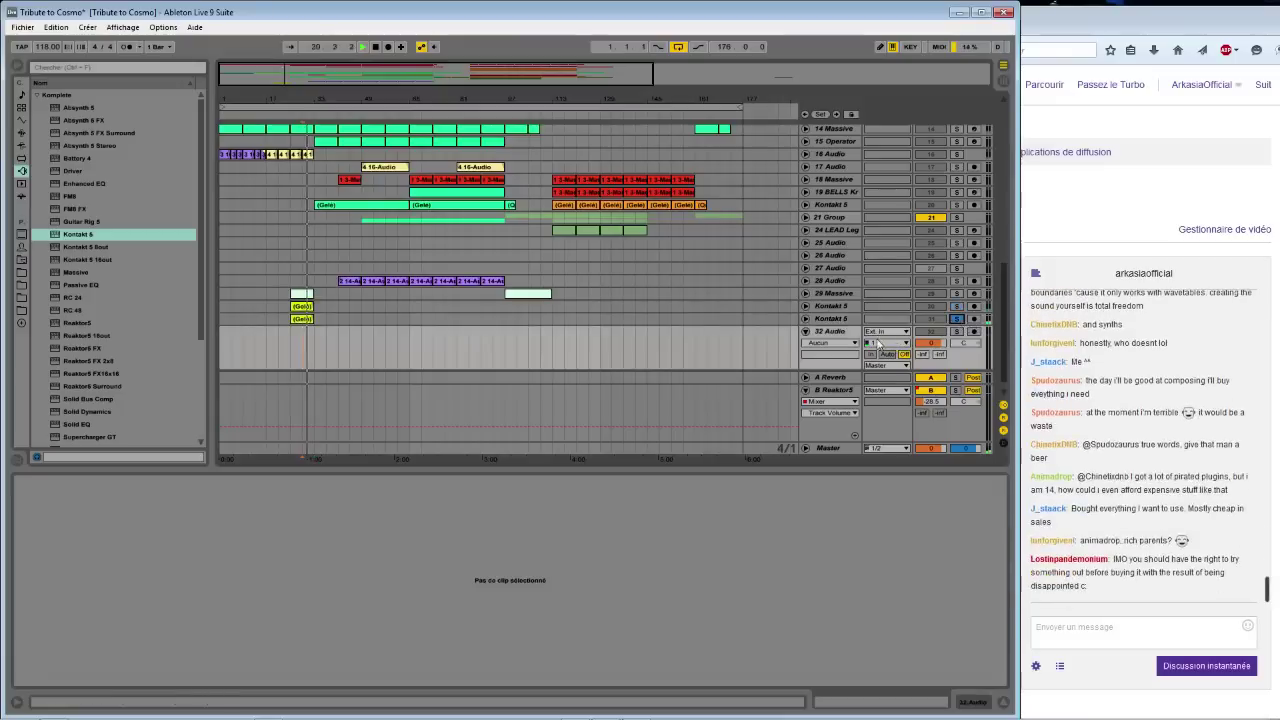
click(834, 318)
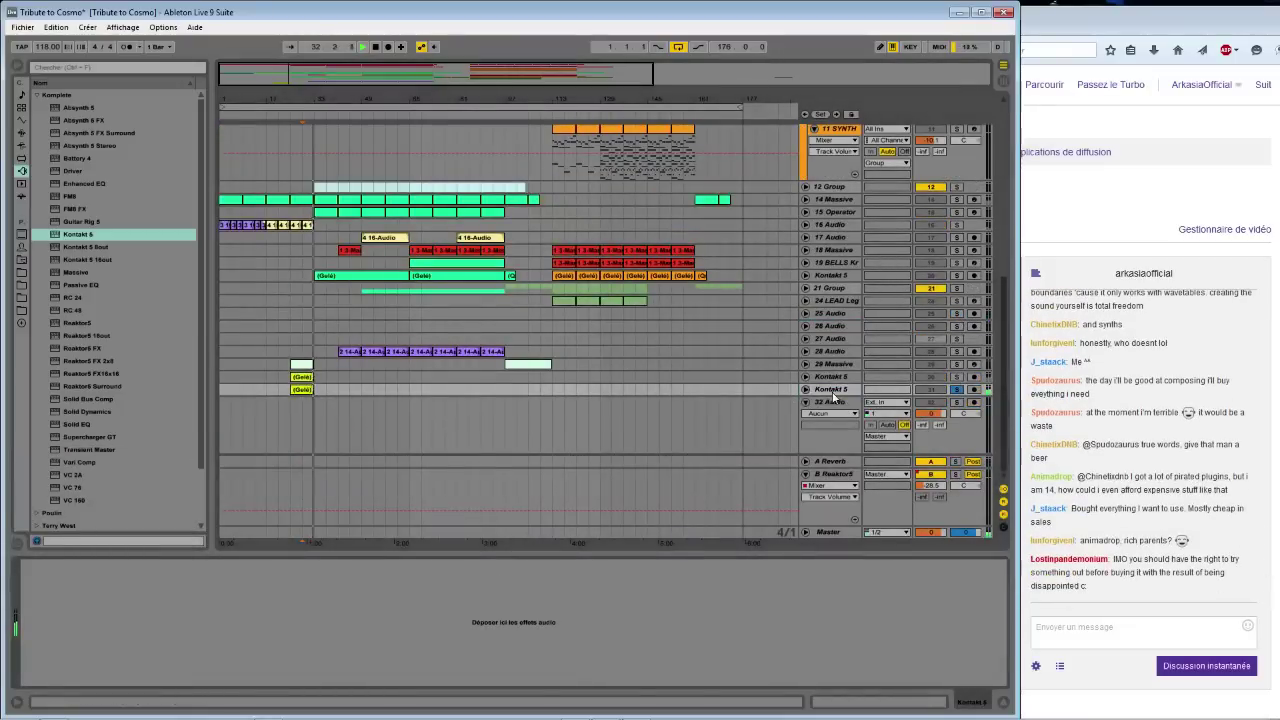
key(space)
Draw a Grain Size Modulation envelope on the lower riser clip: rise until bar 5, dip at bar 6, hold maximum, and drop before bar 9
double_click(307, 386)
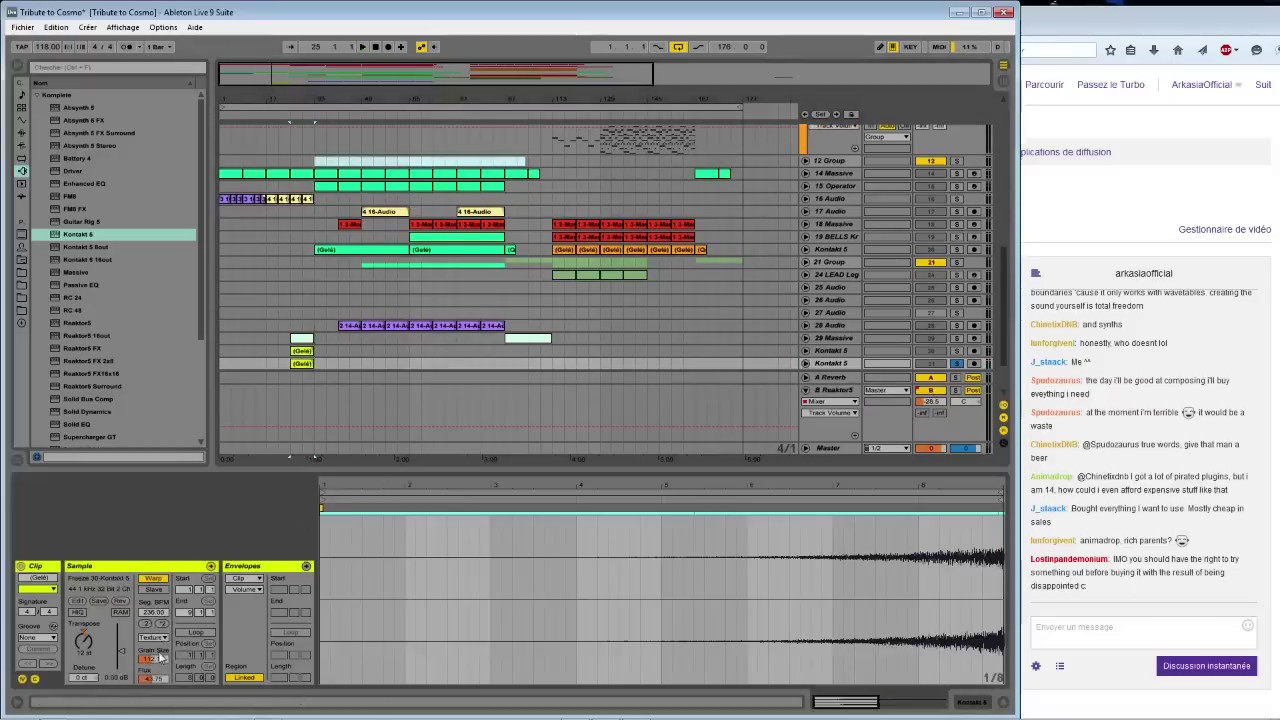
click(240, 588)
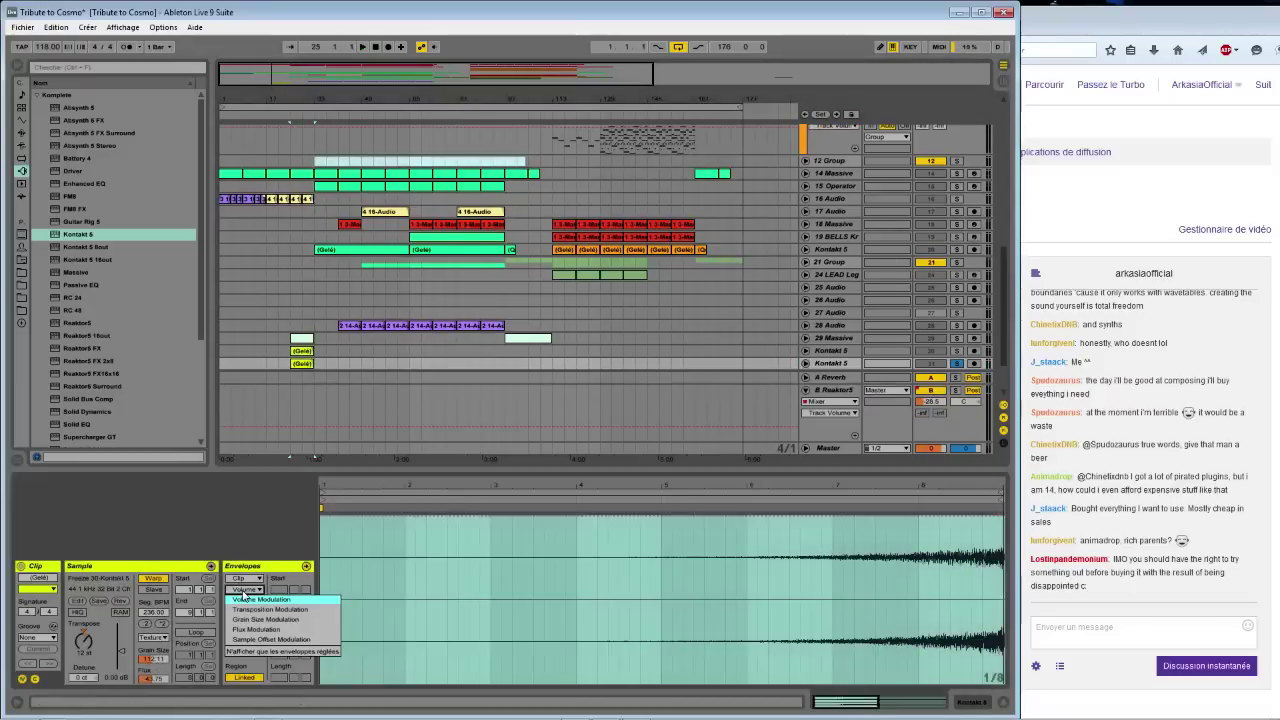
click(323, 624)
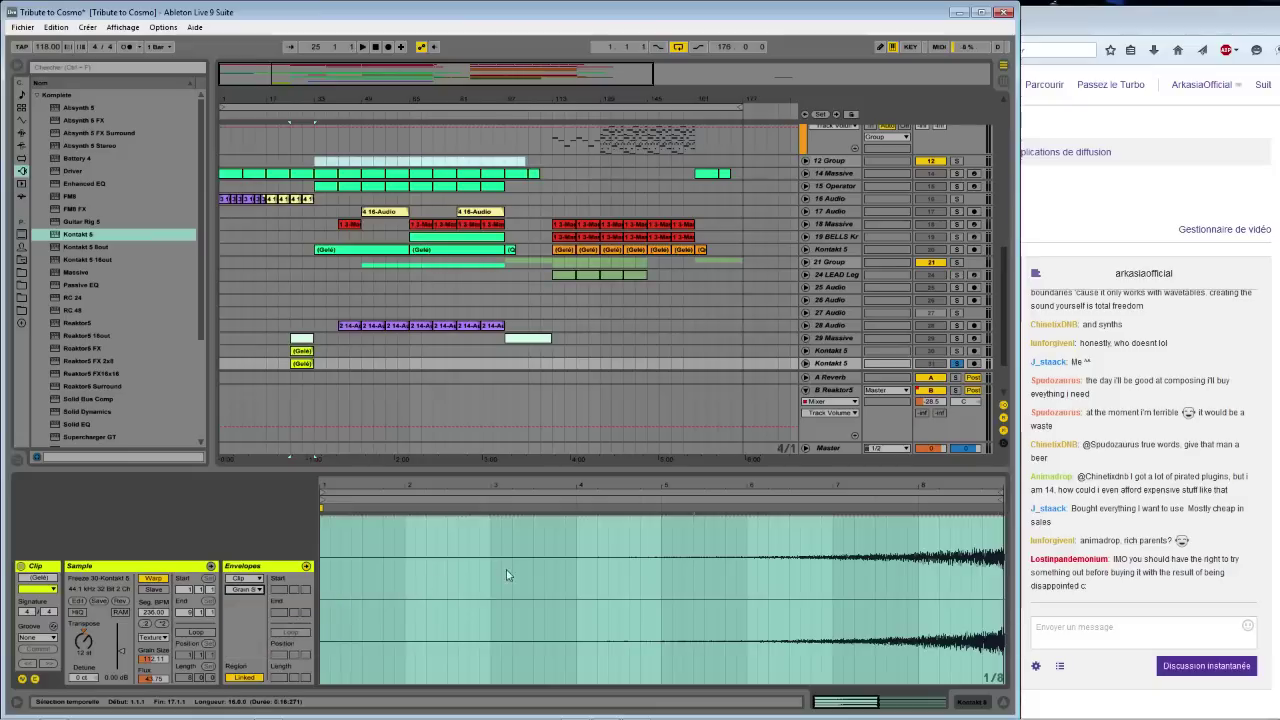
click(426, 526)
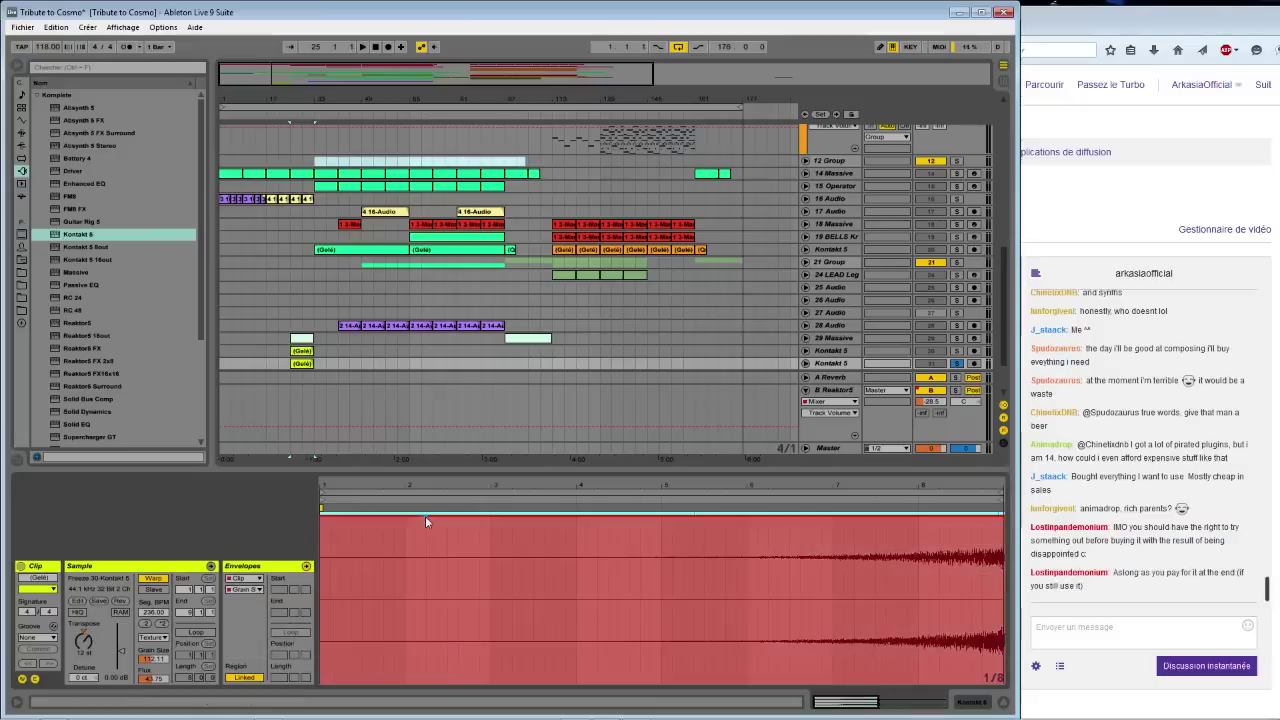
drag(425, 516, 432, 596)
key(space)
drag(520, 595, 765, 515)
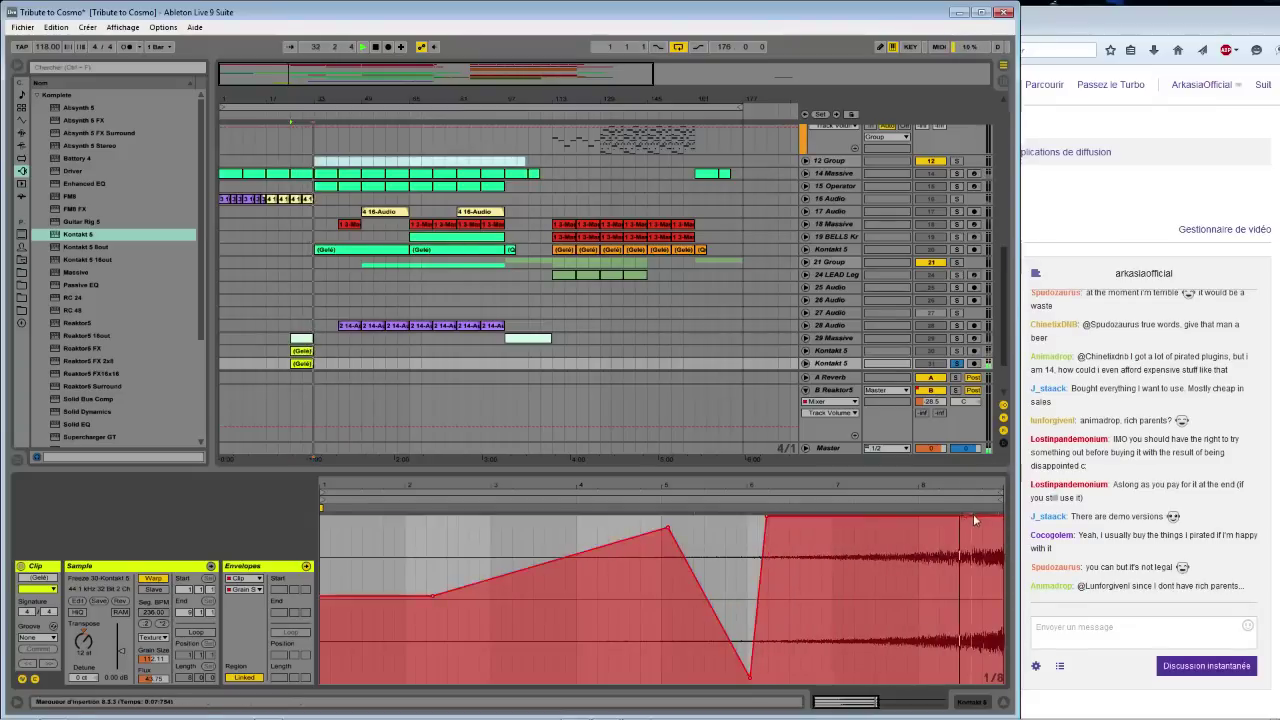
drag(1001, 516, 989, 658)
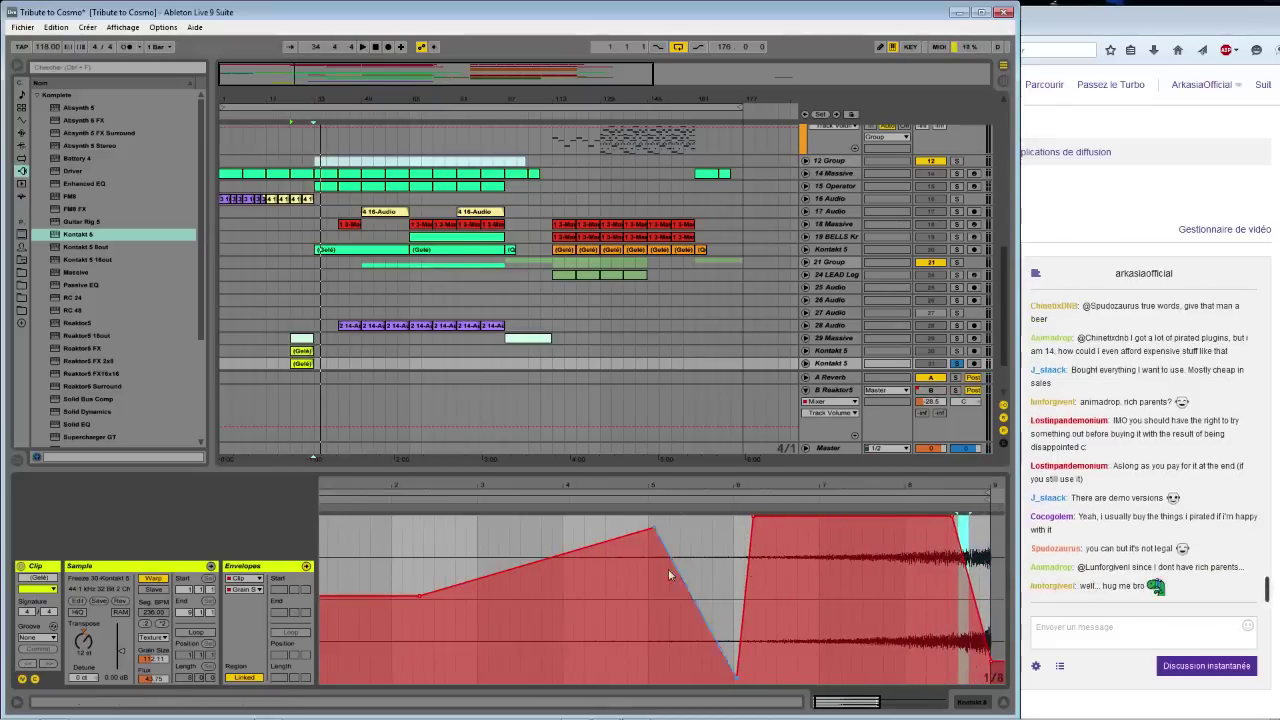
Draw a Flux Modulation envelope on the same clip: low until bar 6, peak just before bar 7, with a curved fall to bar 9
click(245, 589)
click(257, 628)
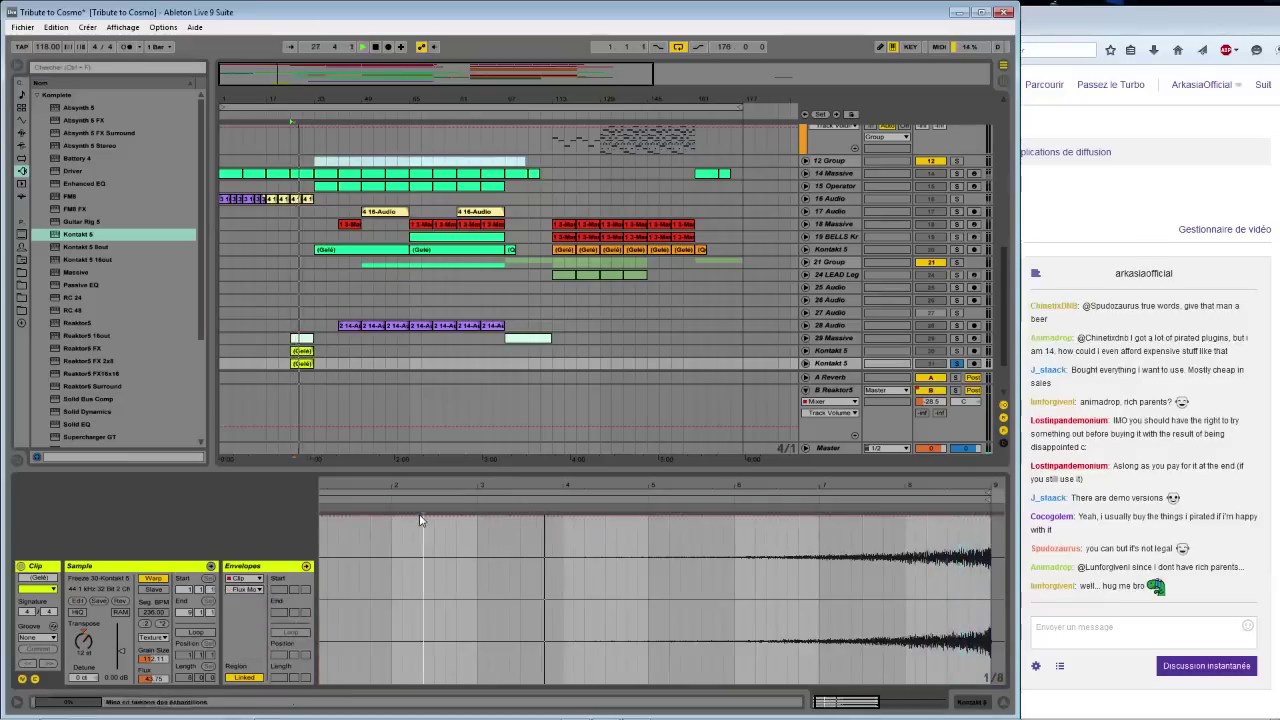
drag(418, 519, 420, 665)
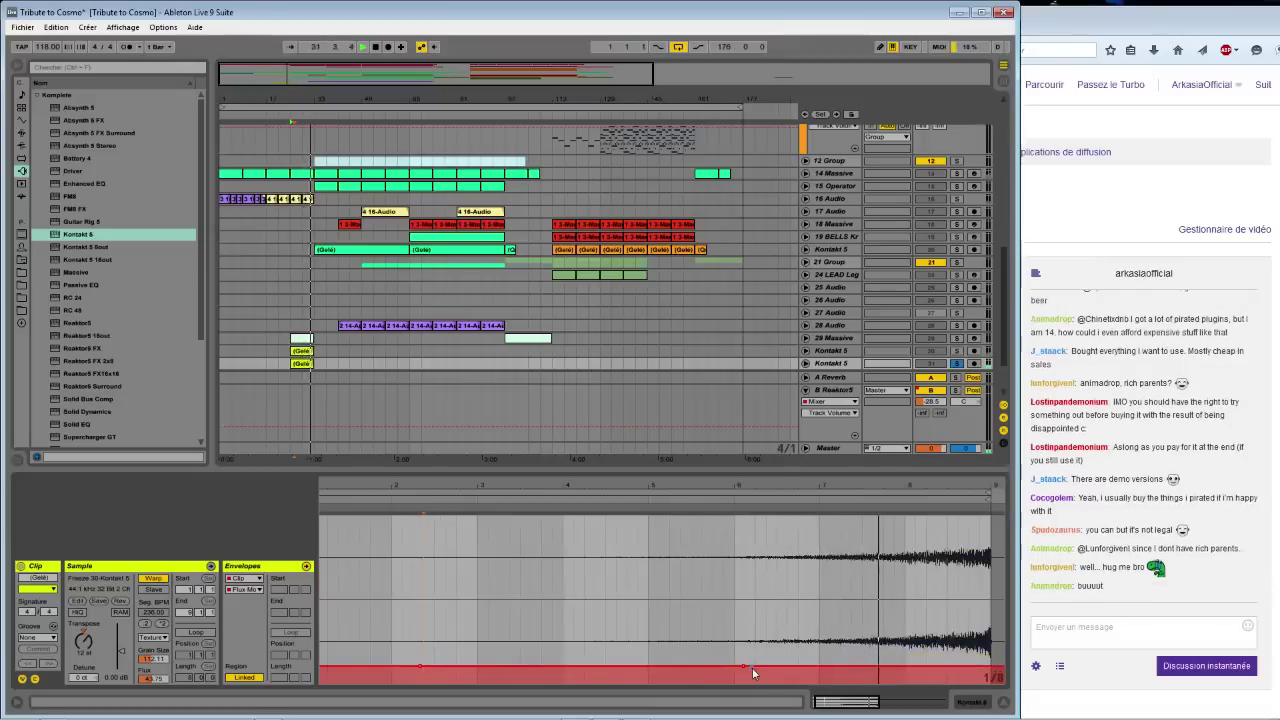
drag(742, 667, 868, 521)
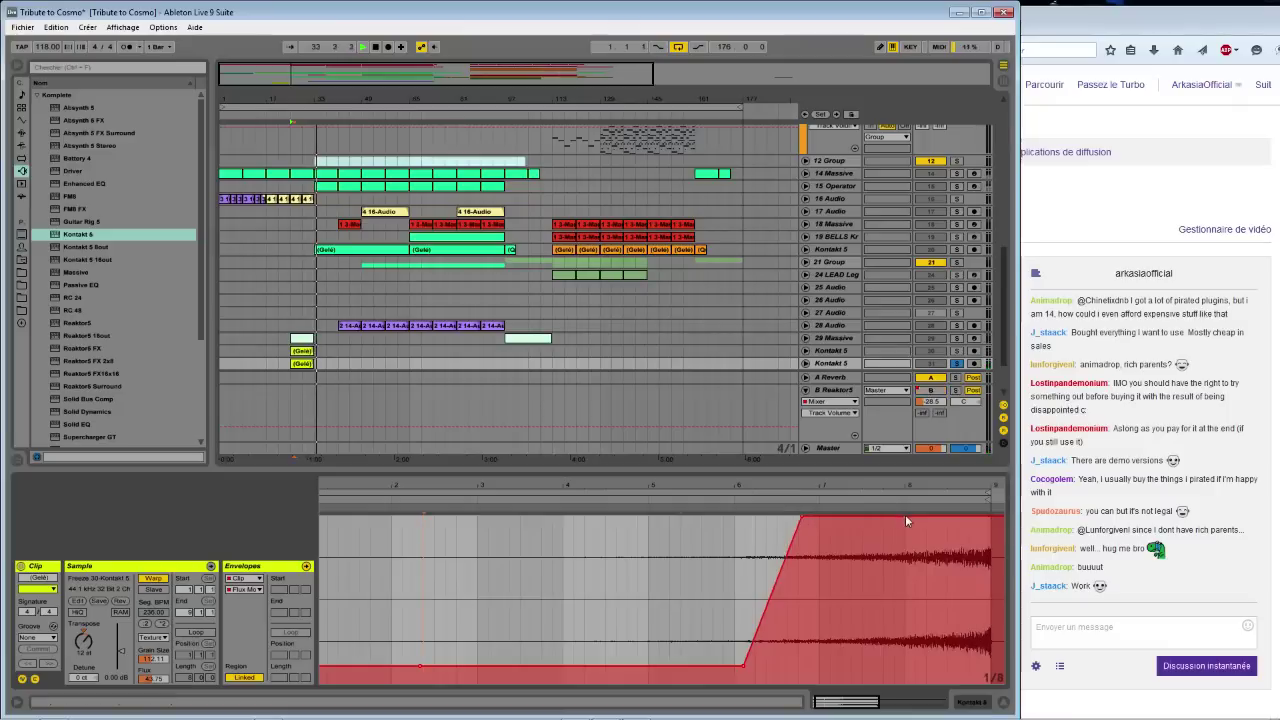
drag(1000, 517, 995, 684)
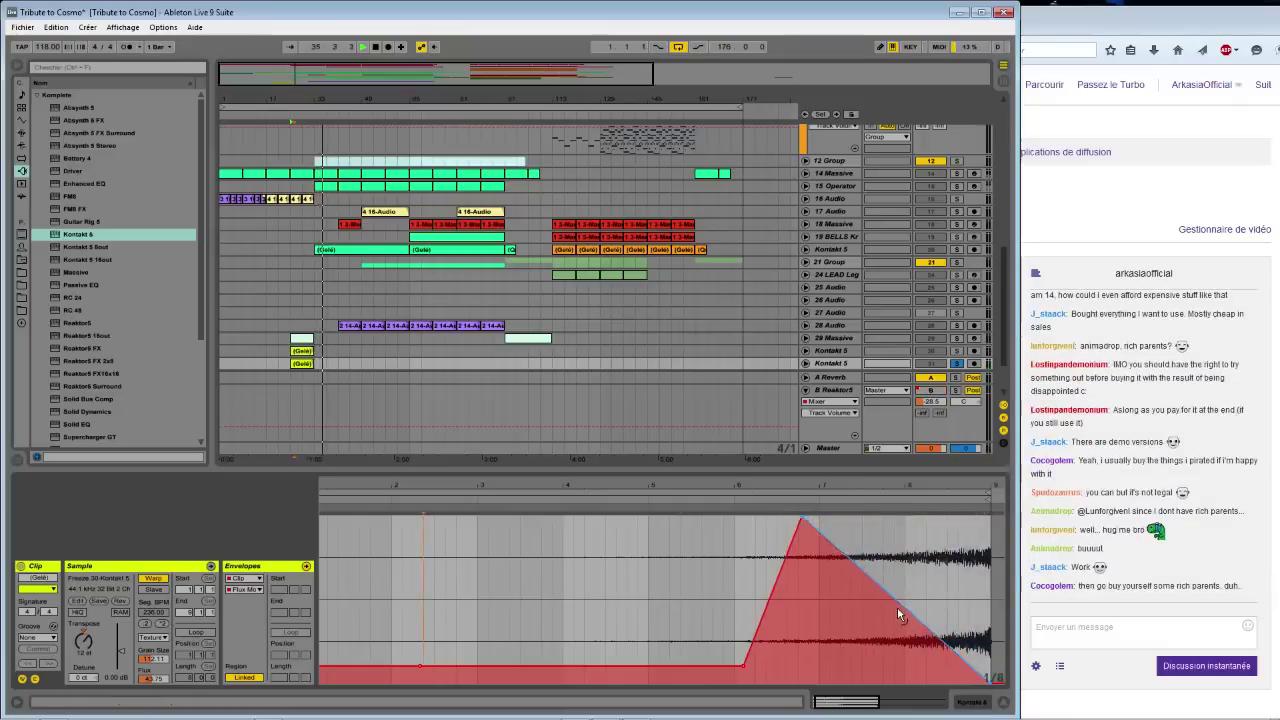
drag(897, 606, 908, 572)
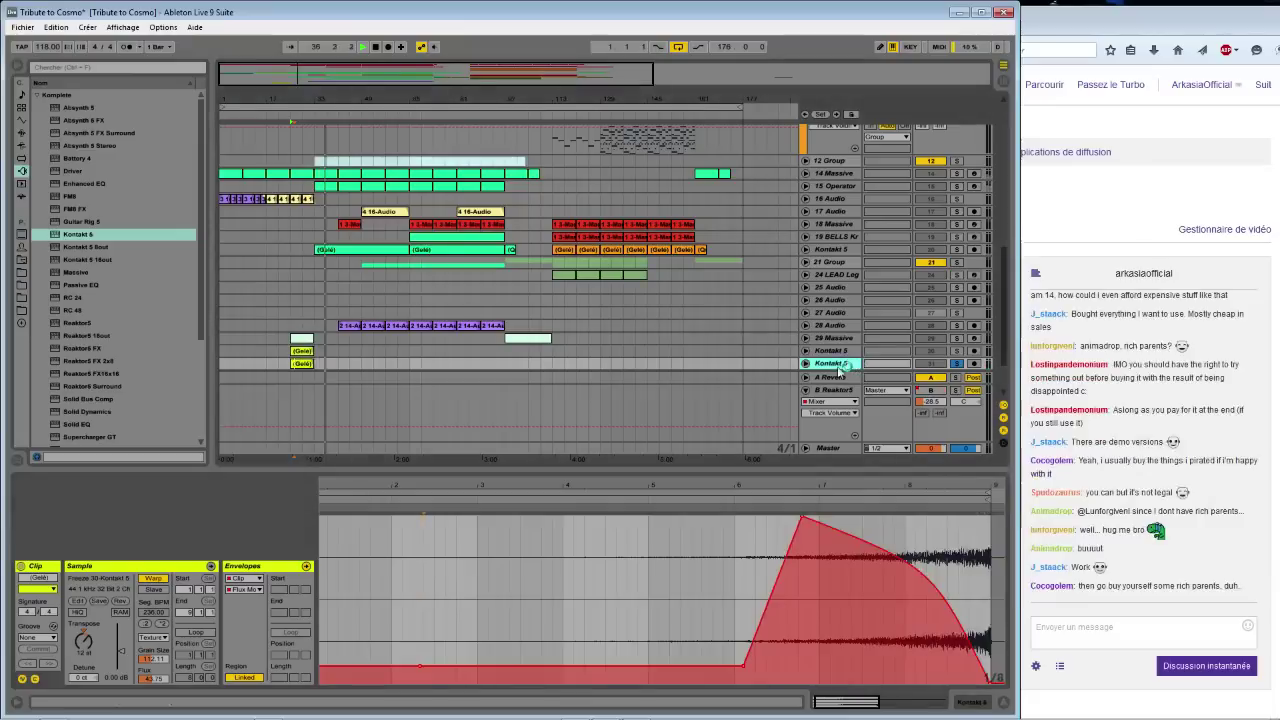
Add the Driver effect to the lower Kontakt 5 riser track and adjust its resonance and filter frequency during playback
key(ctrl+t)
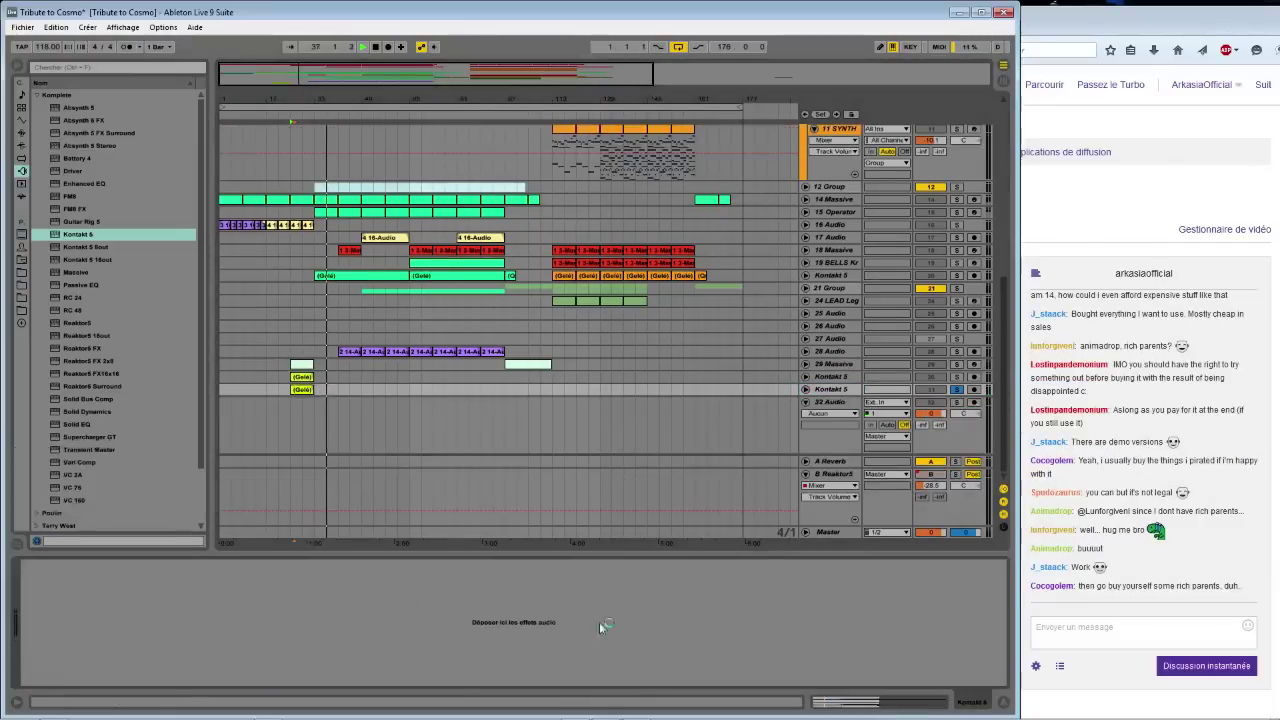
click(66, 172)
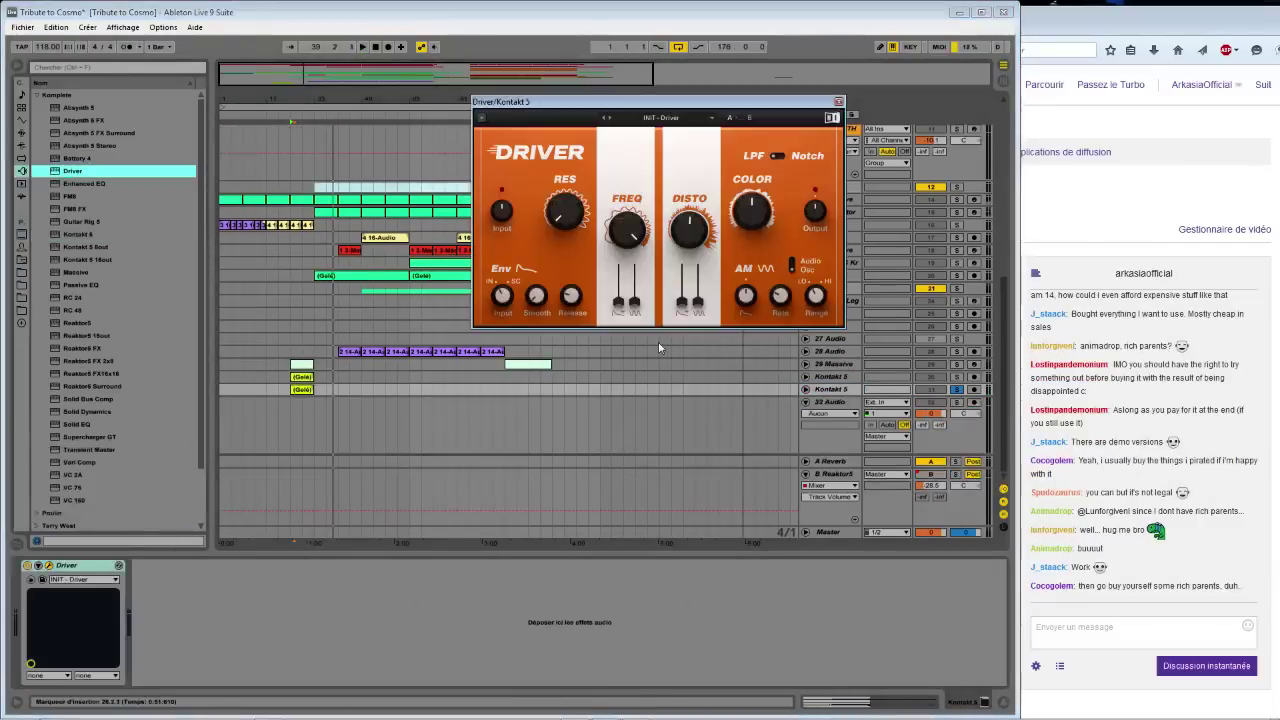
key(space)
drag(566, 225, 566, 217)
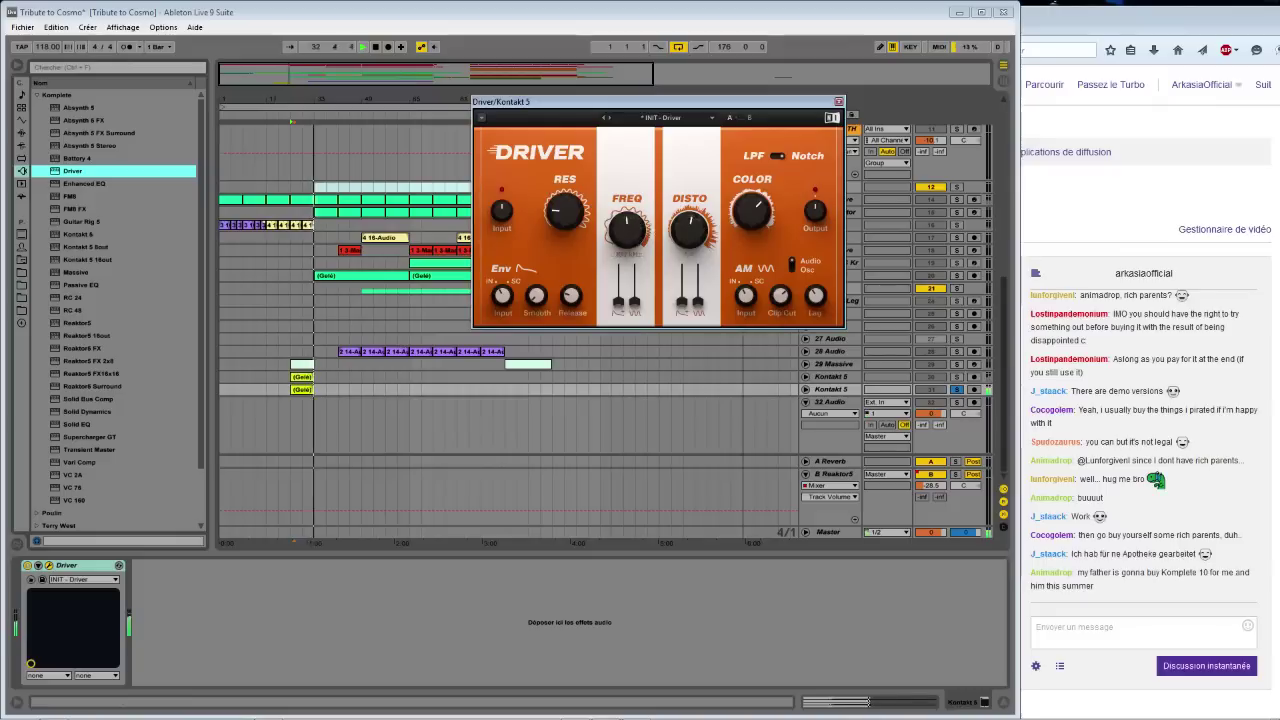
drag(626, 228, 632, 229)
key(space)
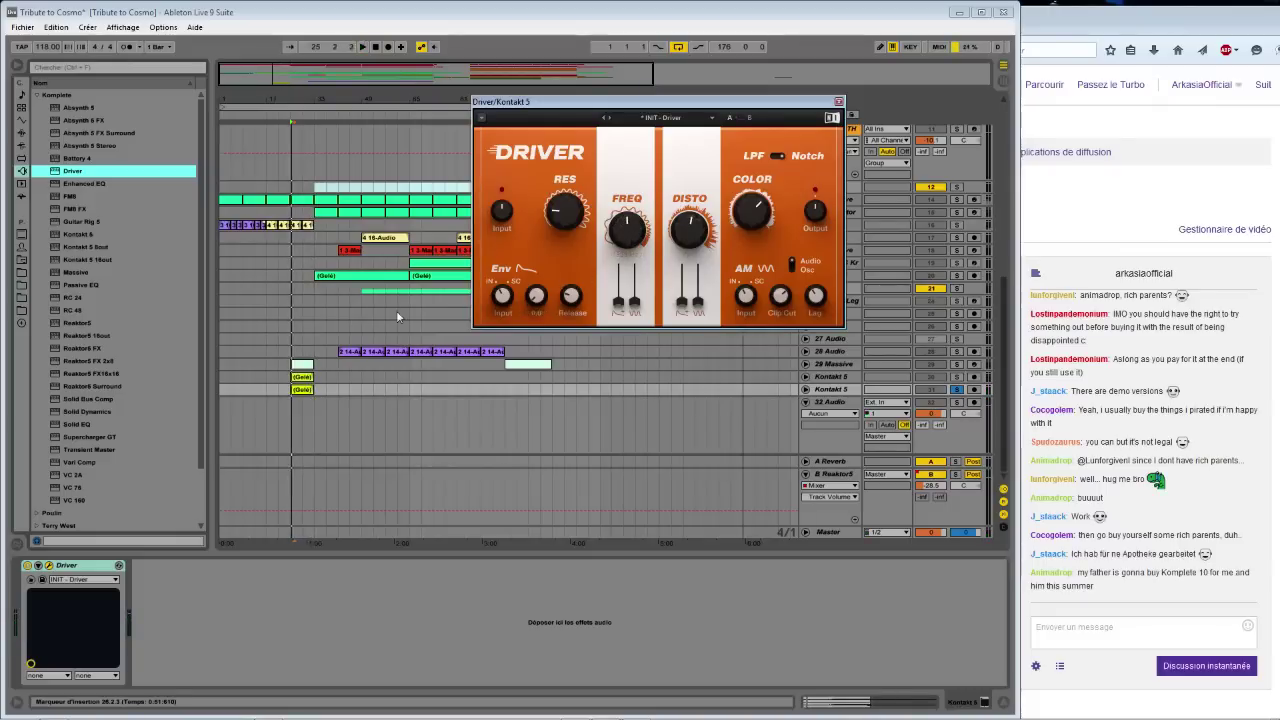
Unfold the lower Kontakt 5 riser track and readjust Driver's filter frequency while the riser plays
click(304, 403)
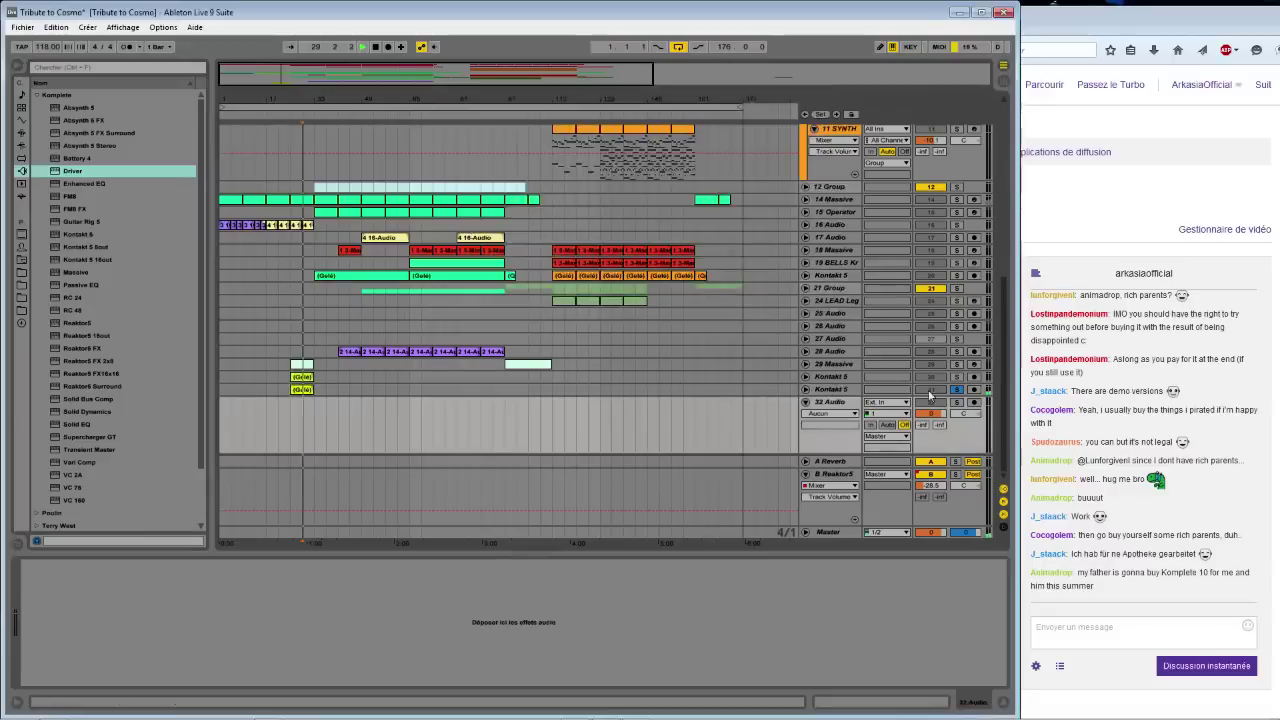
click(805, 390)
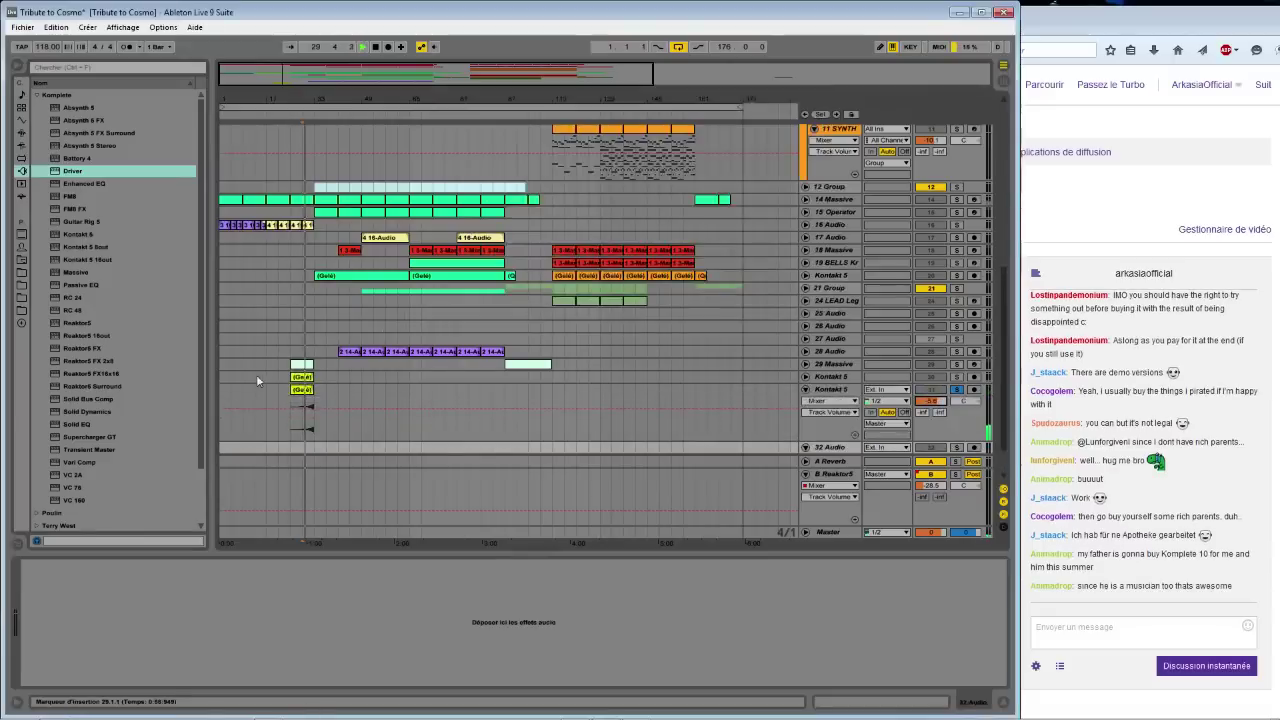
click(630, 400)
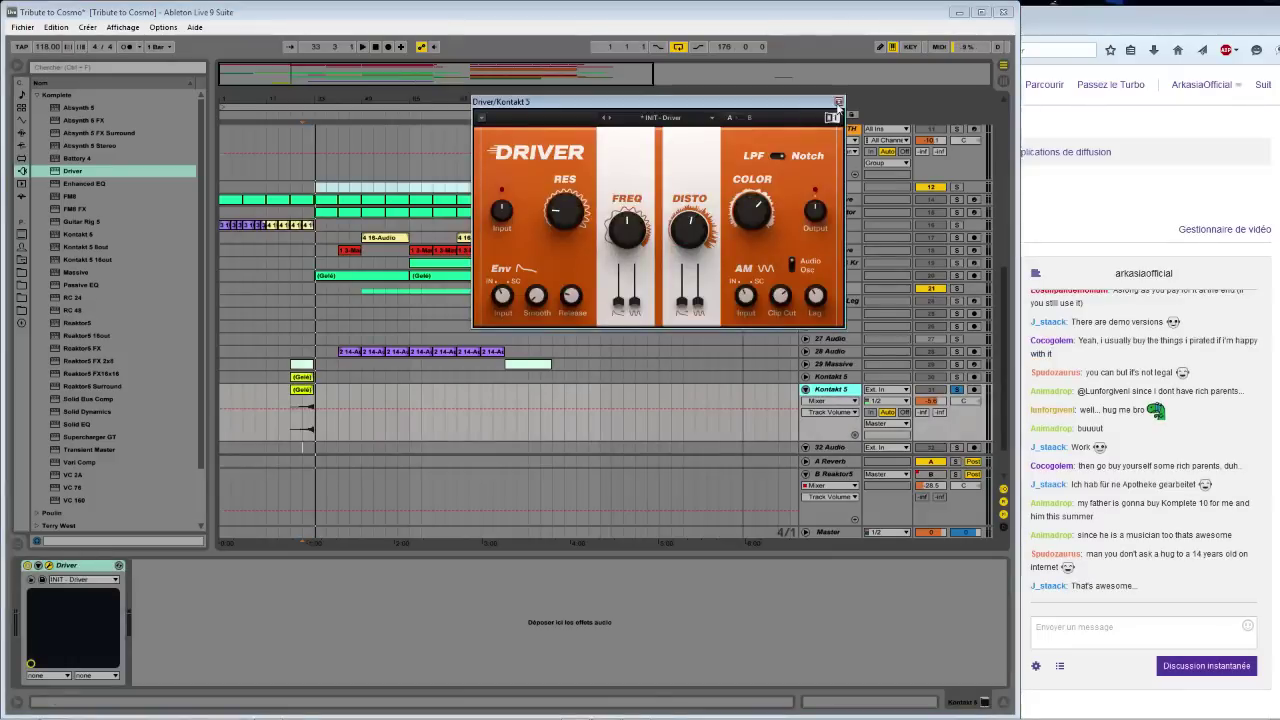
key(space)
mouse_move(627, 231)
mouse_down()
mouse_move(627, 262)
mouse_move(627, 232)
mouse_up()
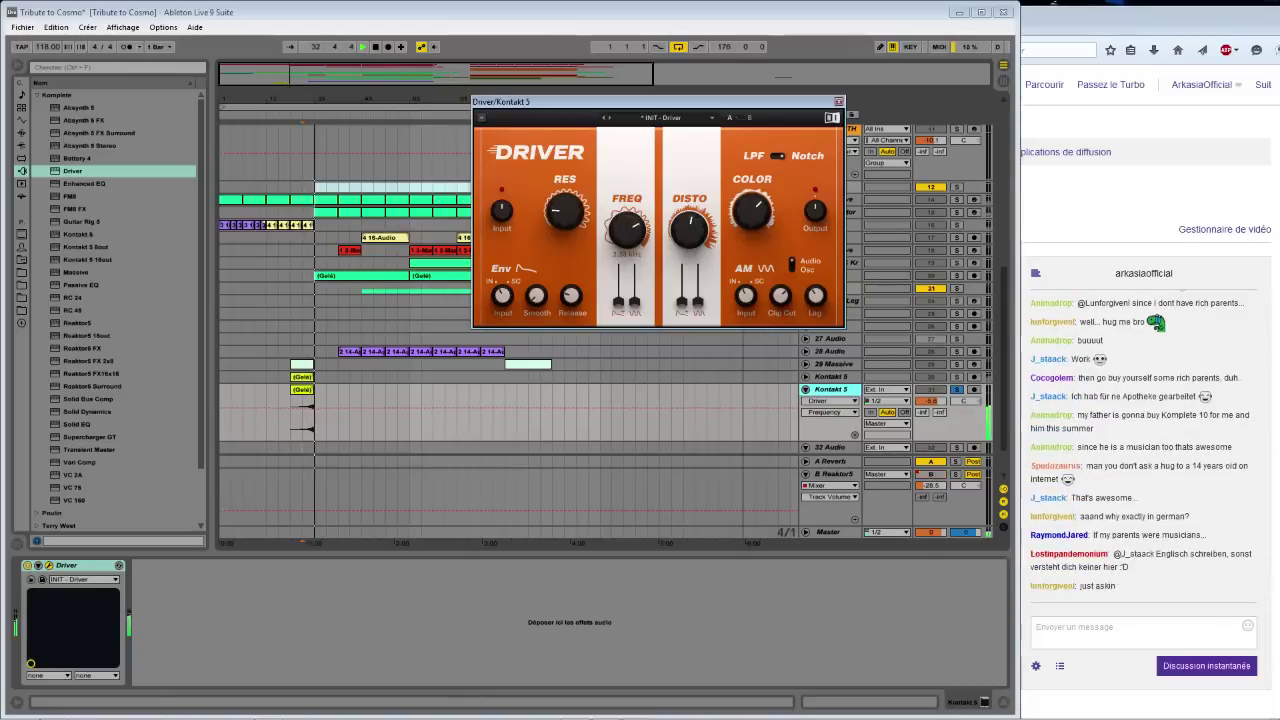
drag(627, 230, 627, 243)
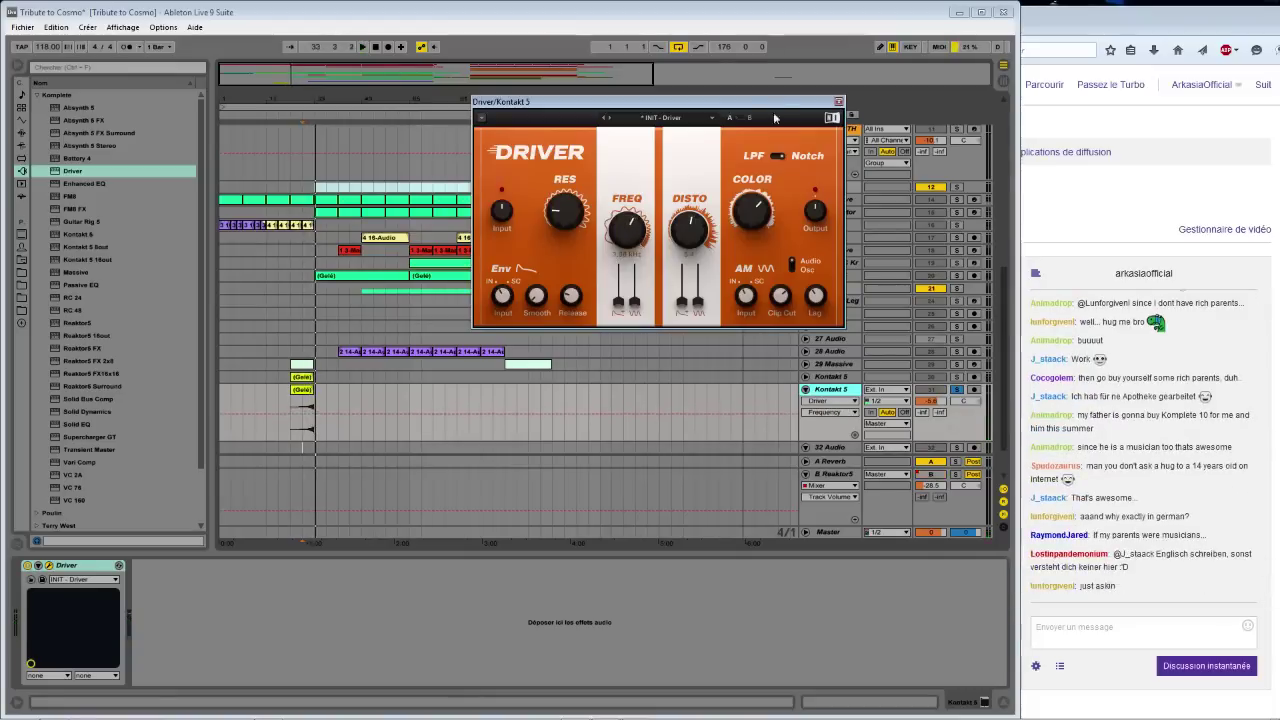
click(838, 102)
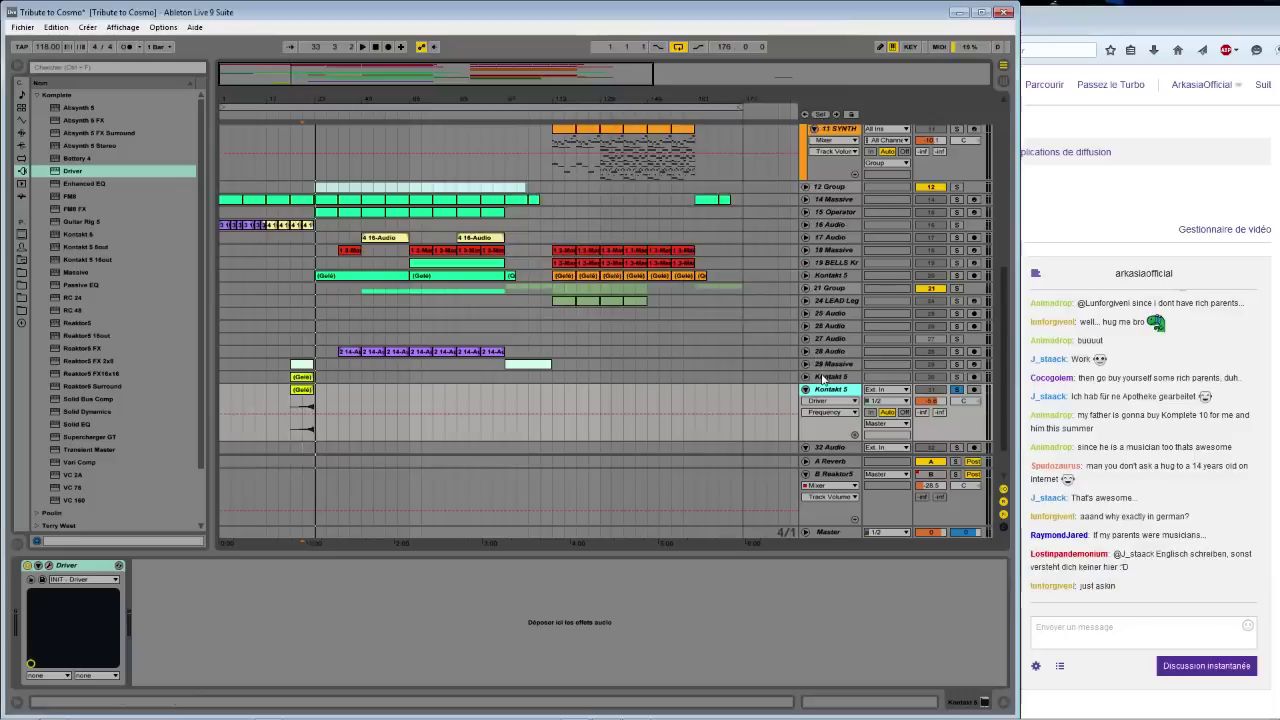
Copy Driver to the upper Kontakt 5 riser track, solo that track and lower the copy's filter frequency during playback
click(91, 568)
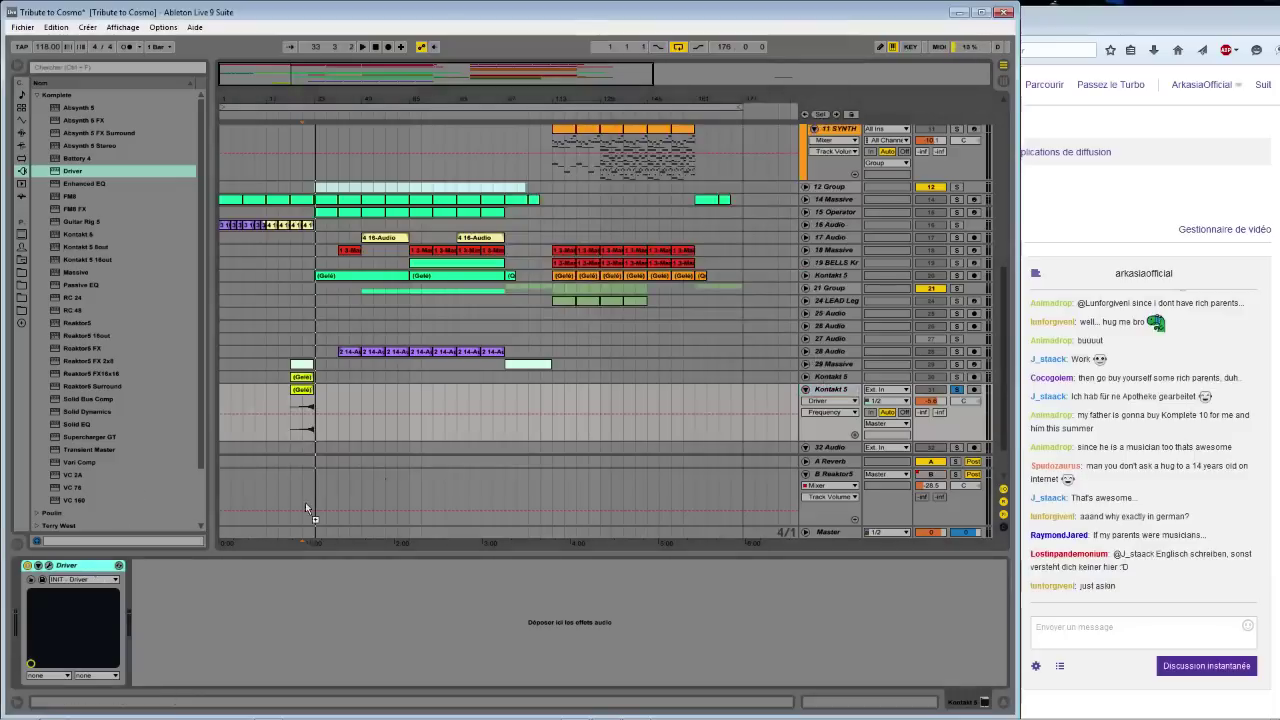
click(821, 376)
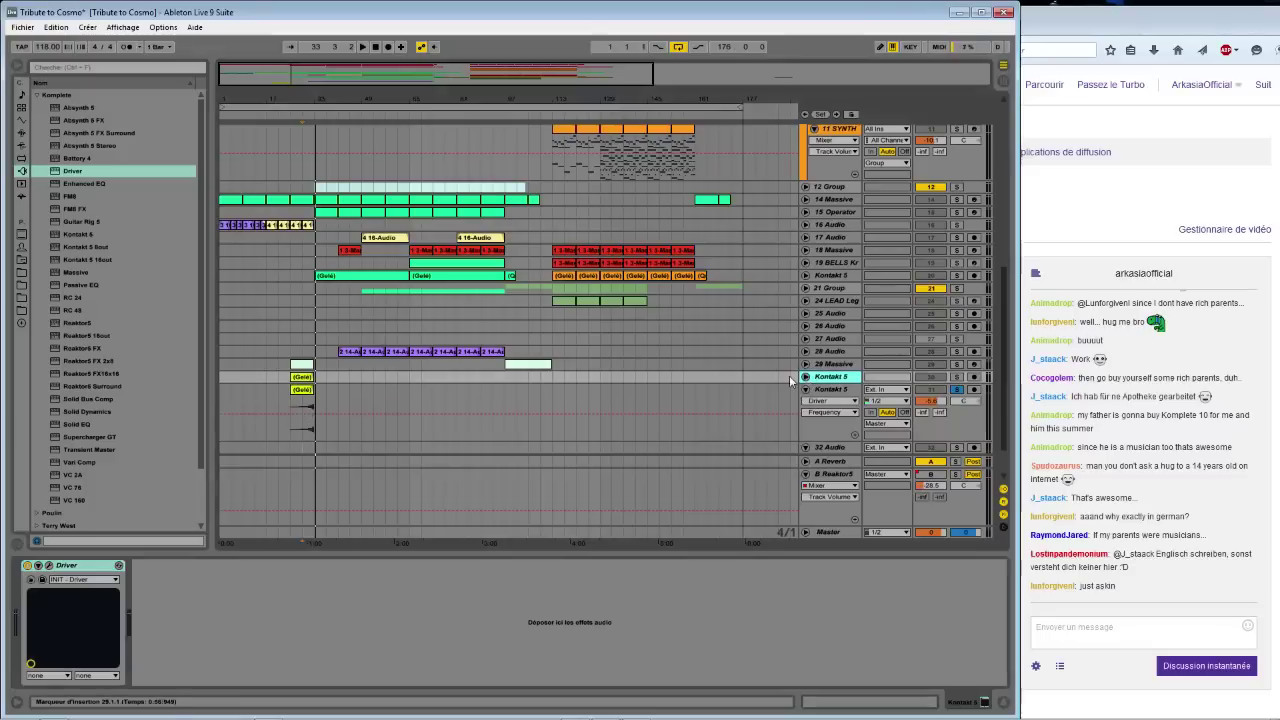
click(806, 377)
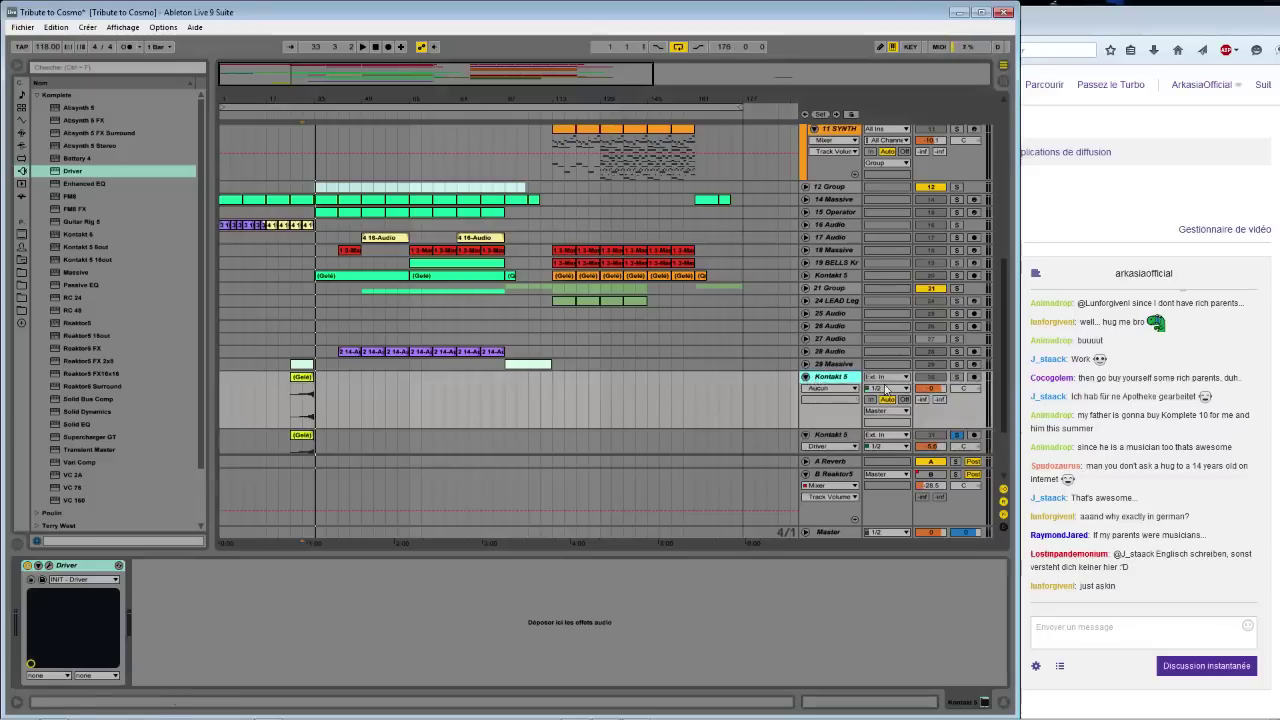
click(958, 378)
click(836, 380)
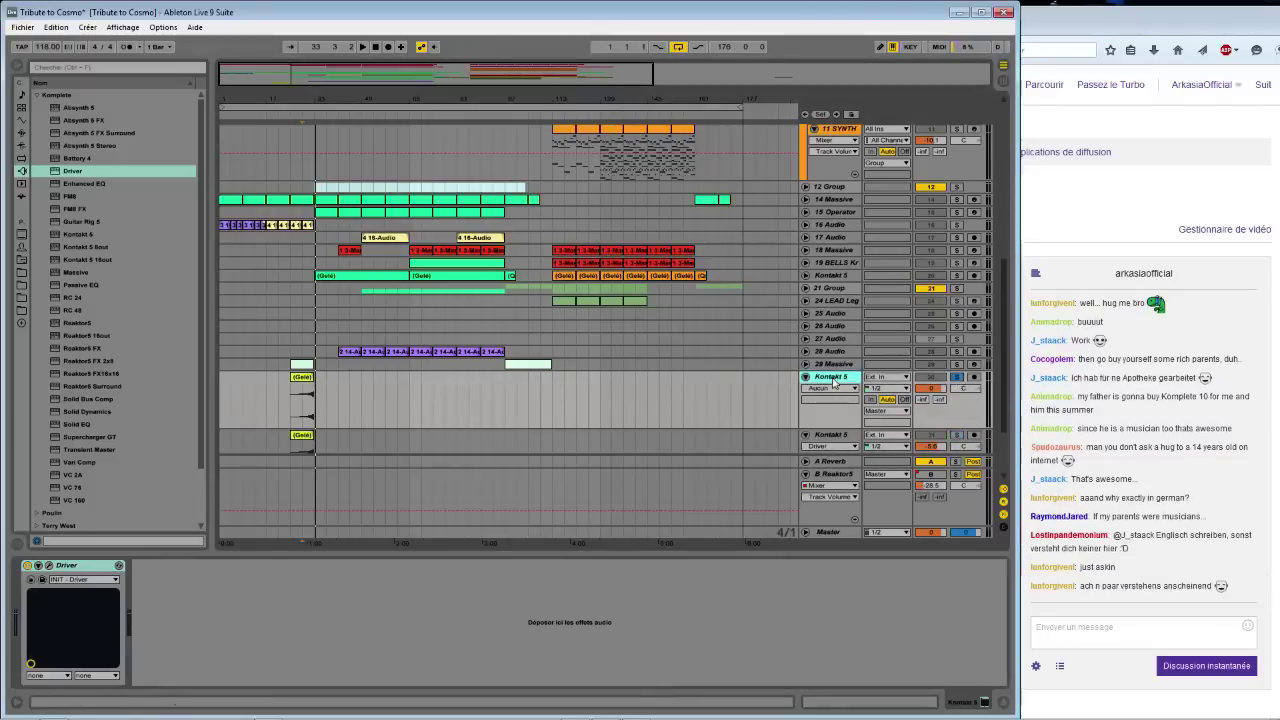
key(space)
click(47, 566)
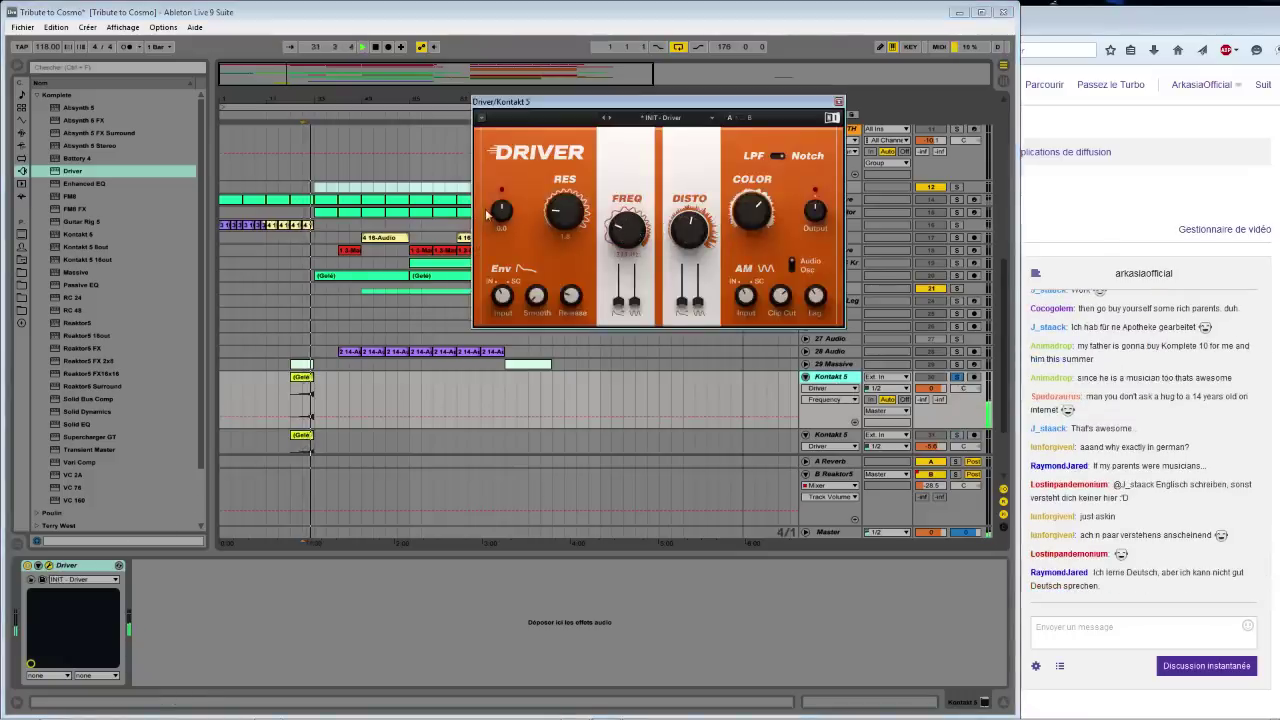
click(839, 103)
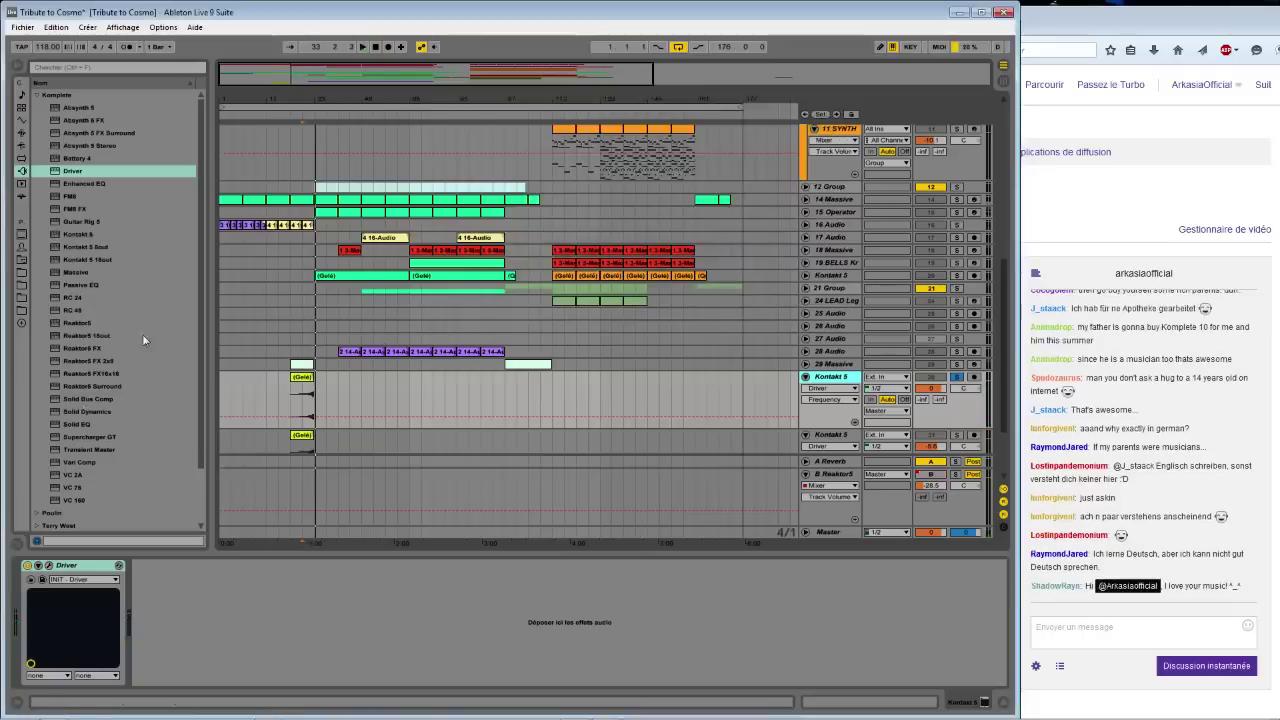
Add a Saturator set to Medium Curve and an Auto Filter with lowered cutoff and 0.20 resonance to the upper riser track
click(21, 133)
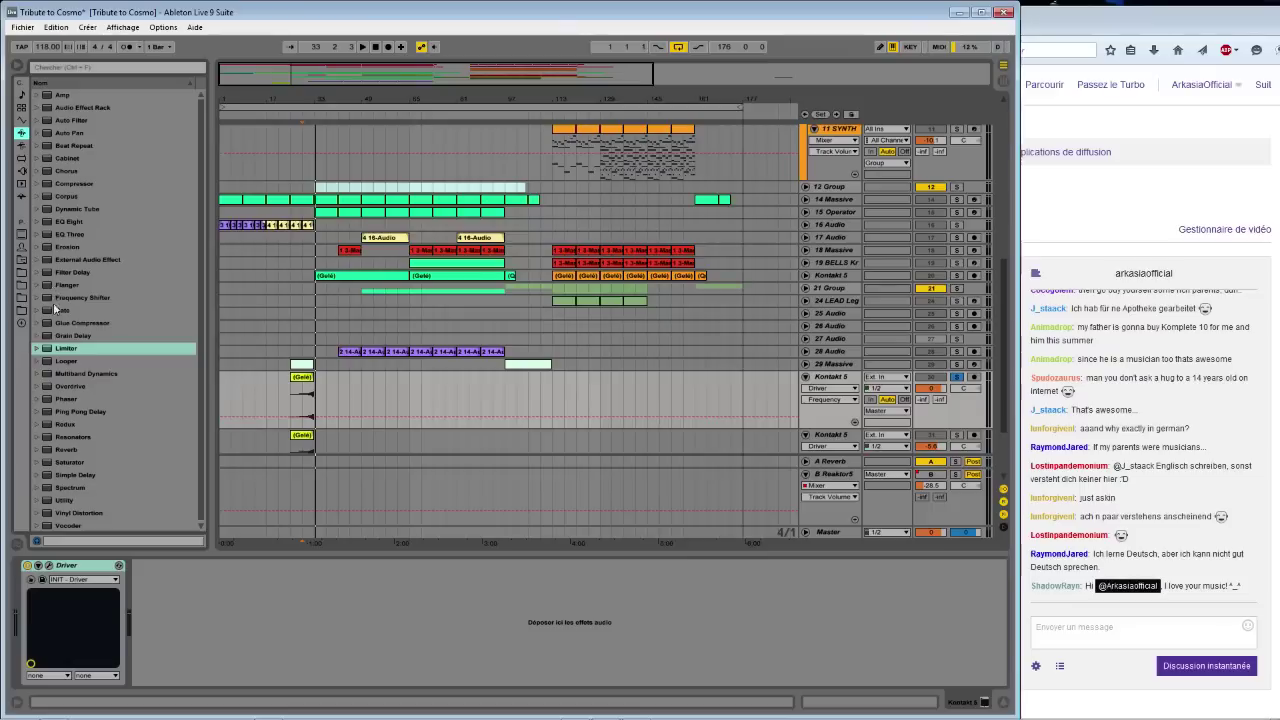
double_click(62, 462)
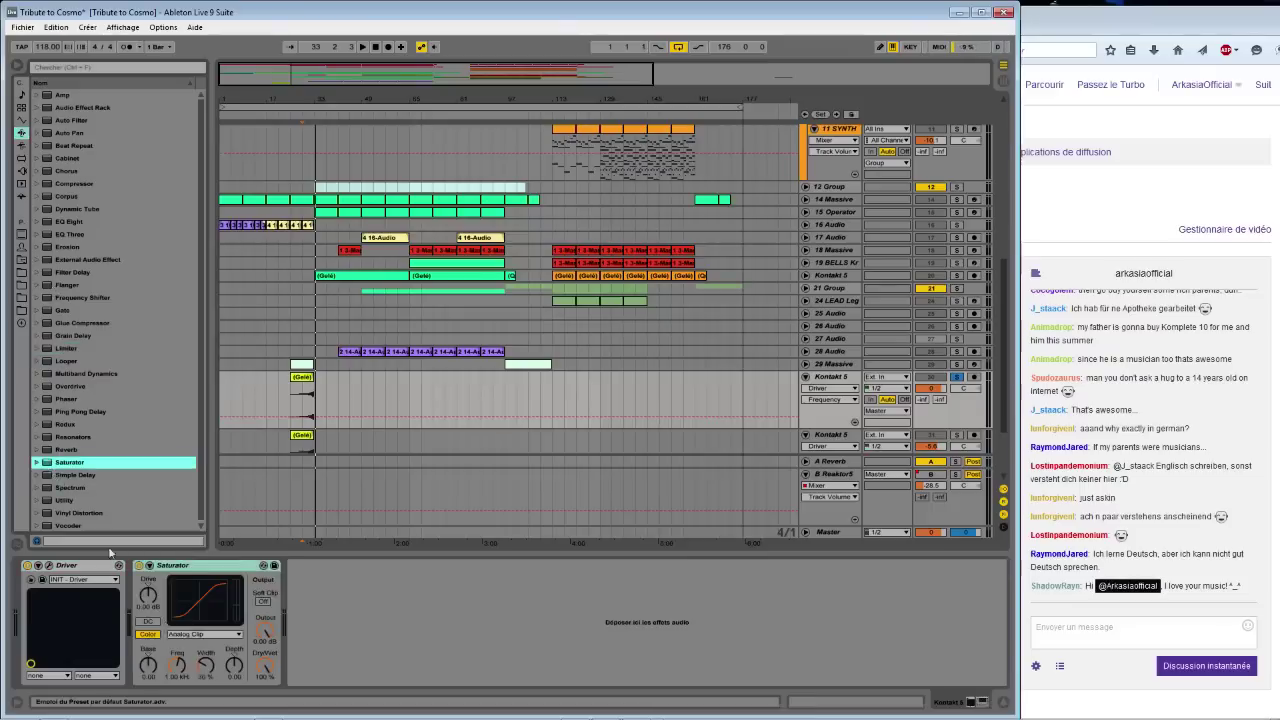
click(190, 634)
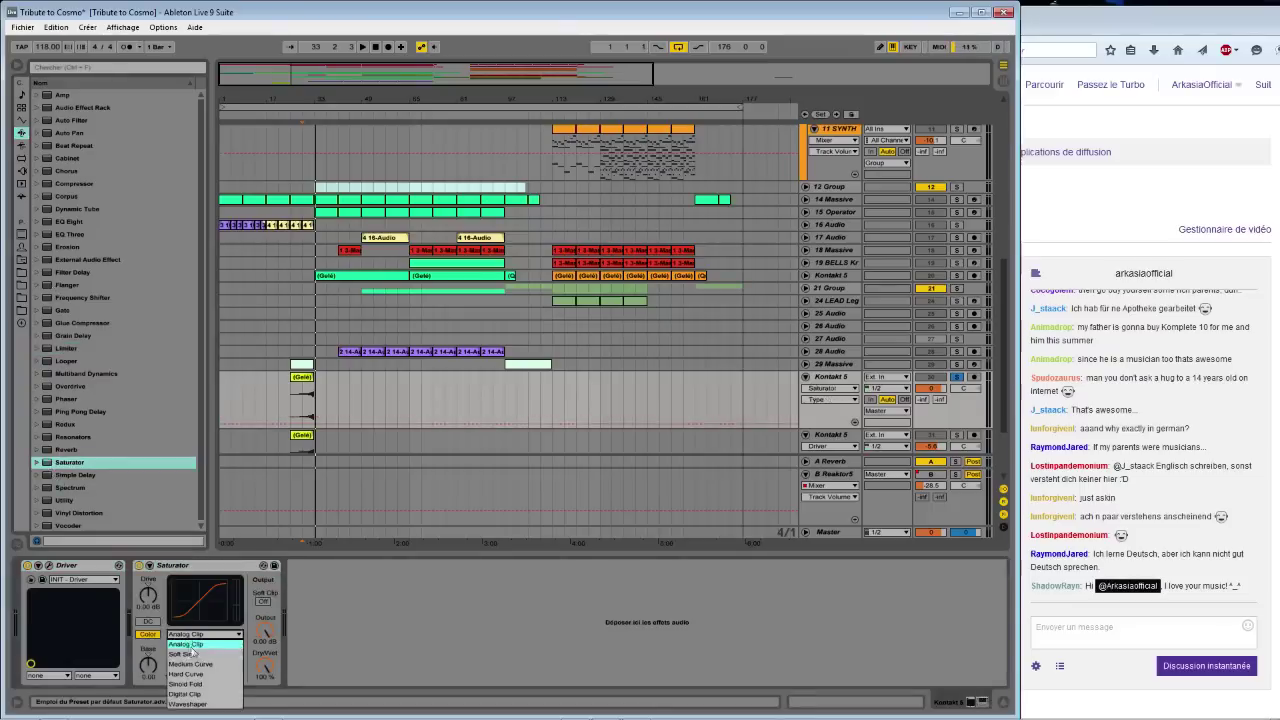
click(195, 662)
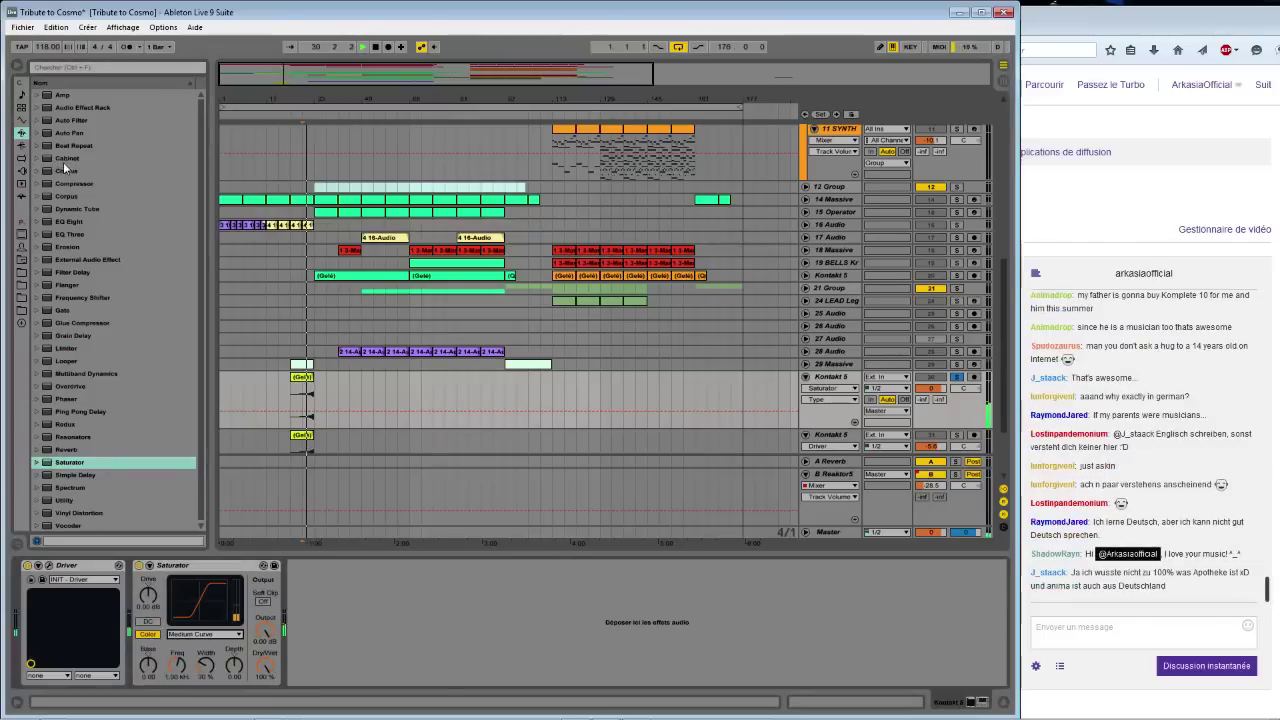
double_click(68, 120)
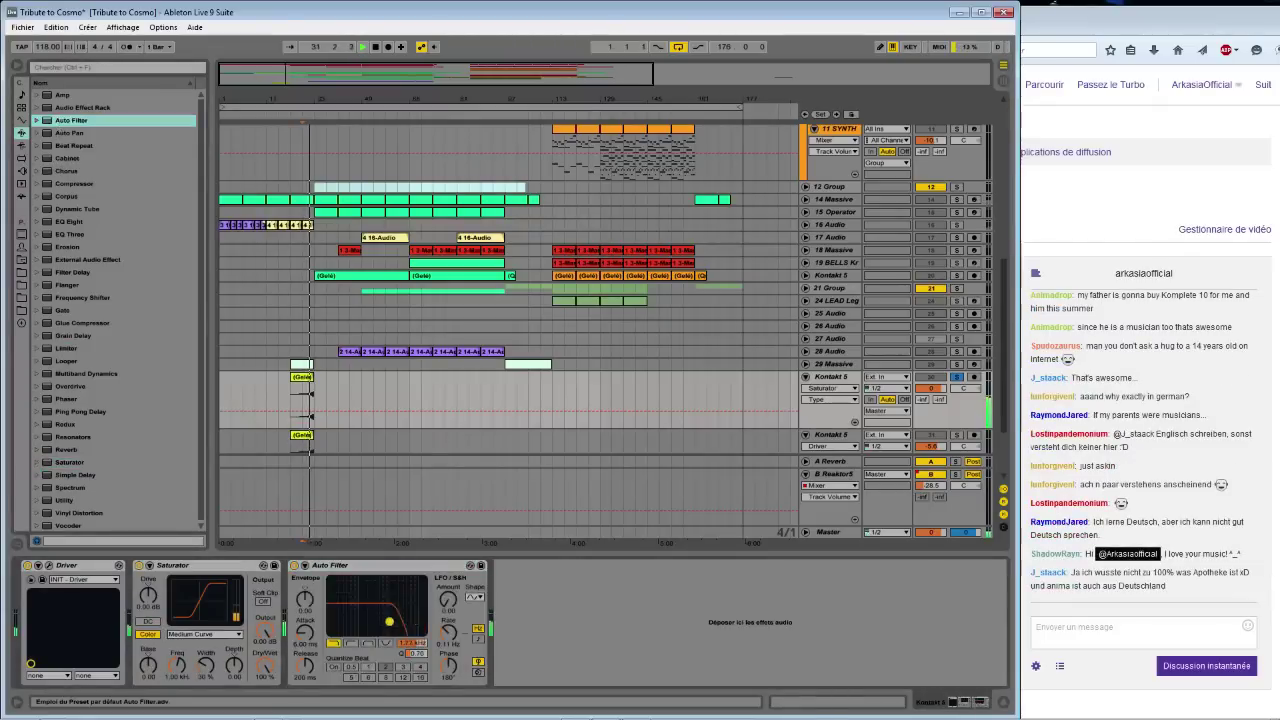
drag(389, 622, 382, 632)
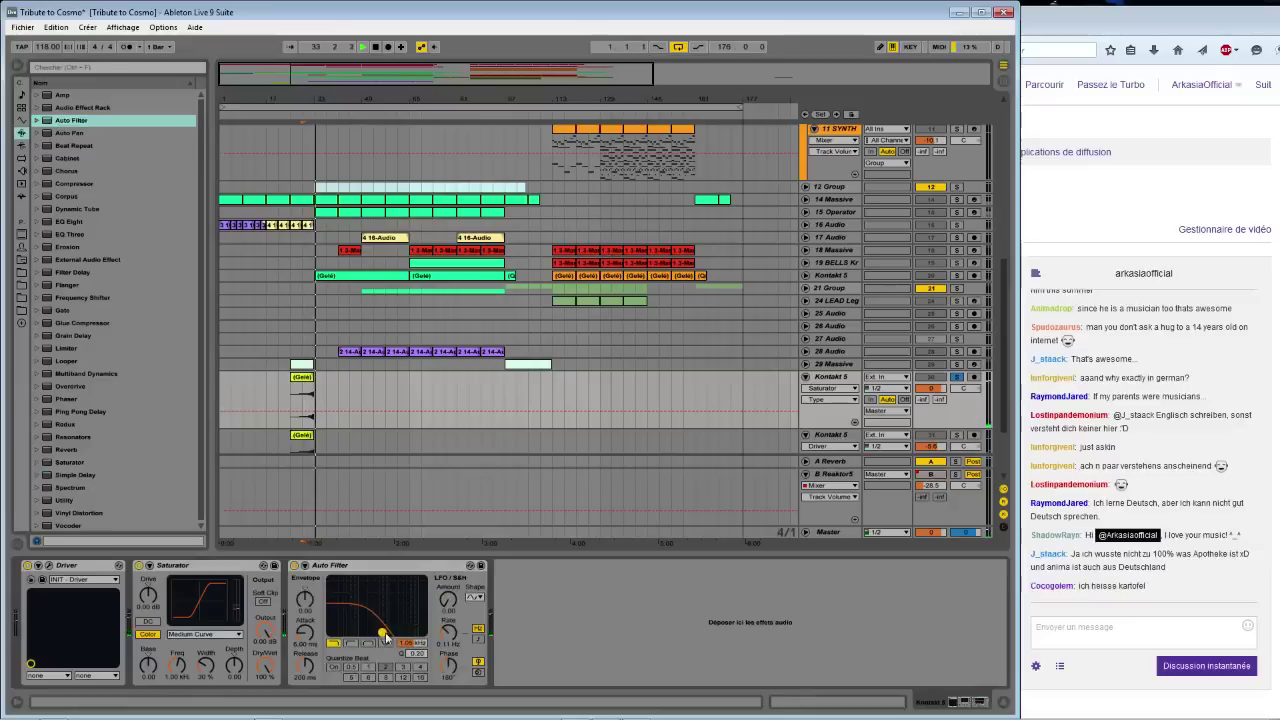
Solo both Kontakt 5 riser tracks and play them together
scroll(760, 310, down, 3)
click(956, 368)
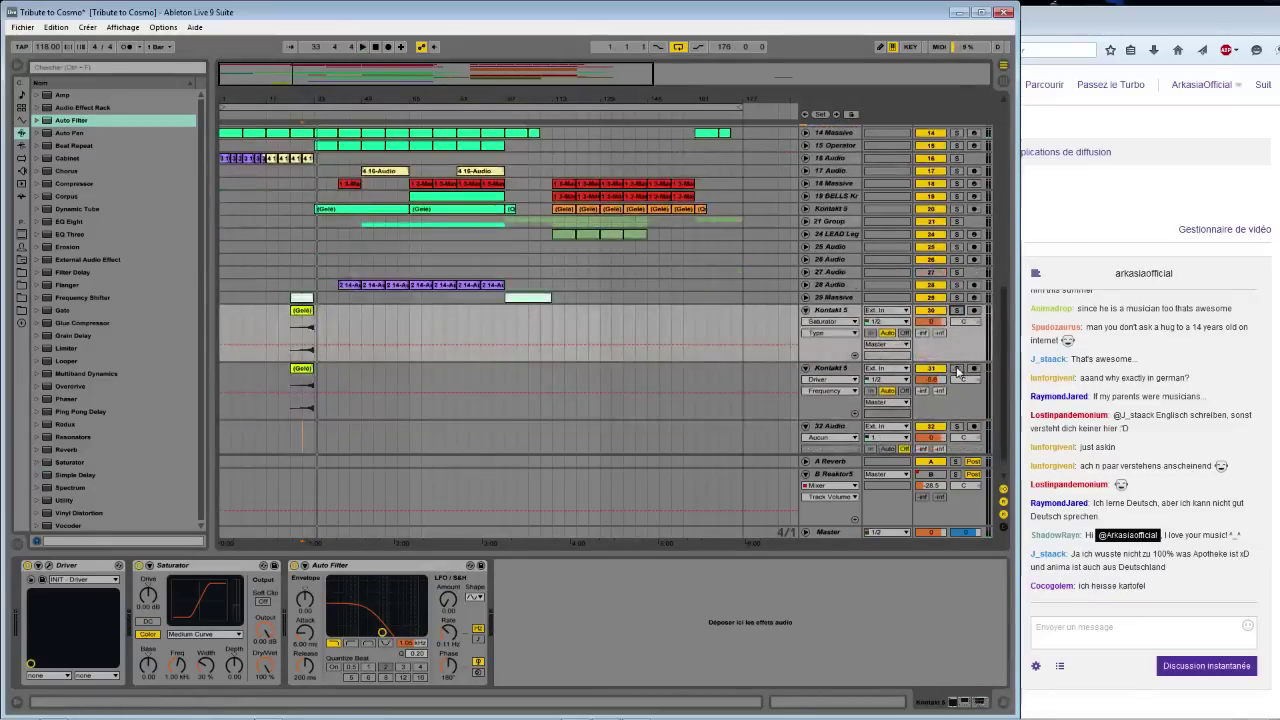
click(956, 310)
key(space)
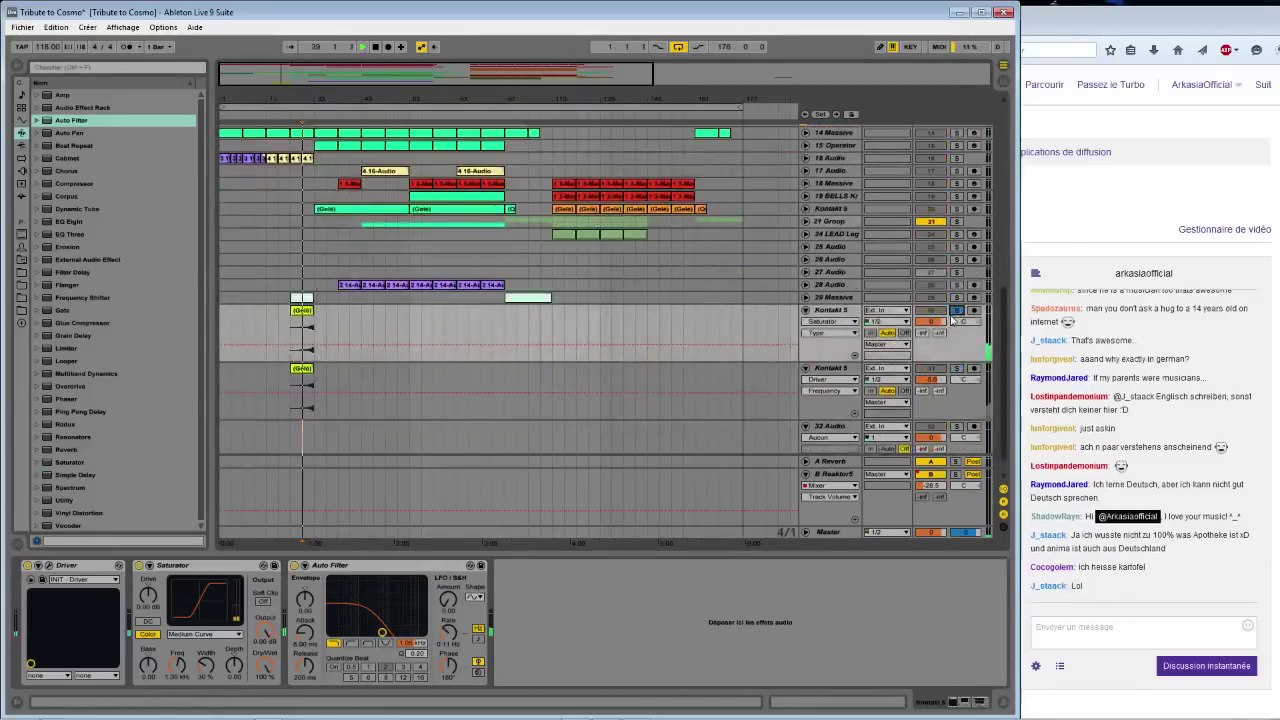
Solo the lower Kontakt 5 riser track alongside the upper one and reduce the upper riser's track volume
click(957, 369)
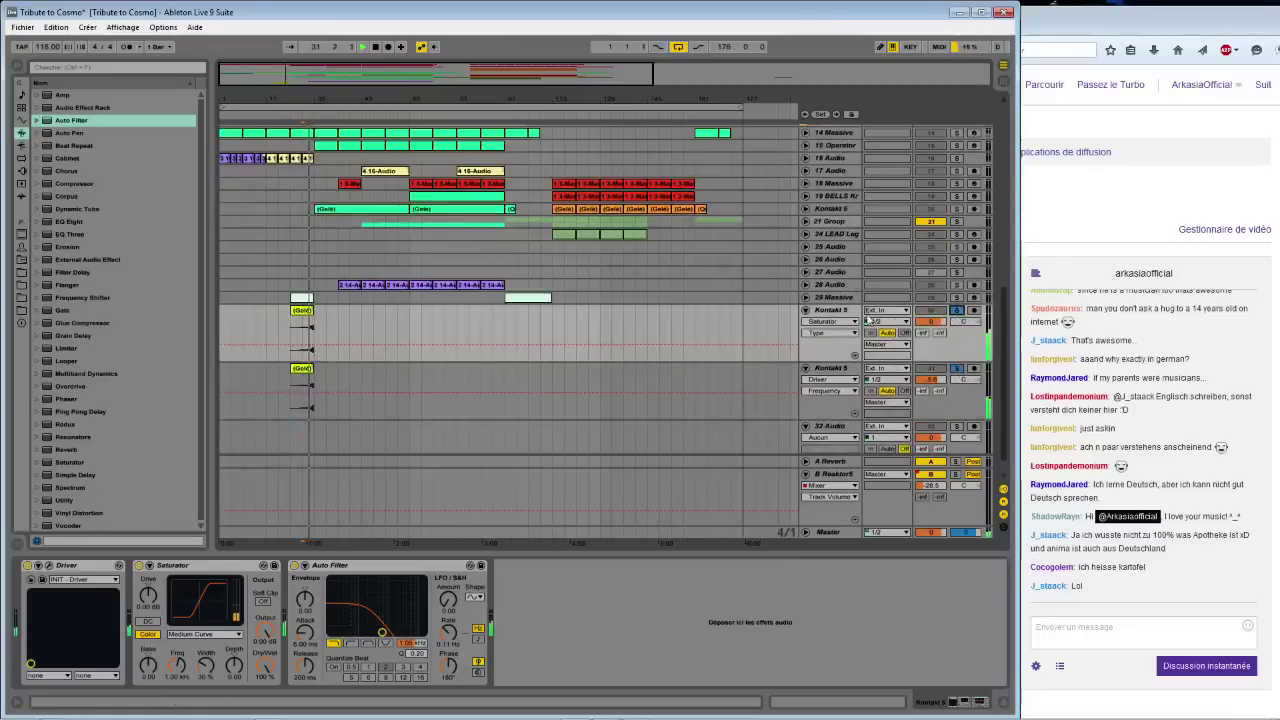
drag(926, 327, 926, 340)
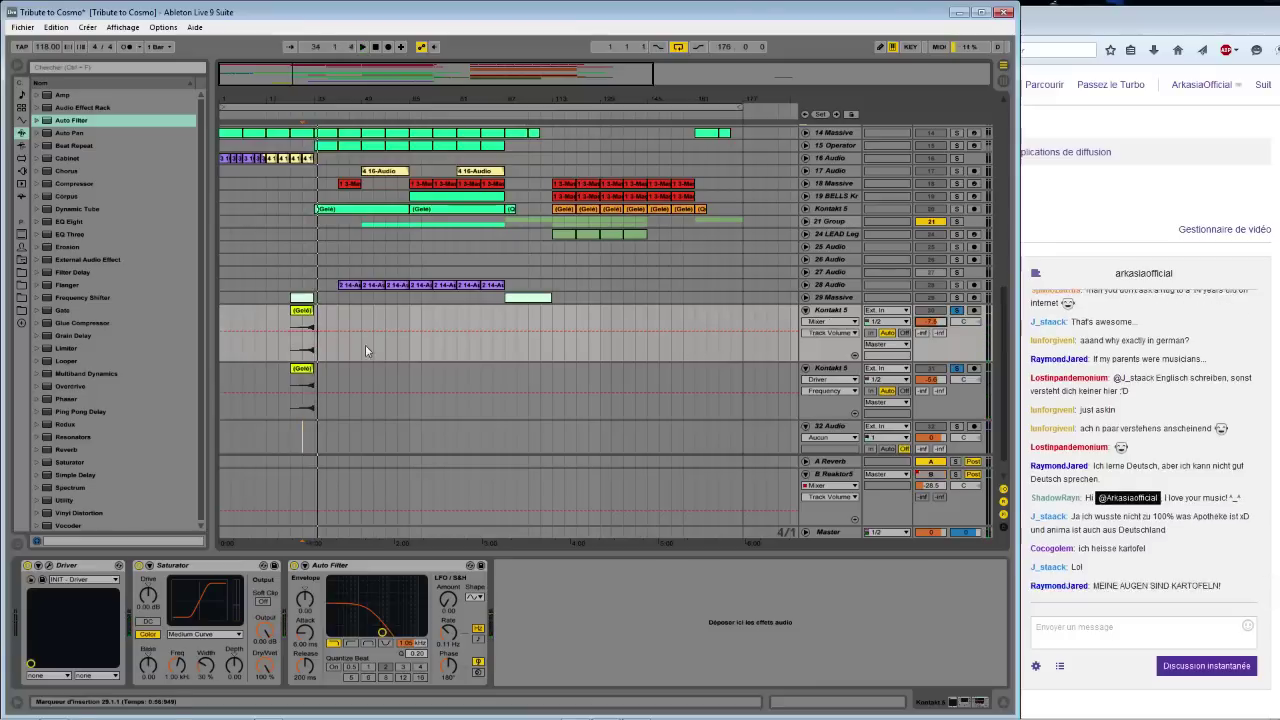
Select the upper riser's clip range, fold both Kontakt 5 riser tracks and start playback
click(306, 306)
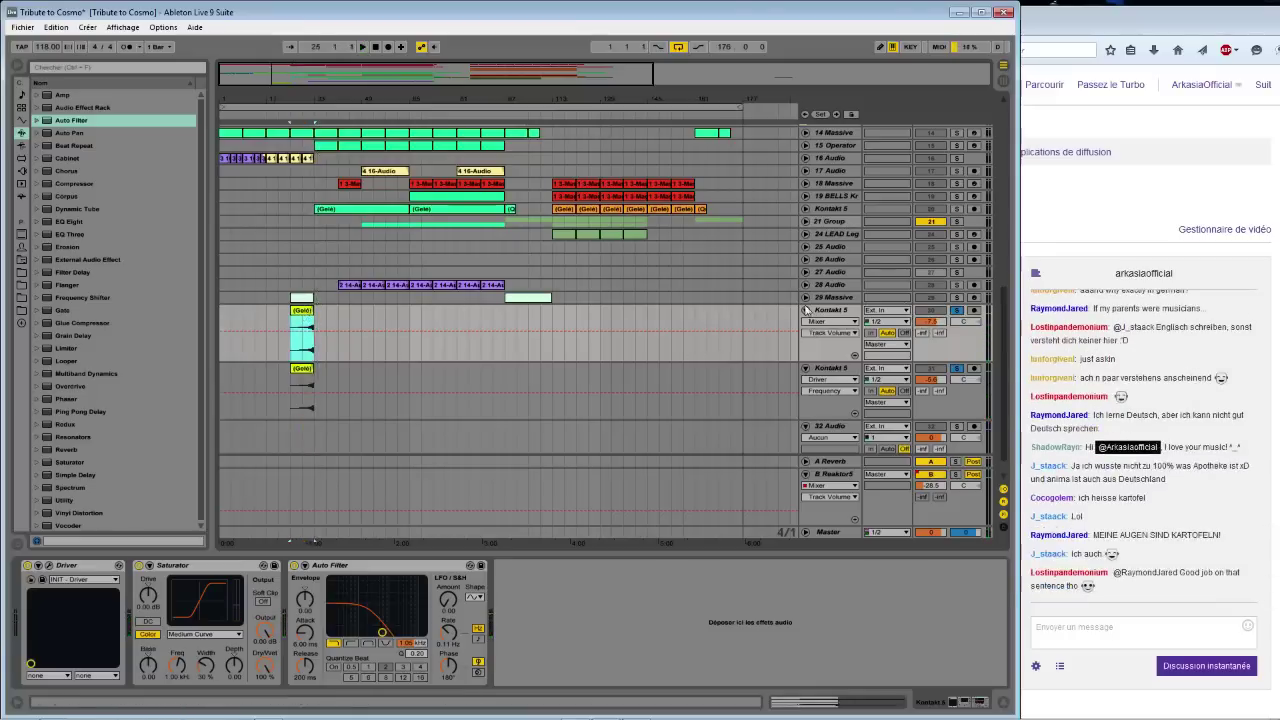
click(806, 310)
click(806, 322)
click(828, 323)
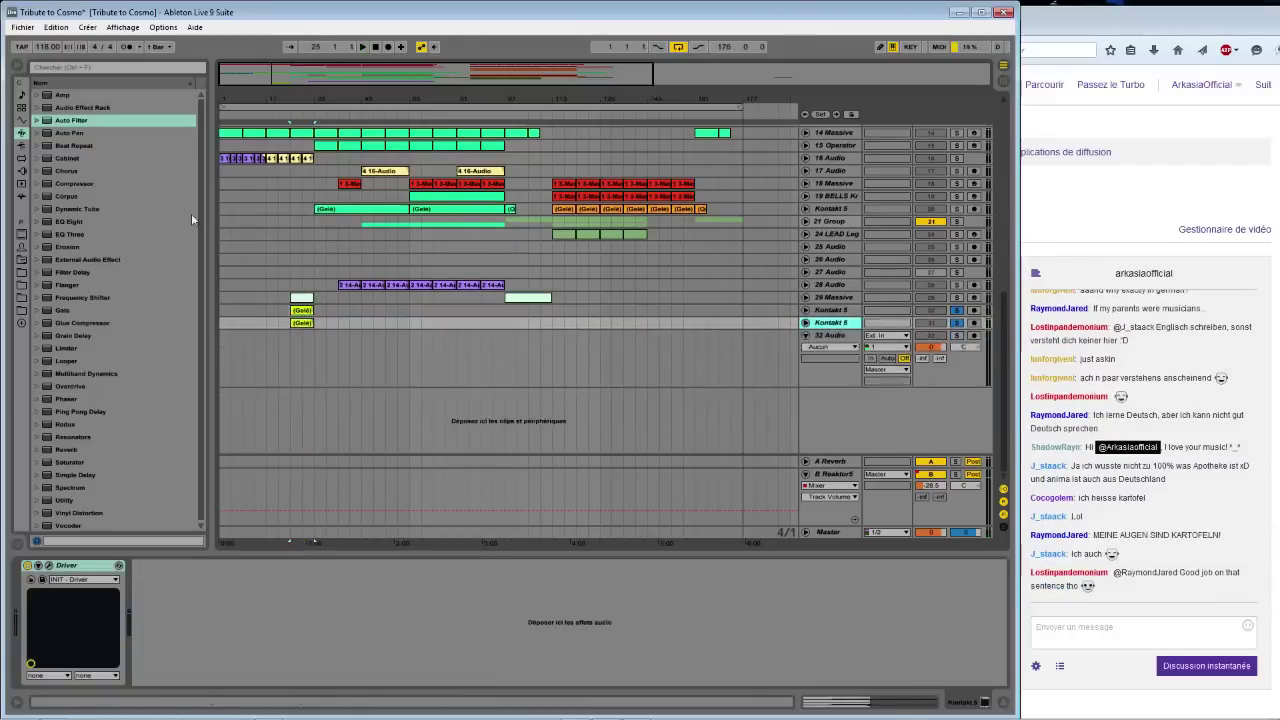
key(space)
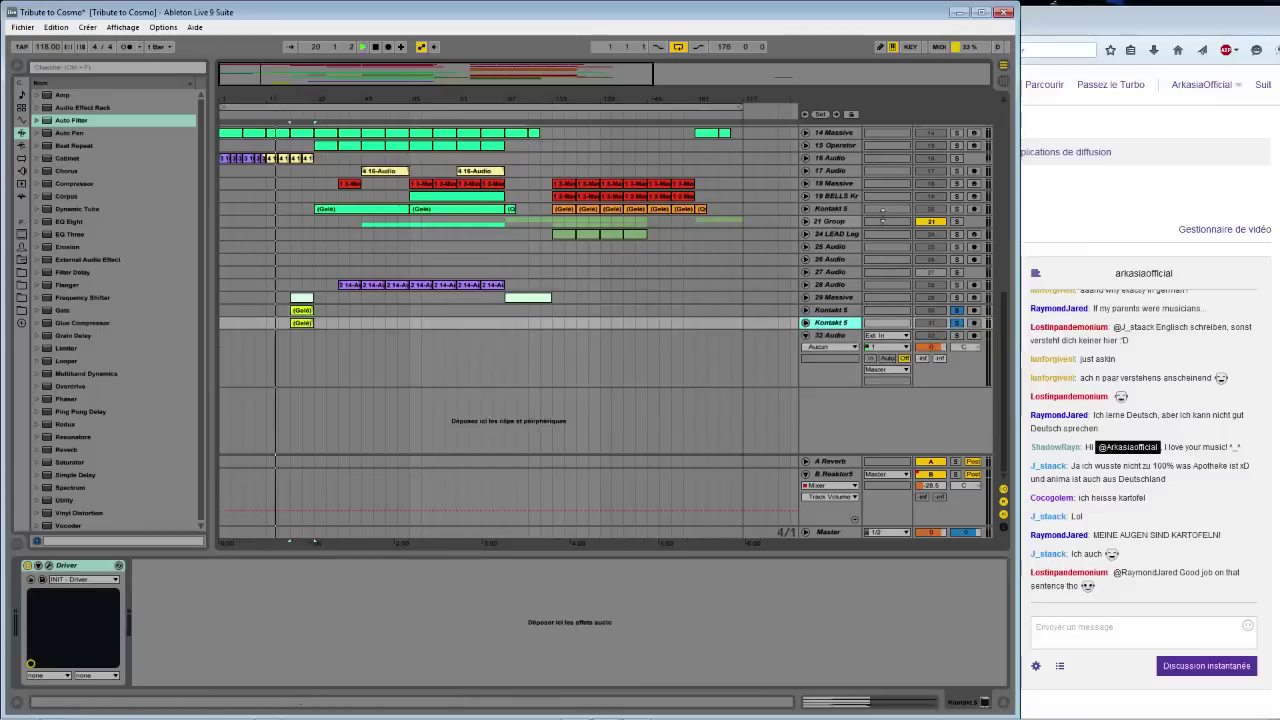
Group the two Kontakt 5 riser tracks, fold the group and give it a white track colour
click(852, 311)
shift+click(855, 323)
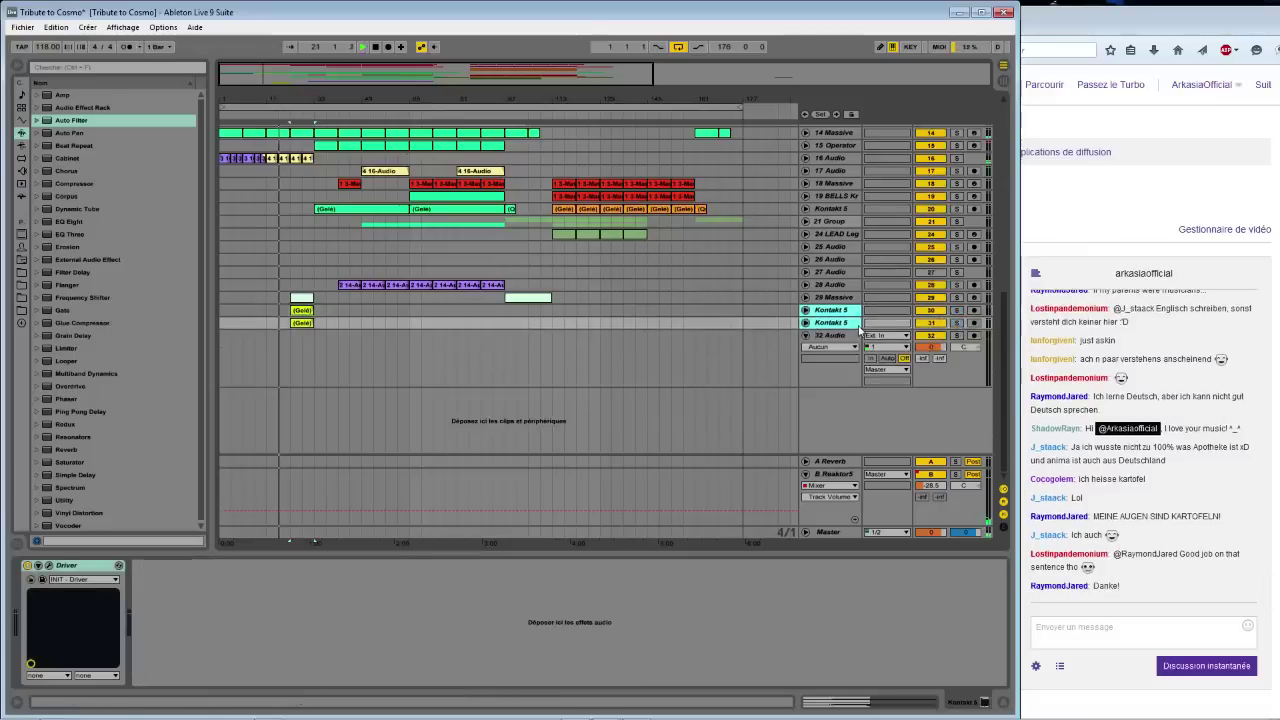
key(ctrl+g)
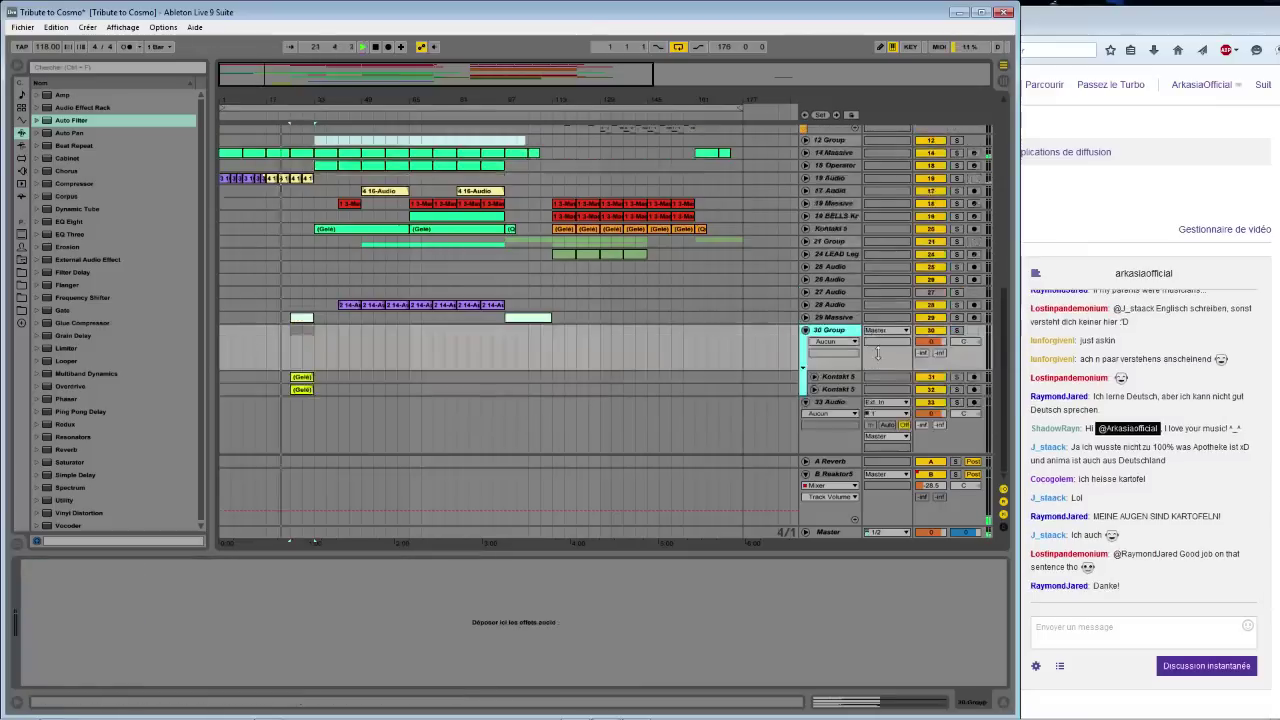
click(807, 330)
right_click(829, 334)
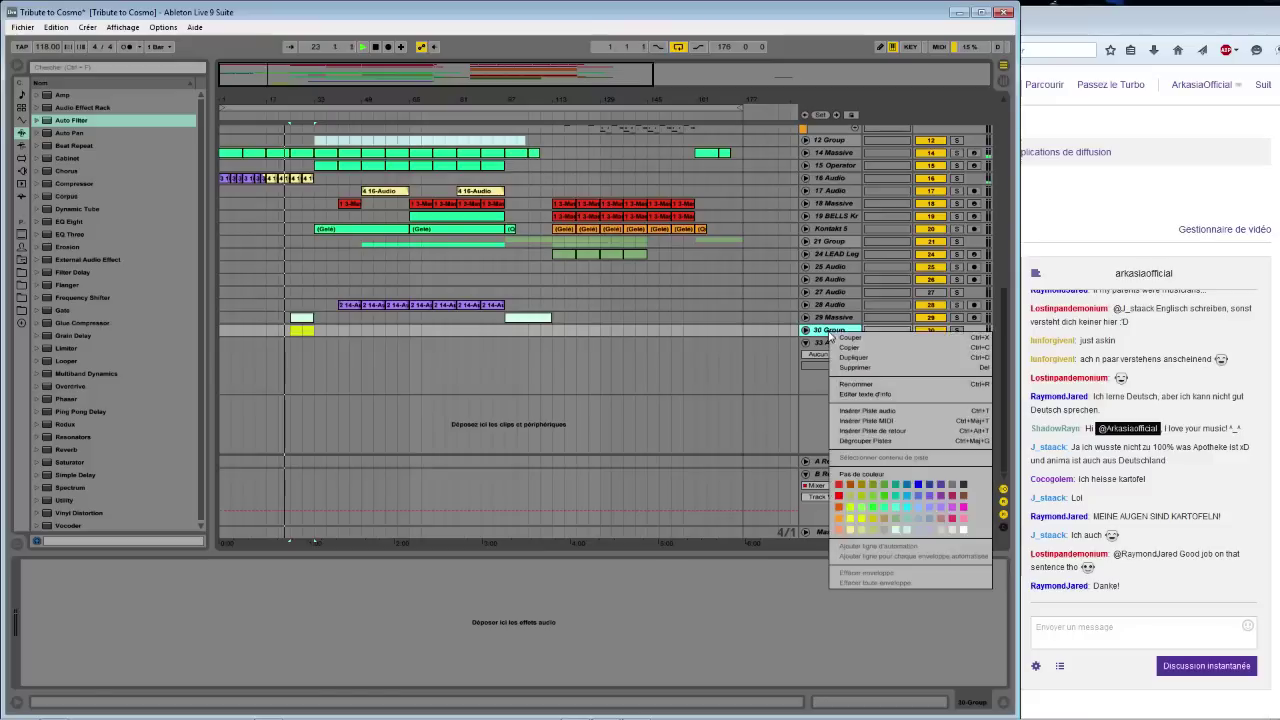
click(931, 529)
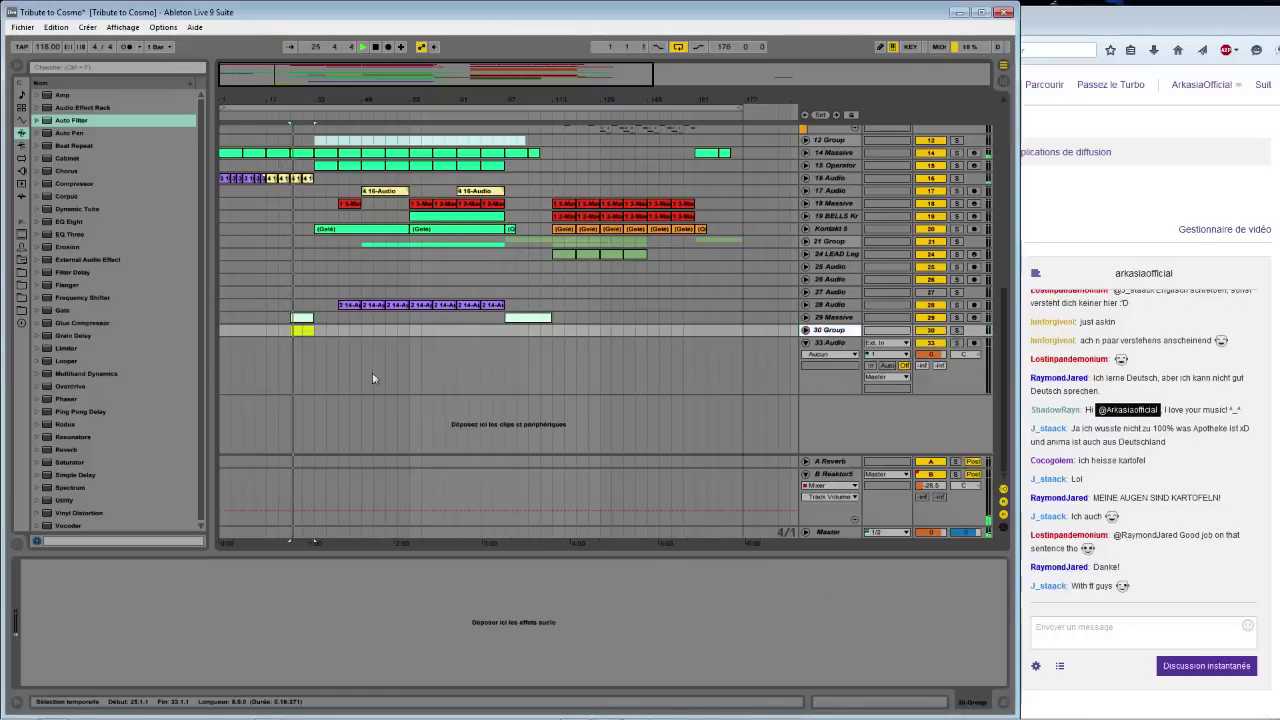
Unfold the riser group and lower the group's track volume while the full mix plays
click(806, 331)
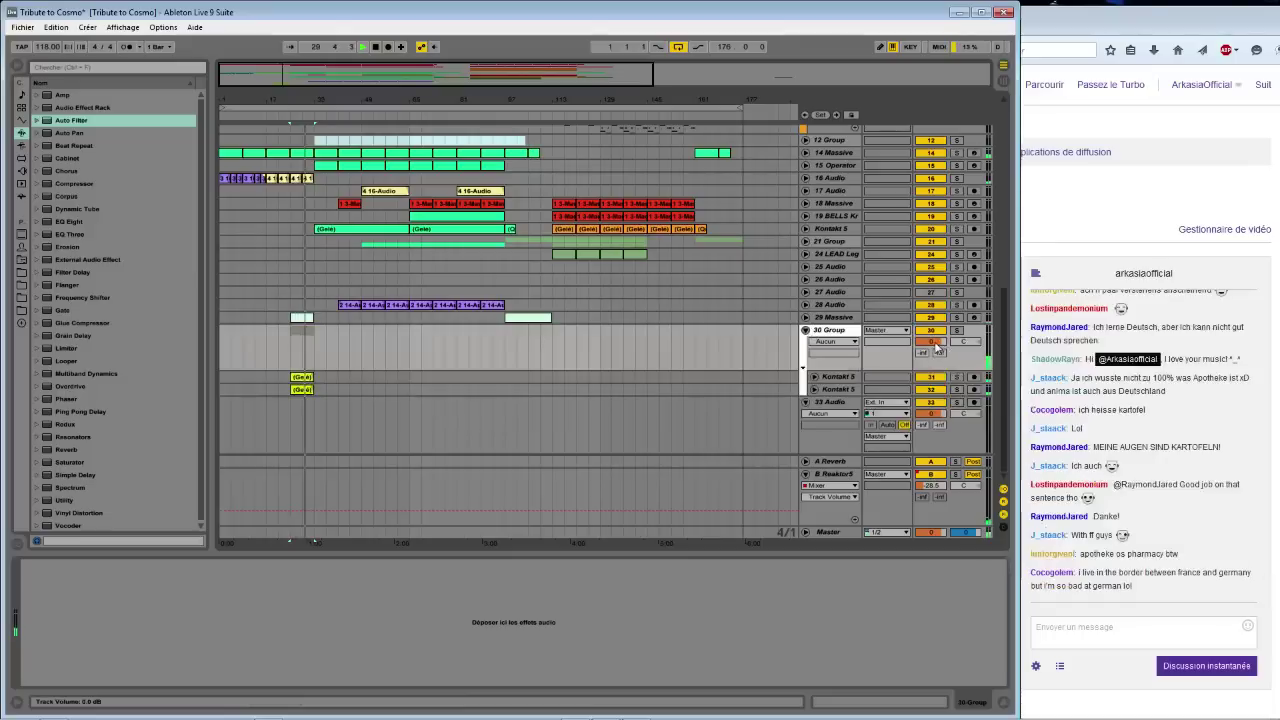
drag(931, 342, 931, 350)
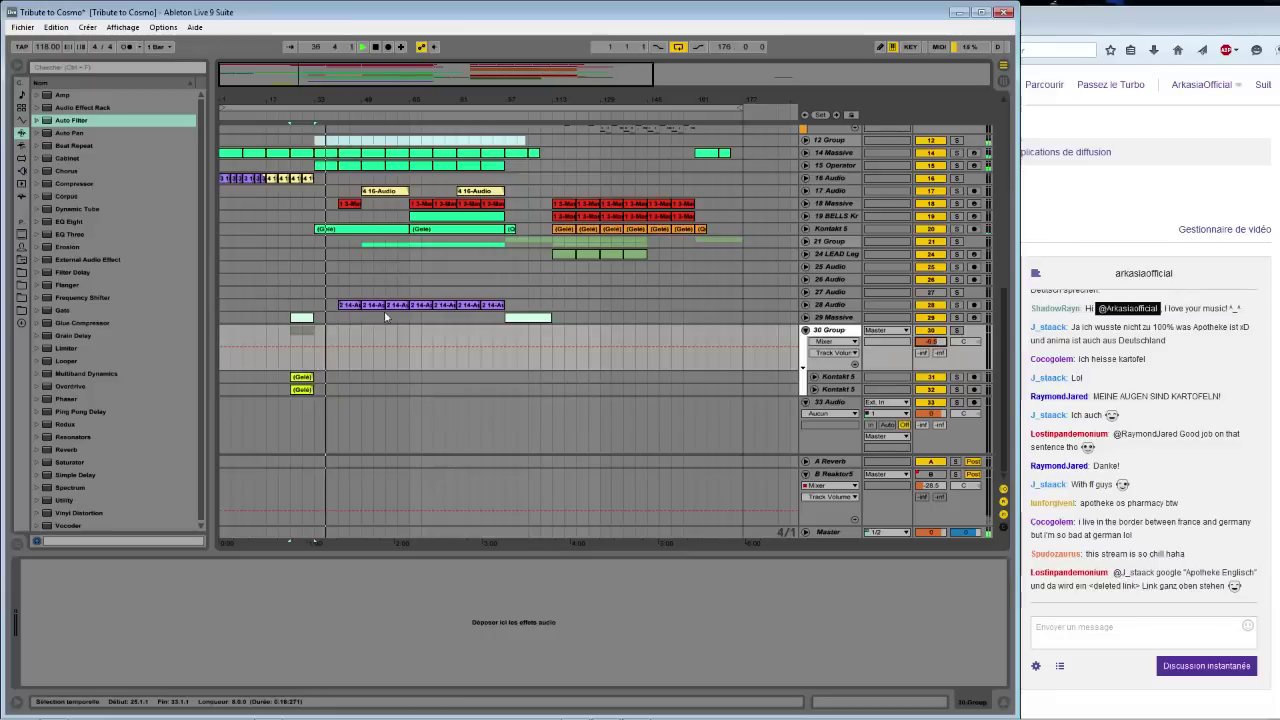
Select the upper Kontakt 5 track in the riser group and play its clip from bar 25
scroll(385, 317, up, 2)
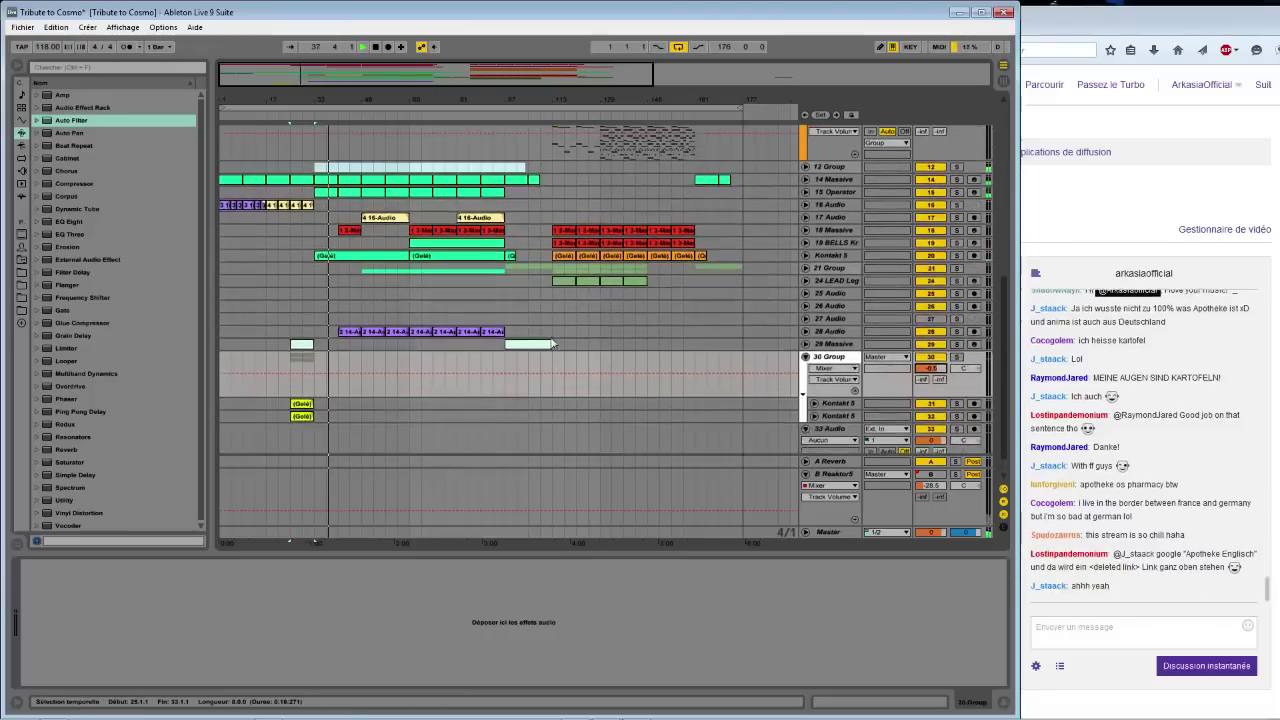
scroll(552, 344, up, 1)
click(838, 416)
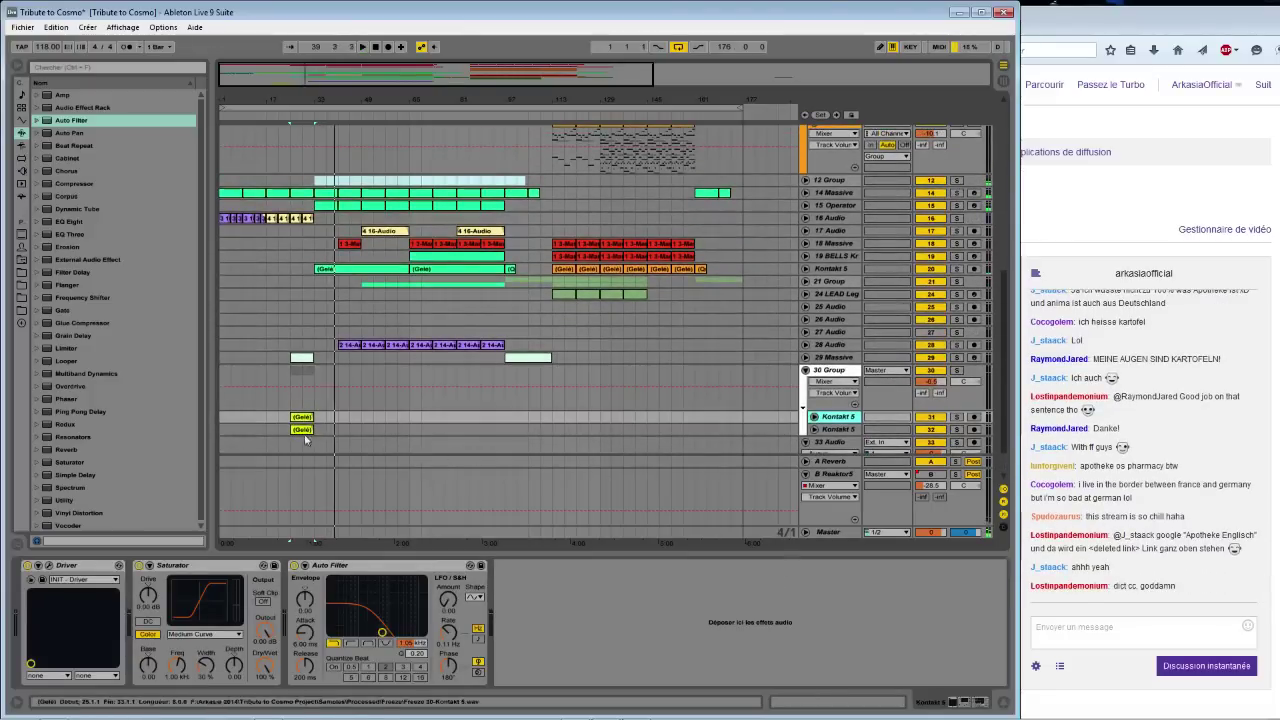
click(301, 417)
key(space)
key(space)
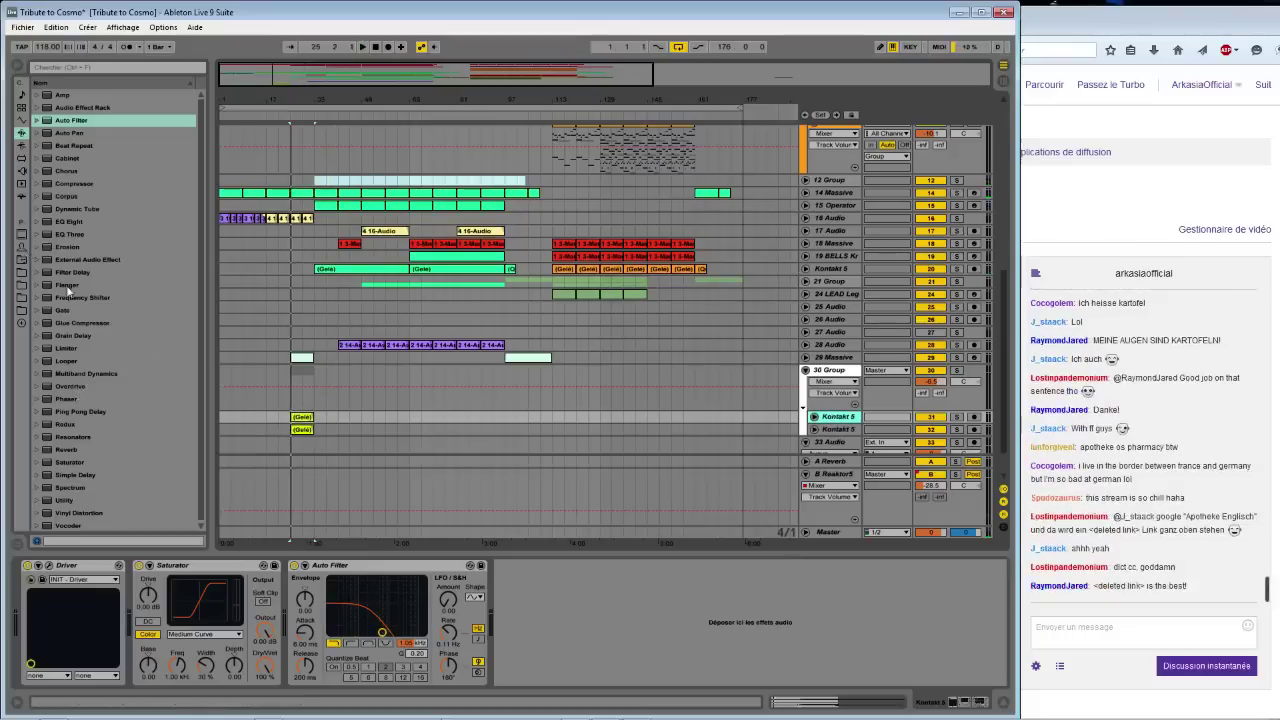
Add a Frequency Shifter after the upper riser's Auto Filter, switch it to Ring mode and raise its frequency during playback
drag(72, 297, 560, 600)
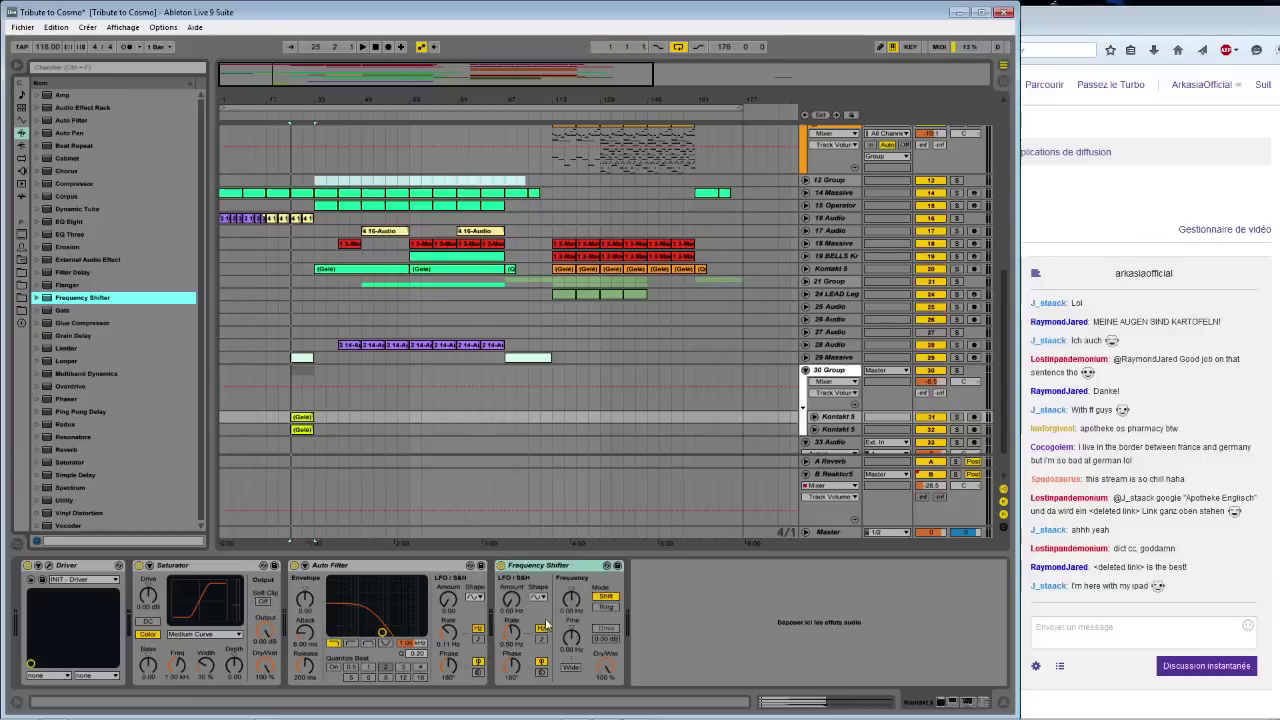
click(571, 600)
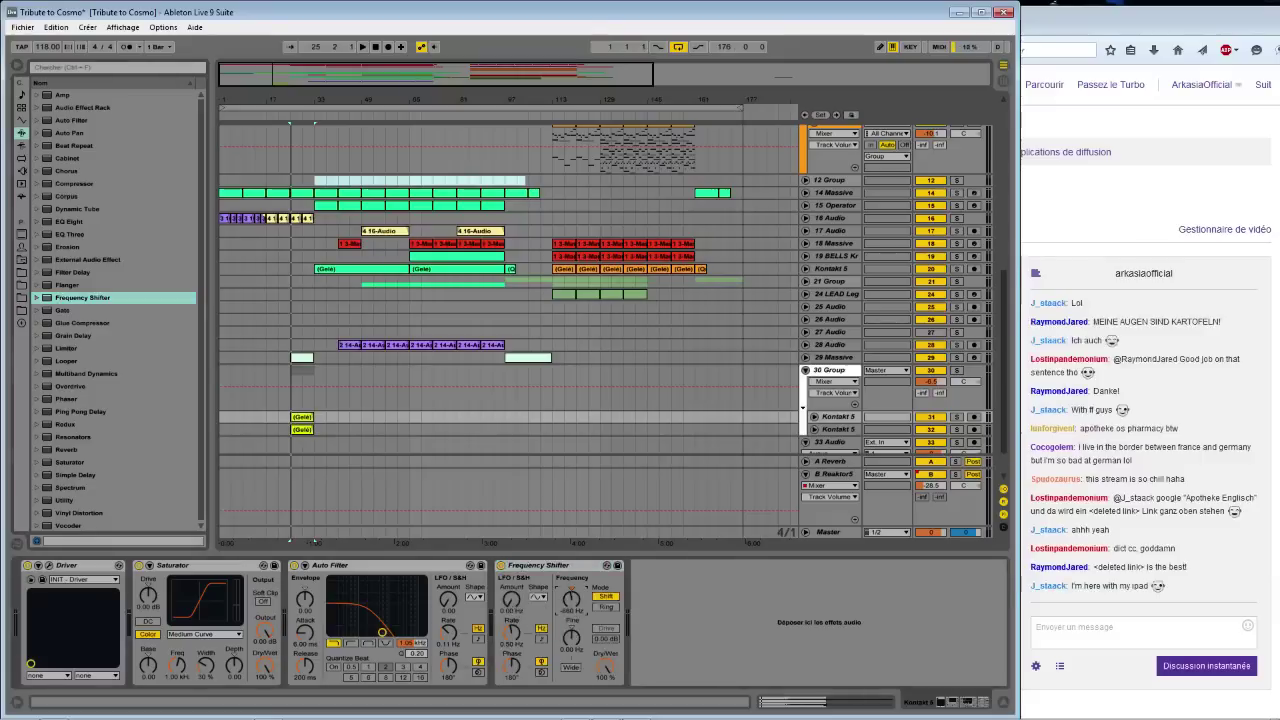
key(space)
click(598, 607)
drag(576, 598, 576, 585)
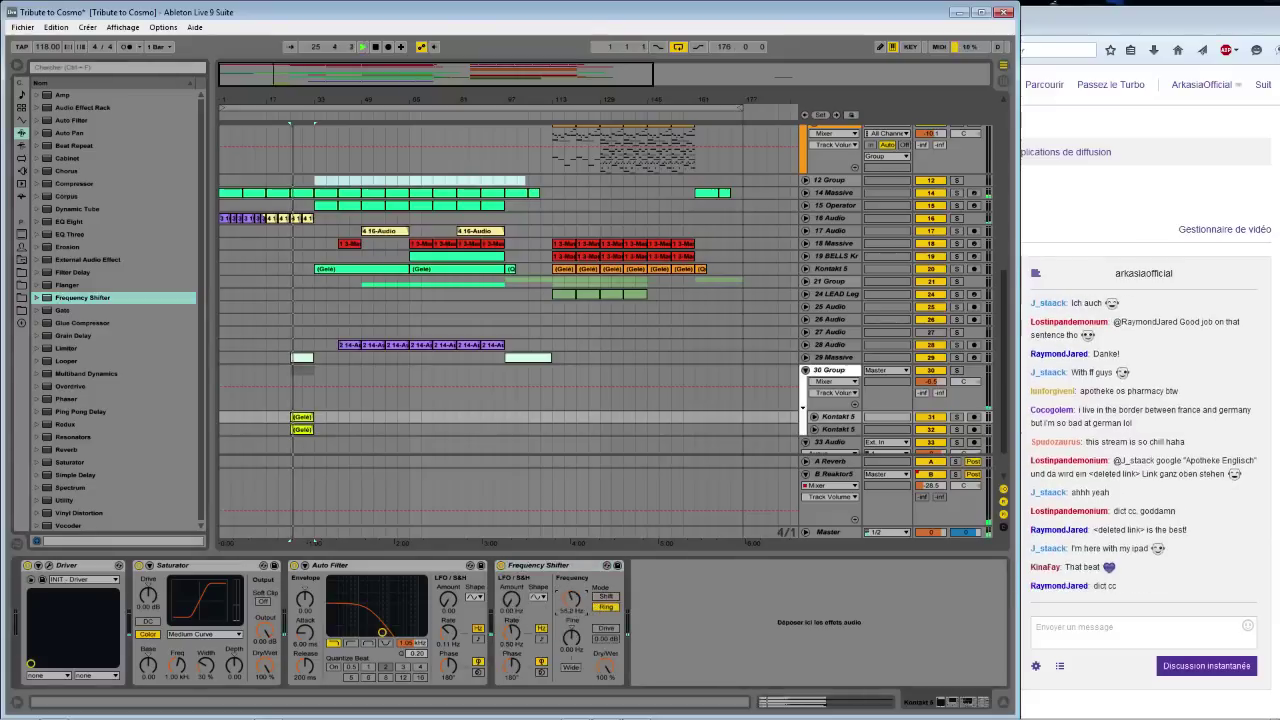
Show the automation lane for the Frequency Shifter's Ring Mod Frequency on the upper riser track
right_click(574, 598)
click(594, 614)
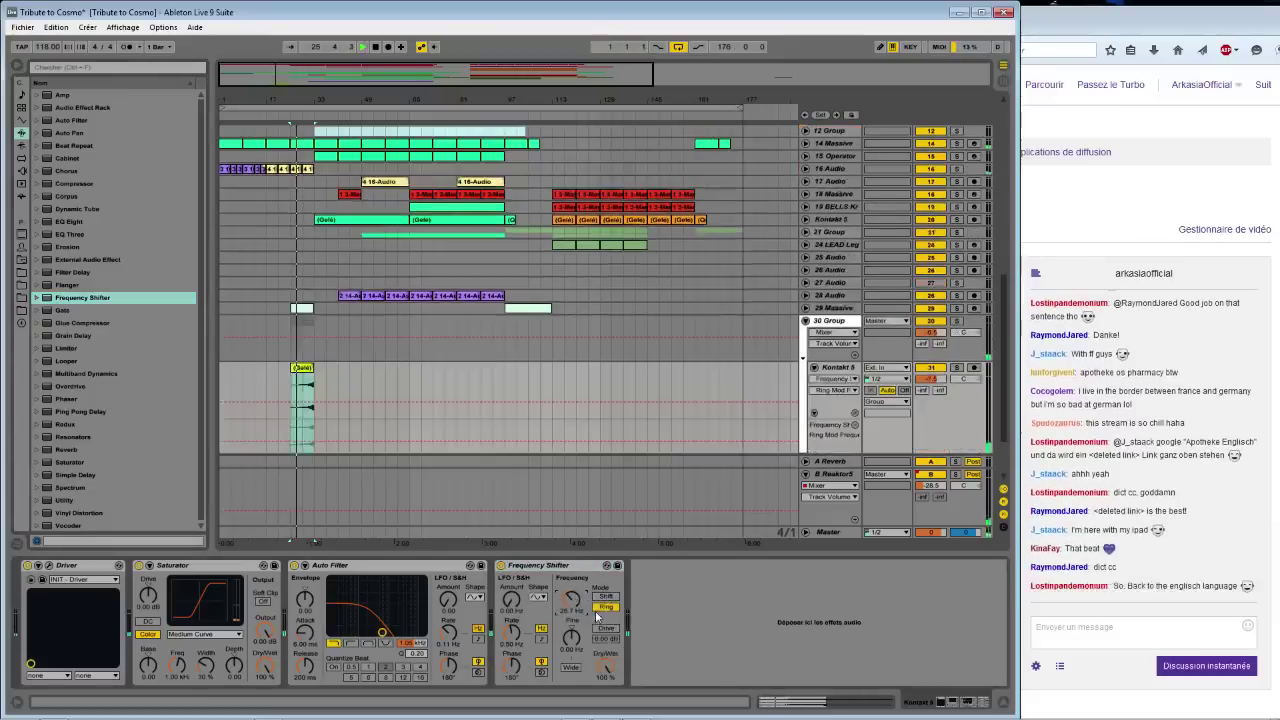